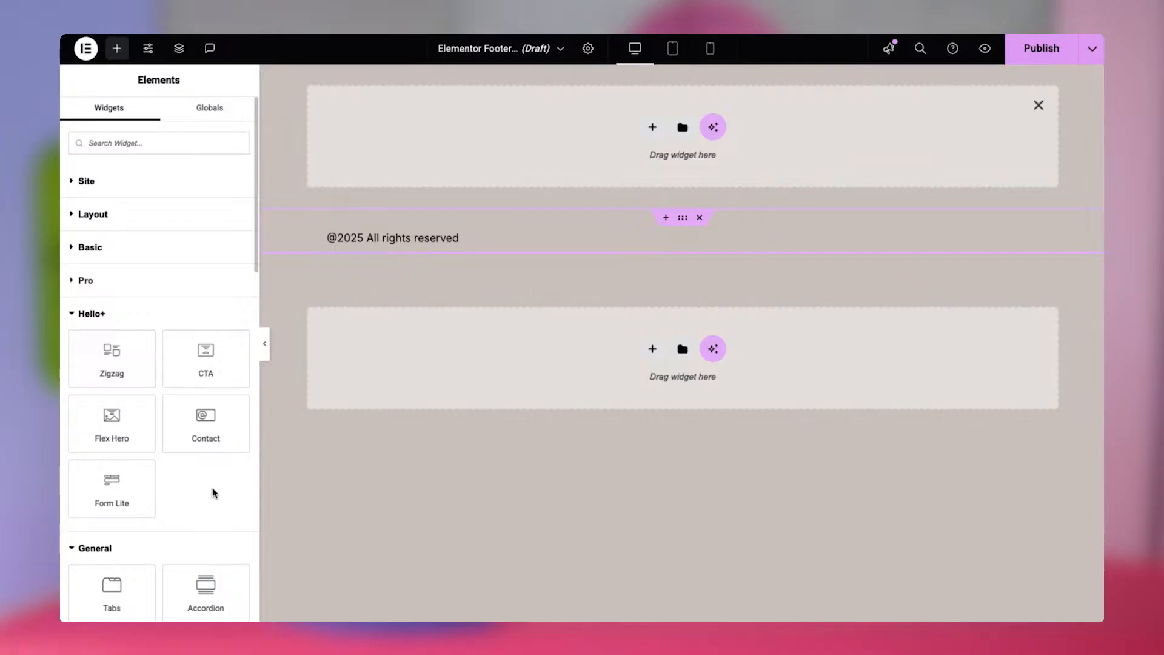
# Step: Add a Contact widget to the empty container above the copyright line, preview its layout presets and keep the one with the map beside the text
pyautogui.moveTo(208, 420); pyautogui.dragTo(502, 132)
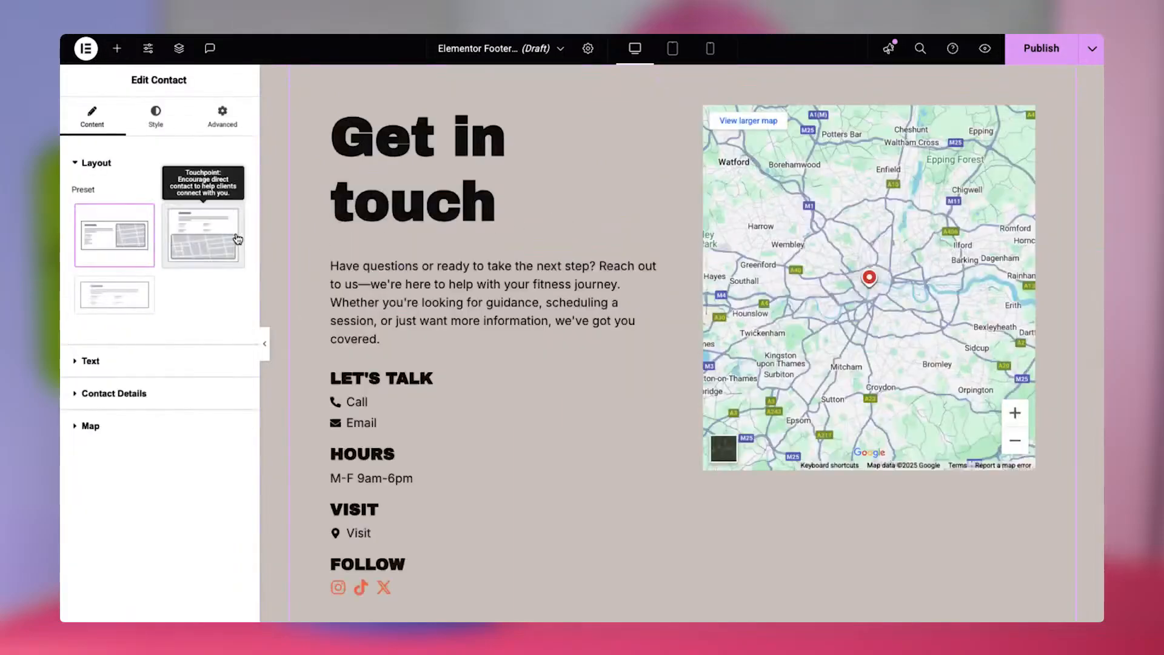
pyautogui.click(208, 236)
pyautogui.click(100, 301)
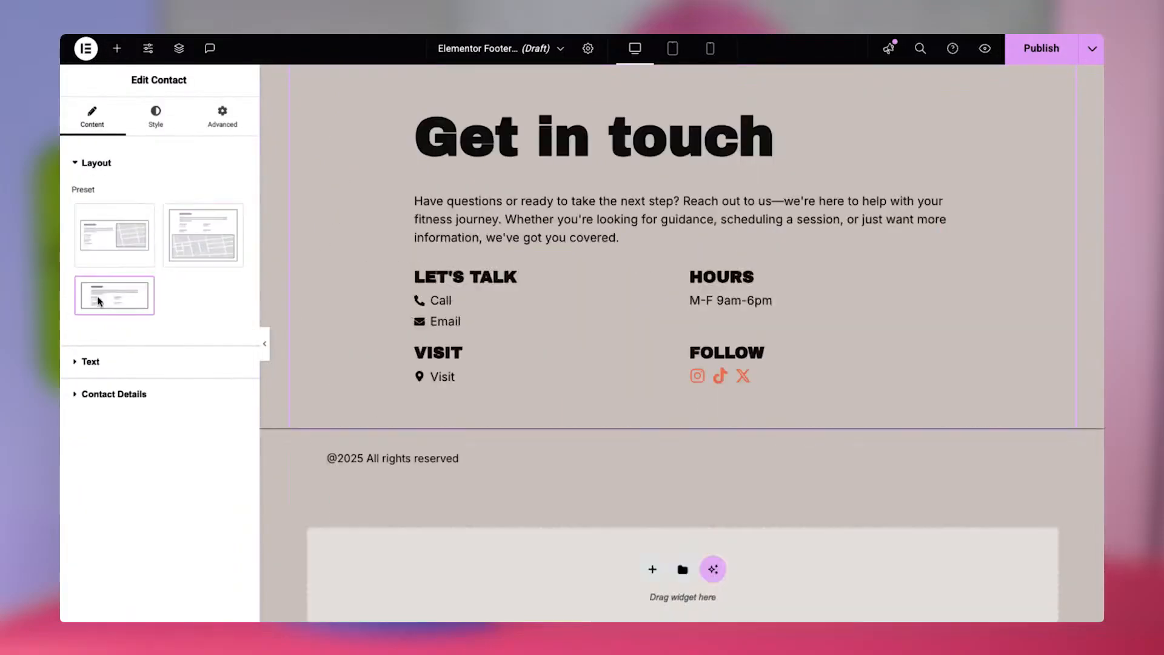
pyautogui.click(100, 237)
# Step: Set the heading to "Building Tomorrow's IT Today" and the description to text starting "Have a question or want to collaborate on the future of technology?"
pyautogui.click(131, 361)
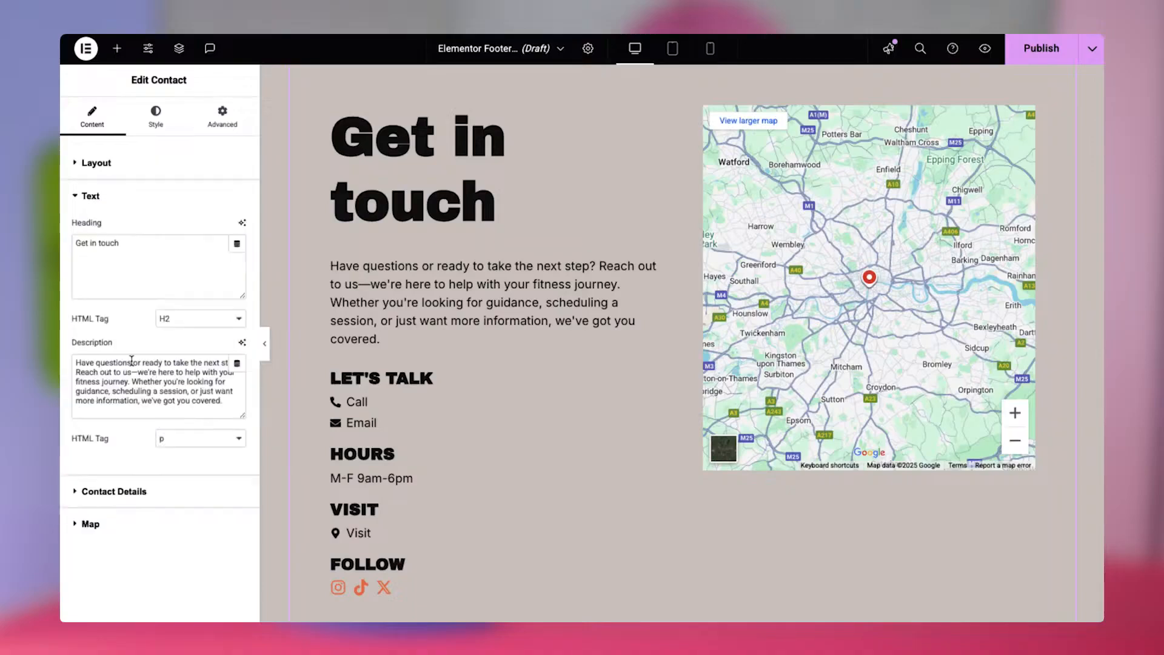
pyautogui.write("Building Tomorrow's IT Today")
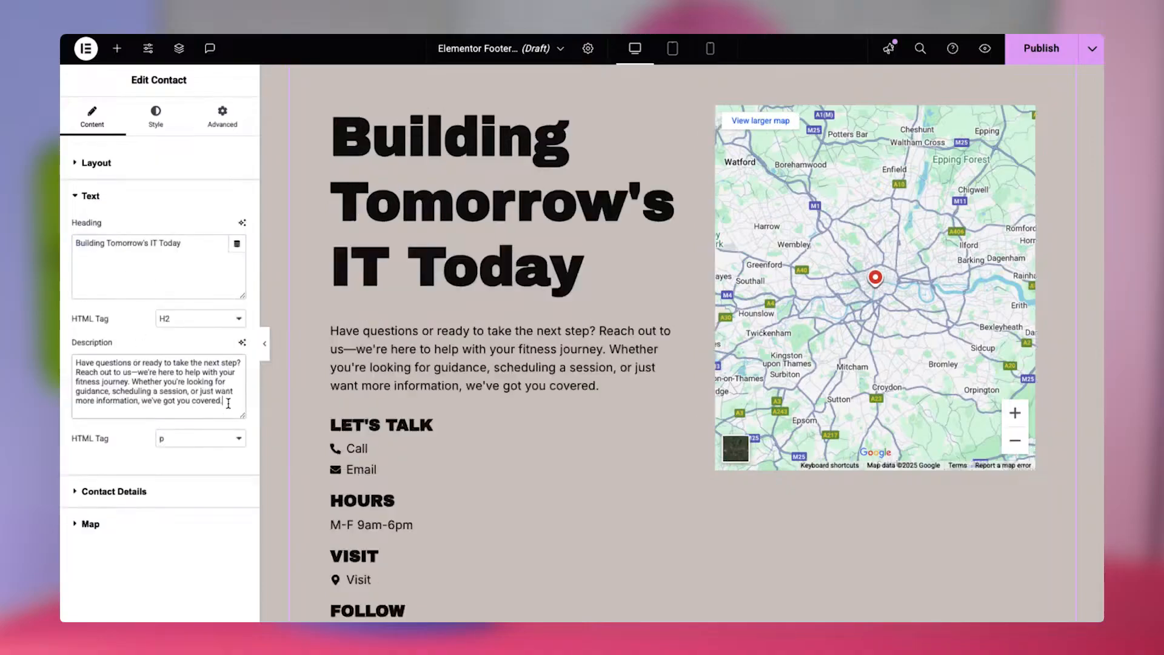
pyautogui.hotkey('ctrl', 'a')
pyautogui.write("Have a question or want to collaborate on the future of technology?  Get in touch with us! Whether it's AI, robotics, or next-gen solutions,  our team is ready to connect and innovate with you.")
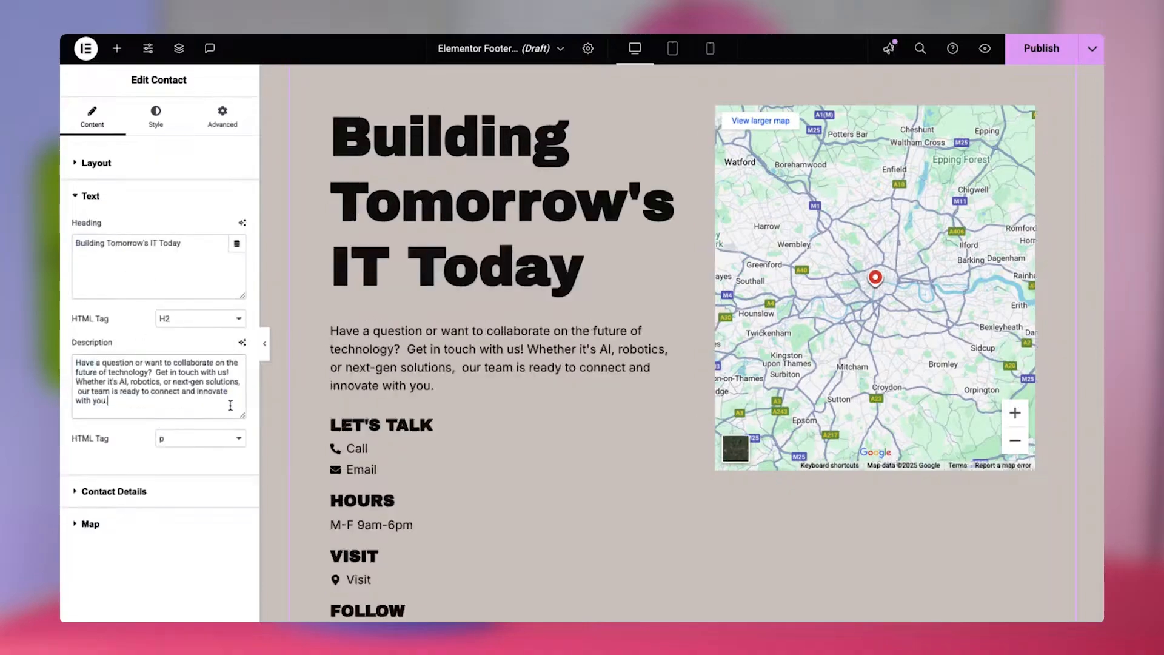
# Step: Change the label of the Call link in the first contact details group to the business phone number
pyautogui.click(222, 501)
pyautogui.click(158, 356)
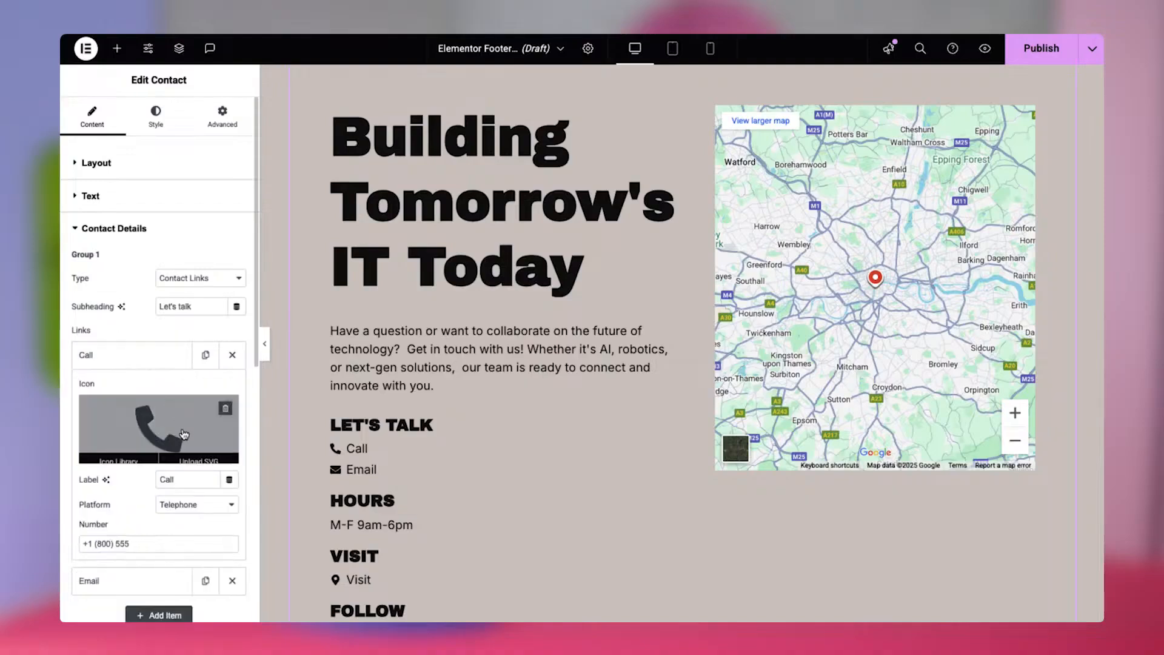
pyautogui.write('1 (800) 555')
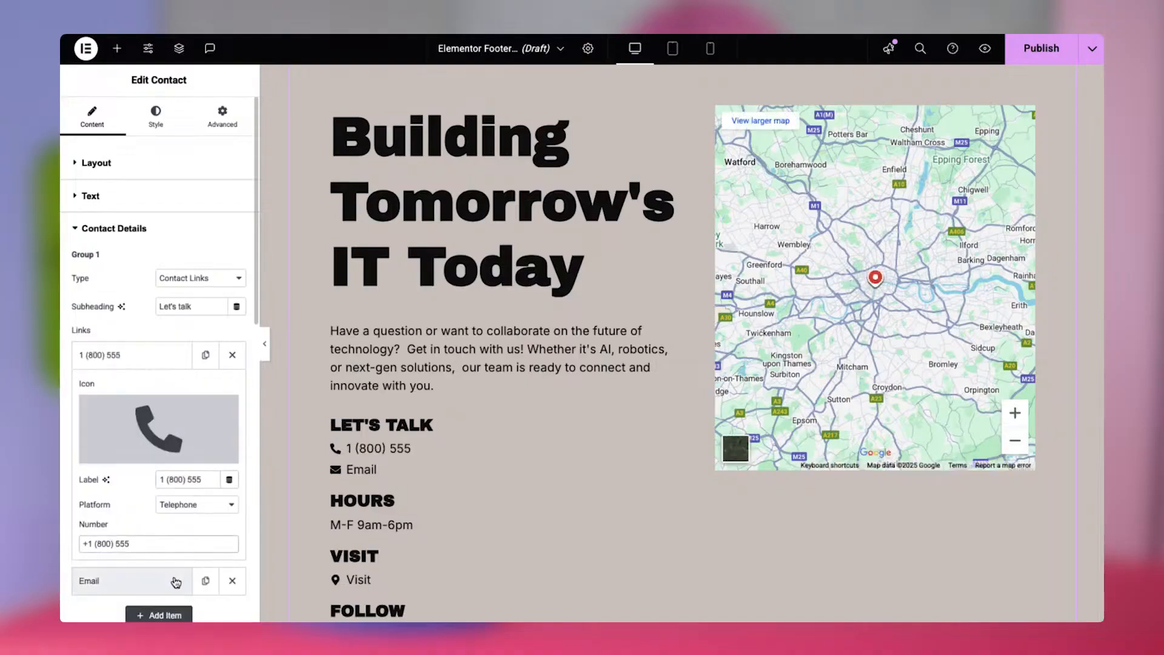
# Step: Change the label of the Email link in the first contact details group to the contact e-mail address
pyautogui.click(174, 581)
pyautogui.doubleClick(197, 520)
pyautogui.hotkey('ctrl', 'v')
pyautogui.scroll(-3, 197, 520)
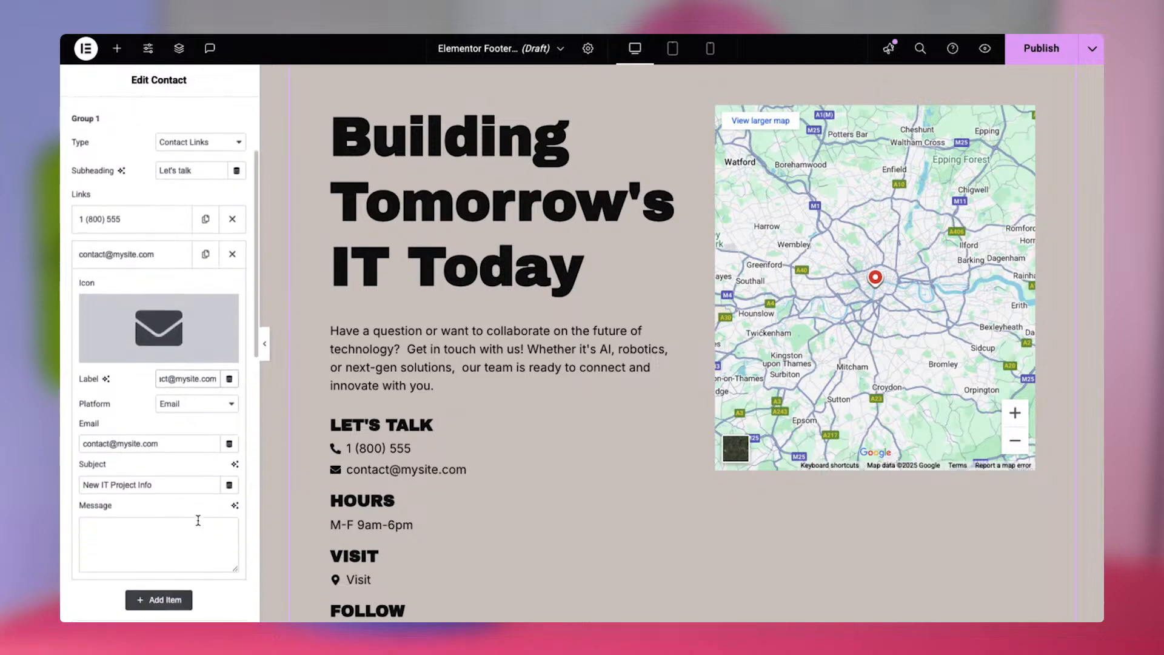
pyautogui.click(172, 260)
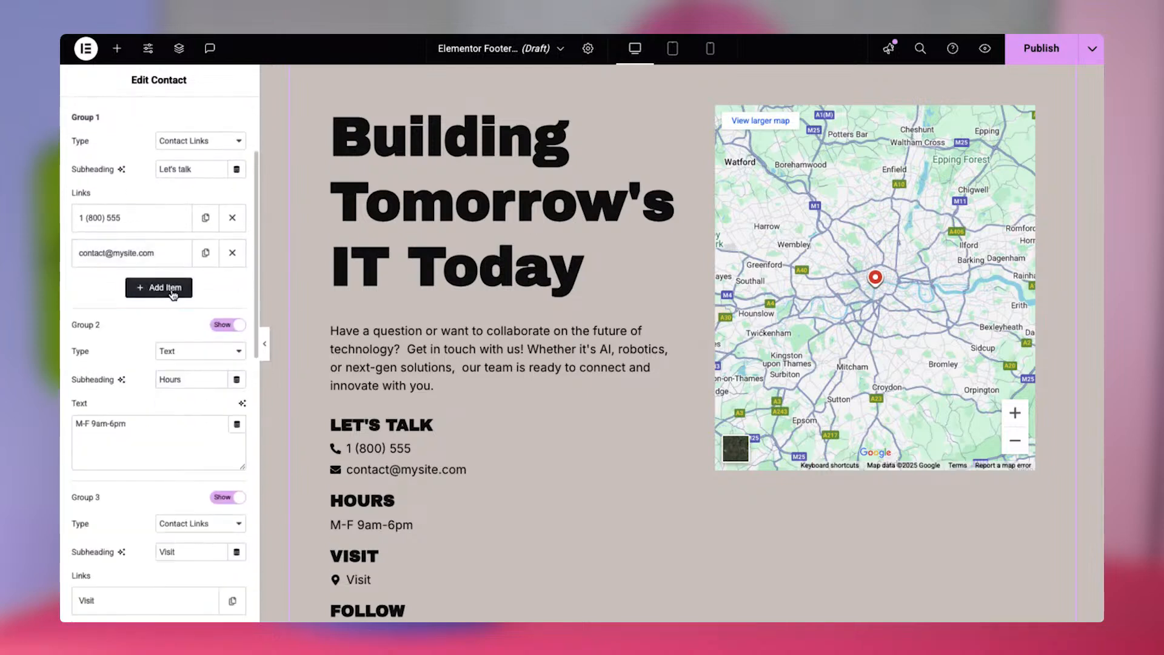
# Step: Add a third link to the Let's talk group, labelled with the business's postal address and using Waze as its platform
pyautogui.click(172, 289)
pyautogui.write('Tompkins Place, Brooklyn, NY 11231')
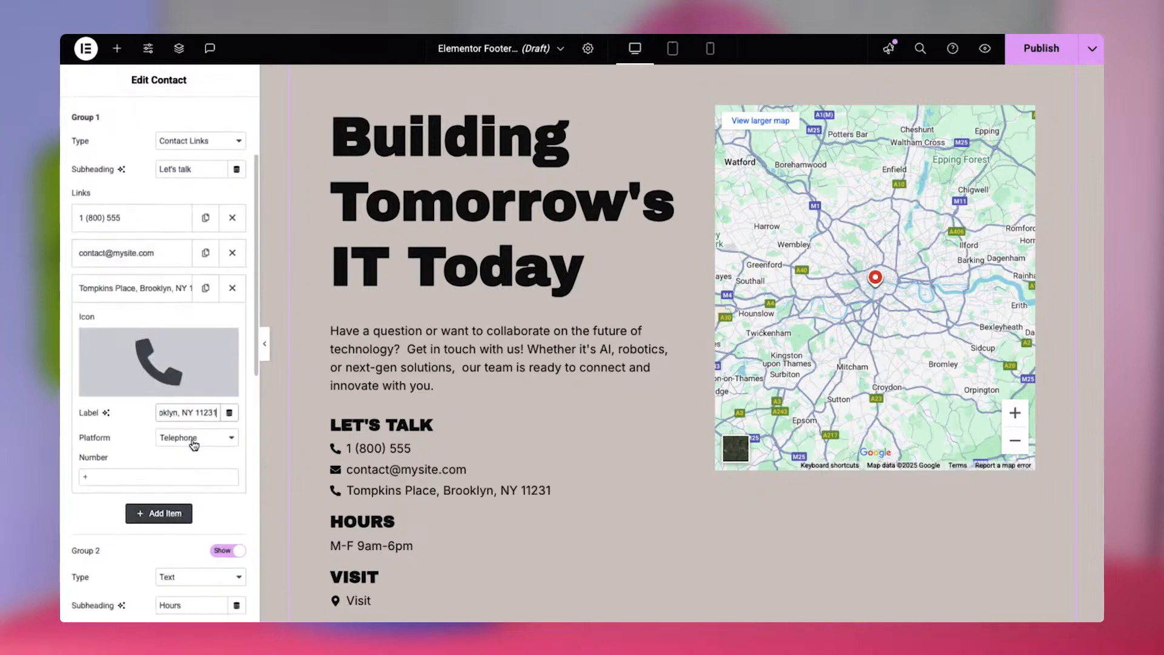
pyautogui.click(194, 445)
pyautogui.click(201, 527)
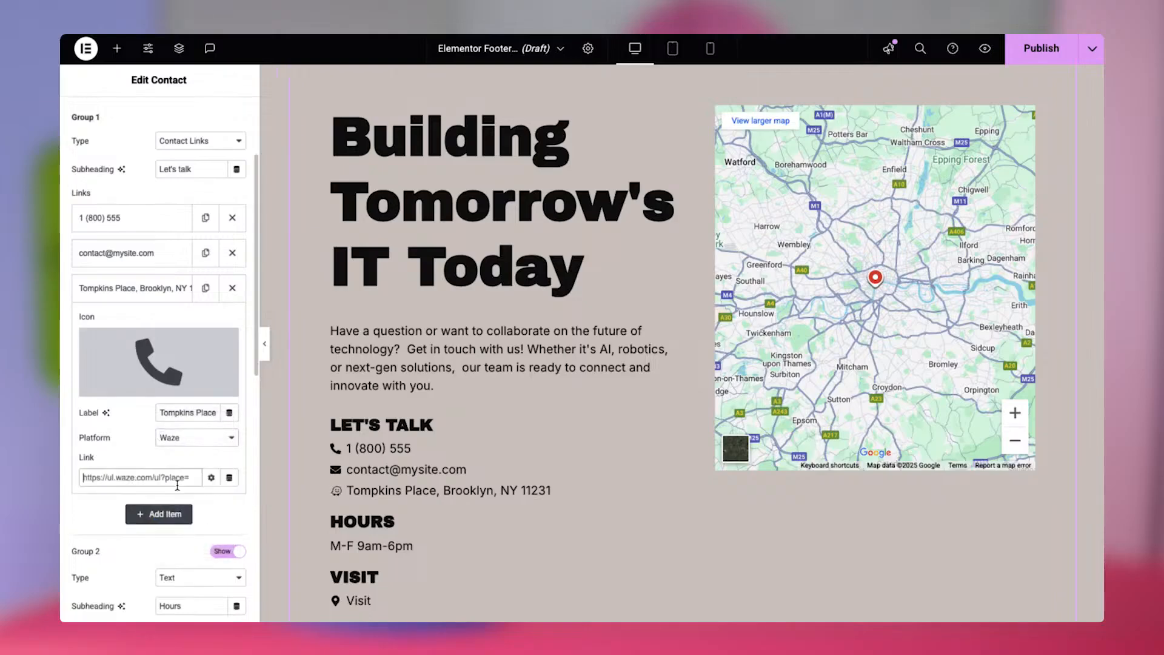
pyautogui.click(156, 292)
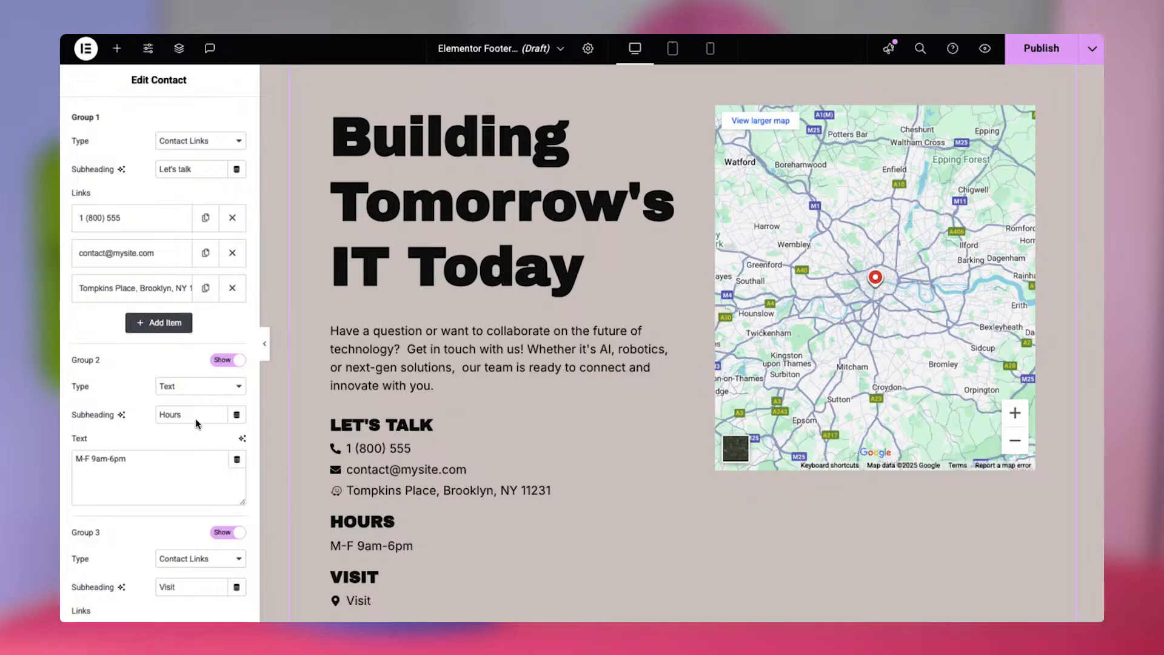
# Step: Change the text of the Hours group to "S-F 9am-6pm"
pyautogui.tripleClick(155, 465)
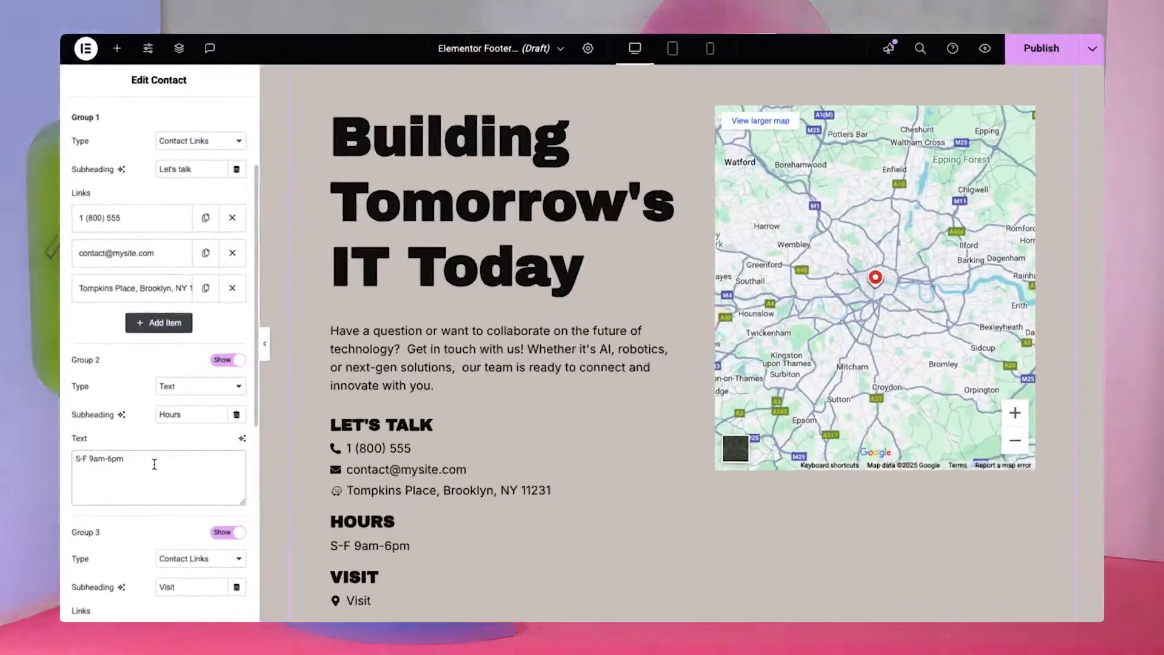
# Step: Hide the third contact details group and show it again
pyautogui.scroll(-5, 155, 464)
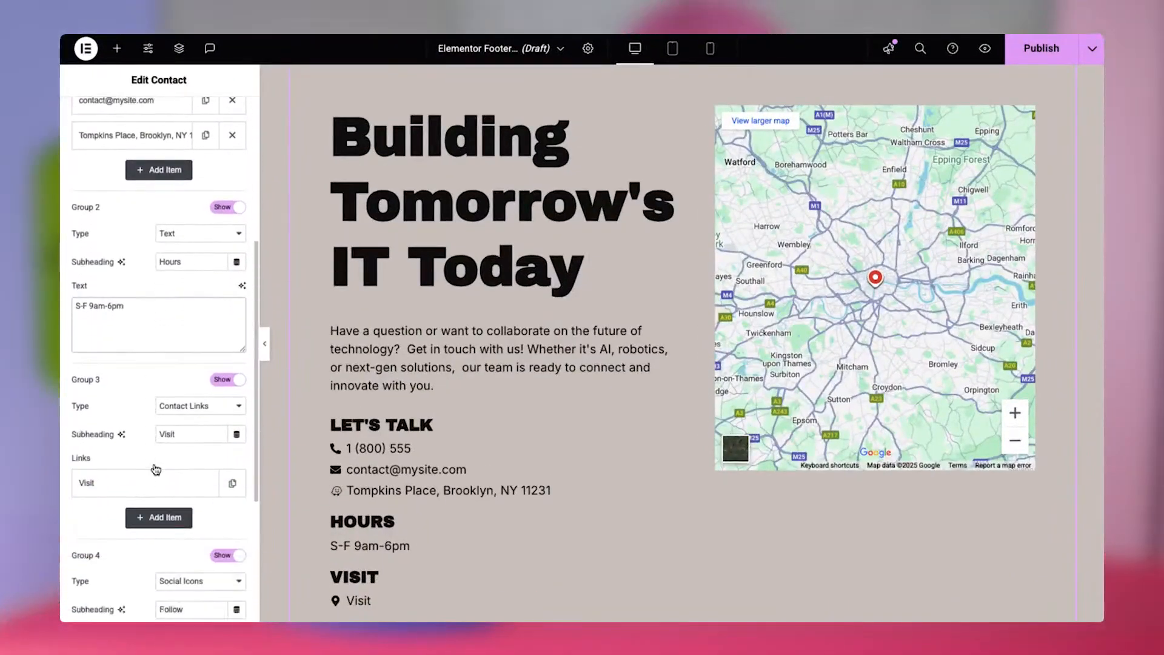
pyautogui.scroll(-2, 154, 468)
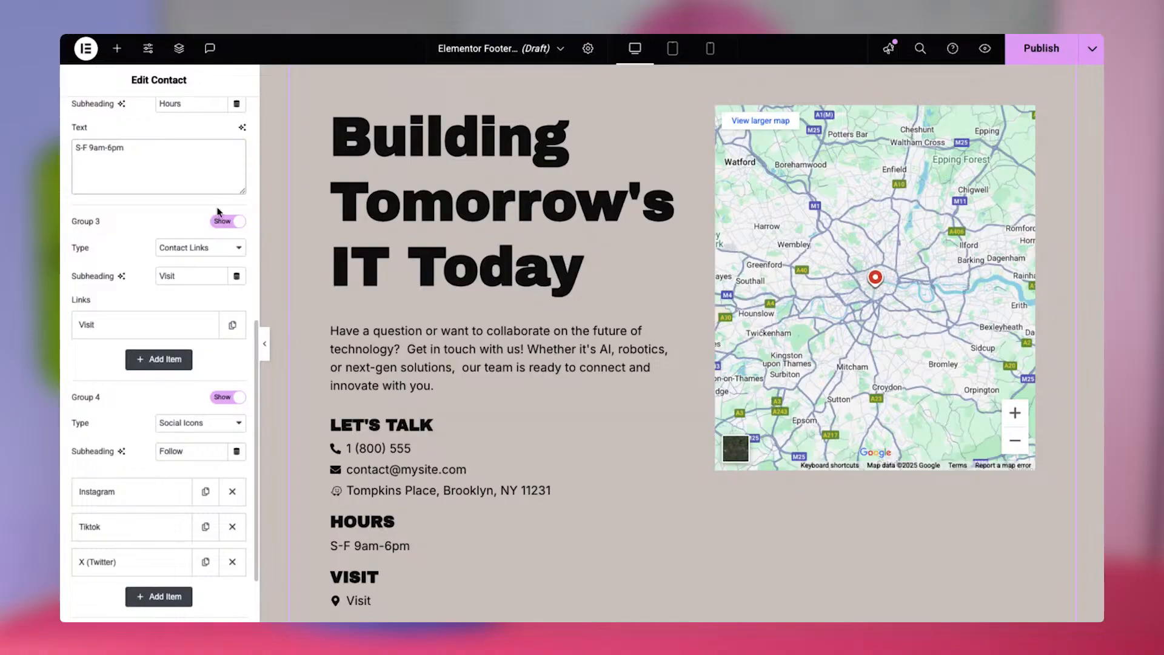
pyautogui.click(220, 224)
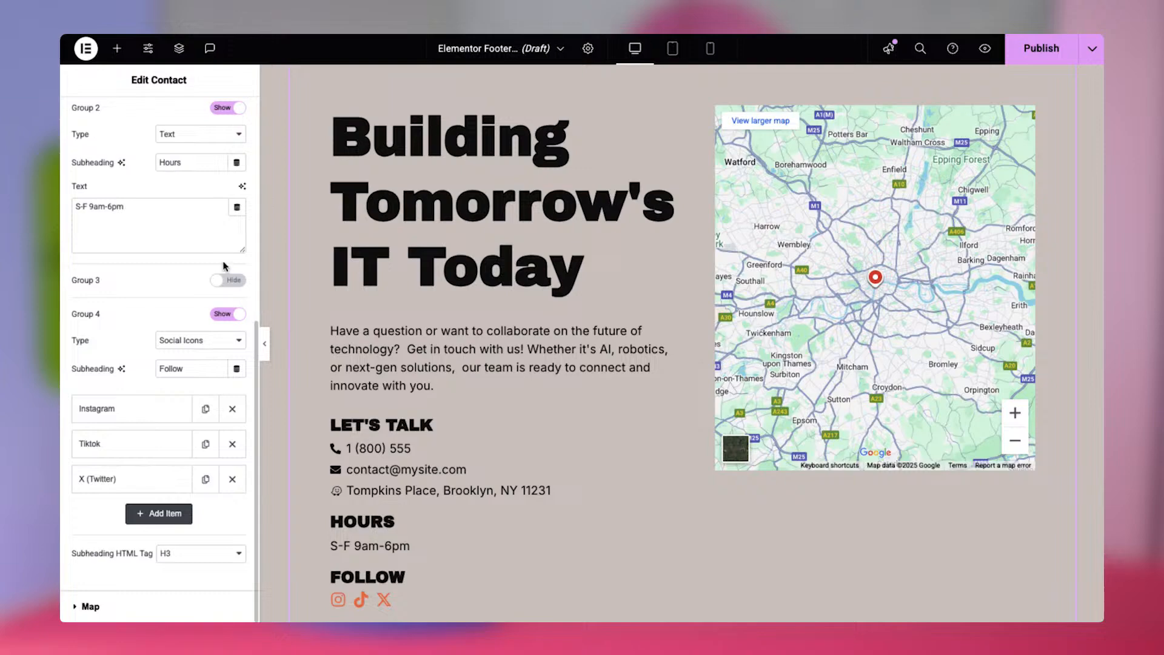
pyautogui.click(230, 281)
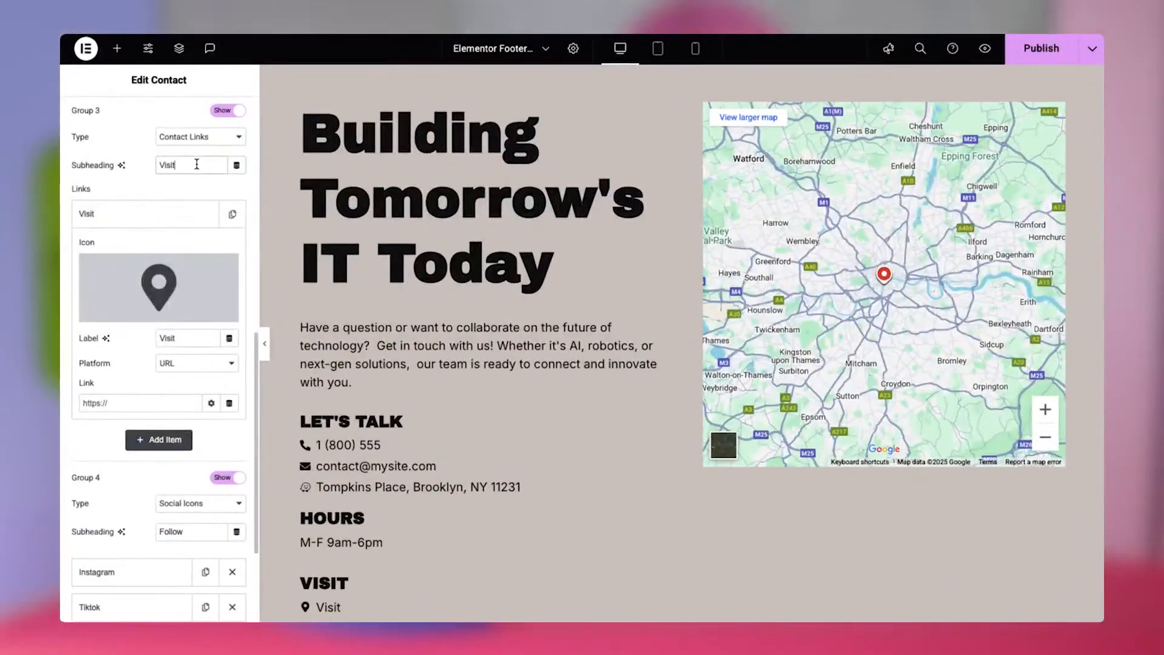
# Step: Set the third group's subheading to Quick Links and make its item an icon-free Home link of platform URL pointing to the Homepage page
pyautogui.click(198, 363)
pyautogui.click(199, 365)
pyautogui.moveTo(228, 274)
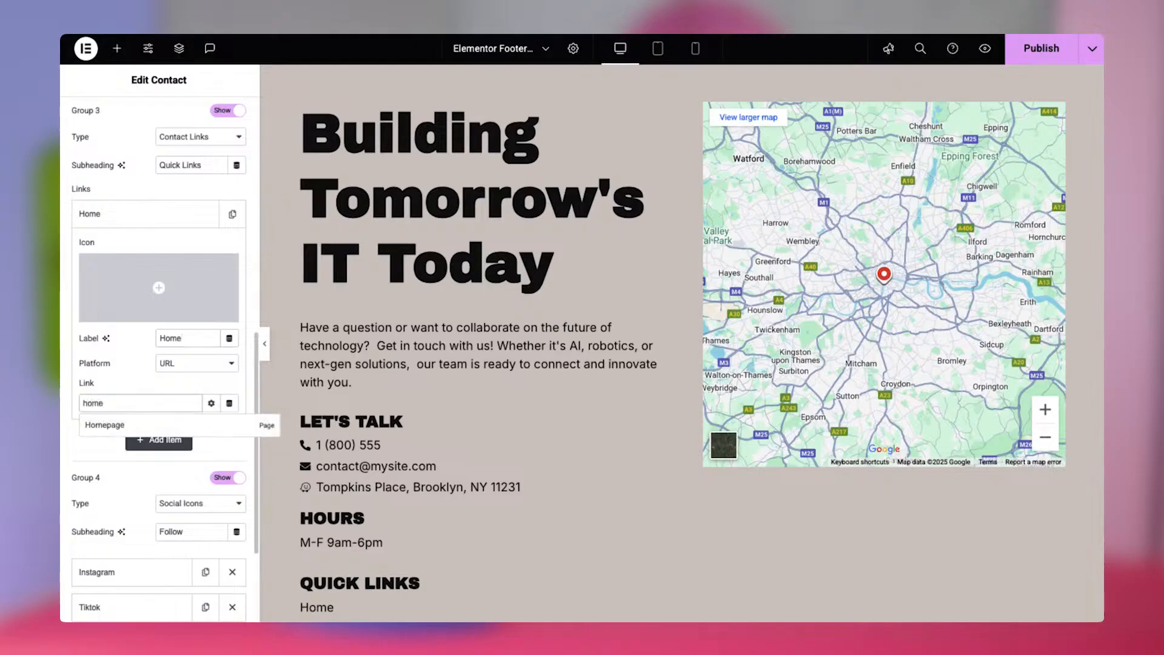
pyautogui.click(171, 429)
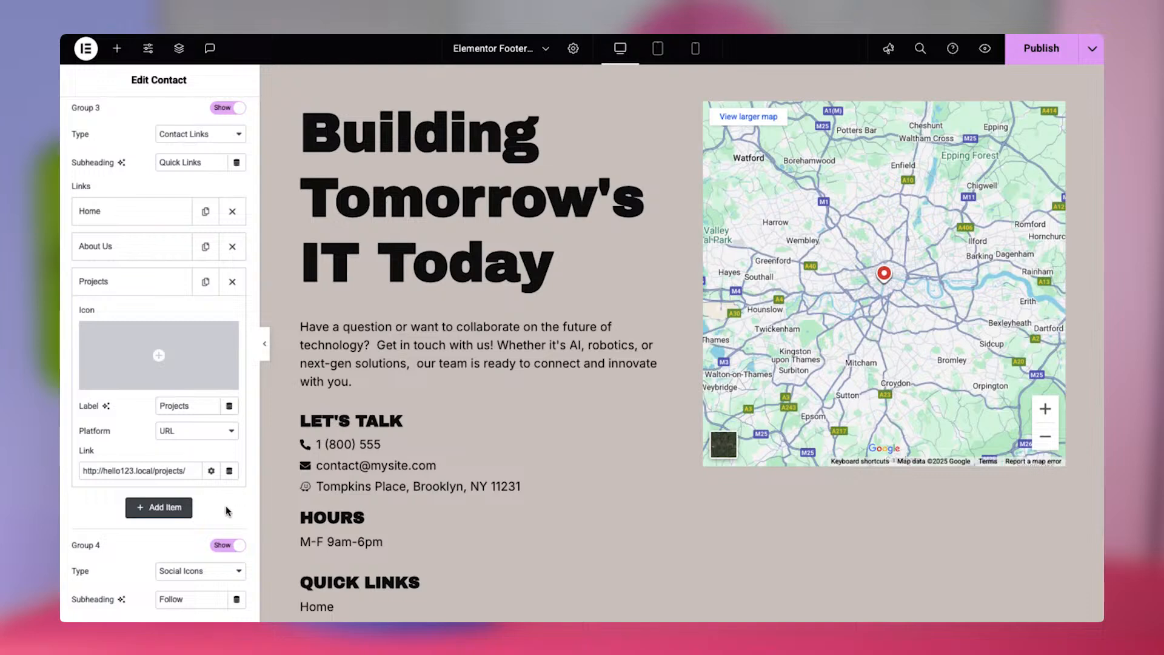
# Step: Add a social item to the Follow group and give it the Youtube icon from the icon library
pyautogui.scroll(-4, 227, 511)
pyautogui.scroll(-3, 400, 509)
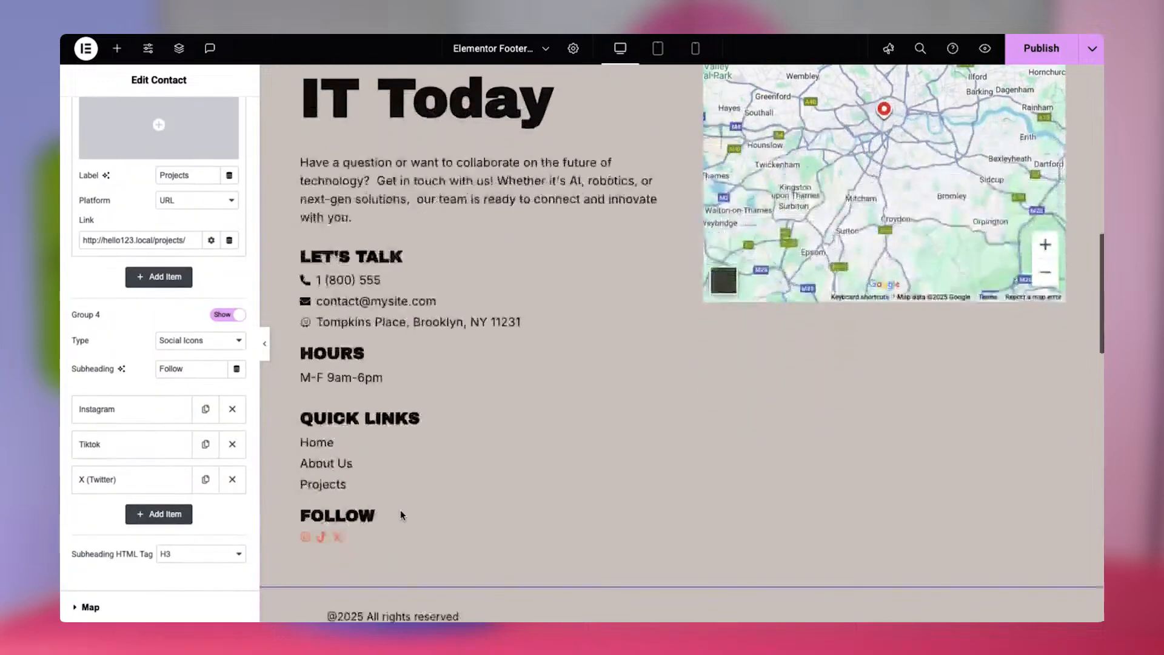
pyautogui.scroll(-1, 401, 514)
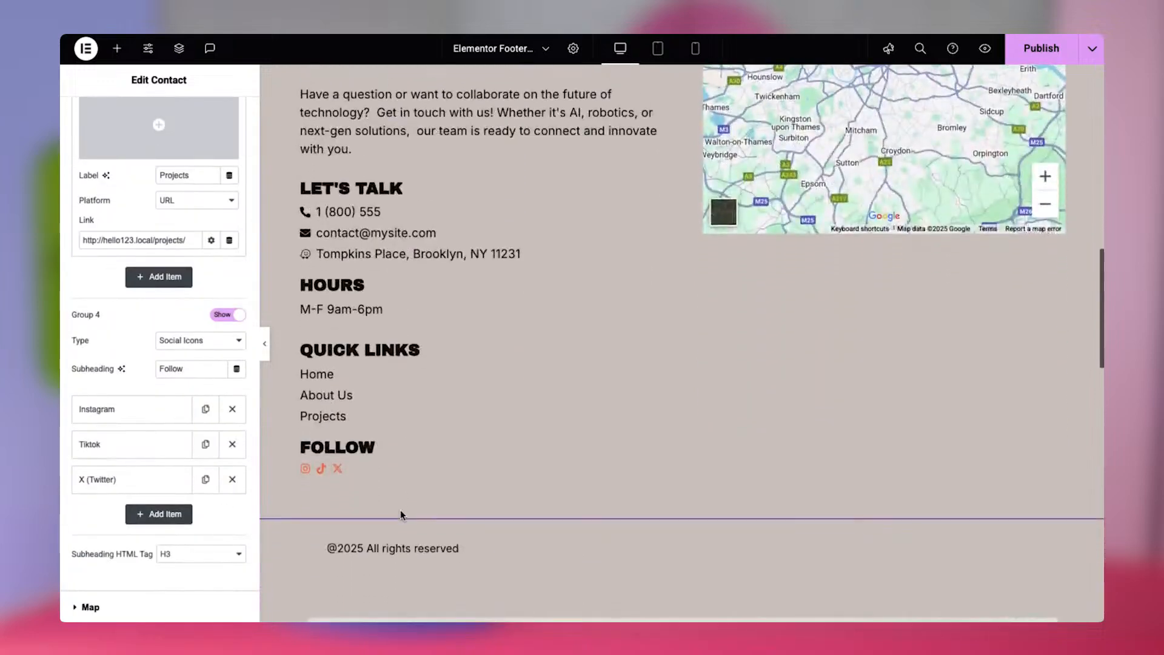
pyautogui.click(151, 525)
pyautogui.click(118, 612)
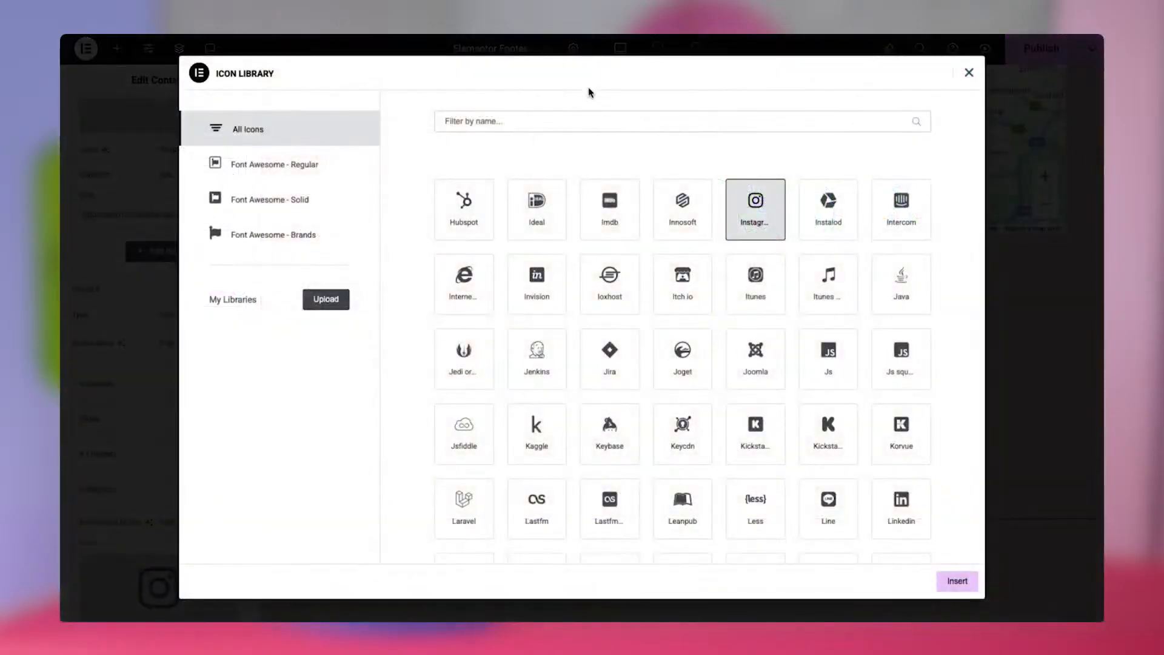
pyautogui.write('youtube')
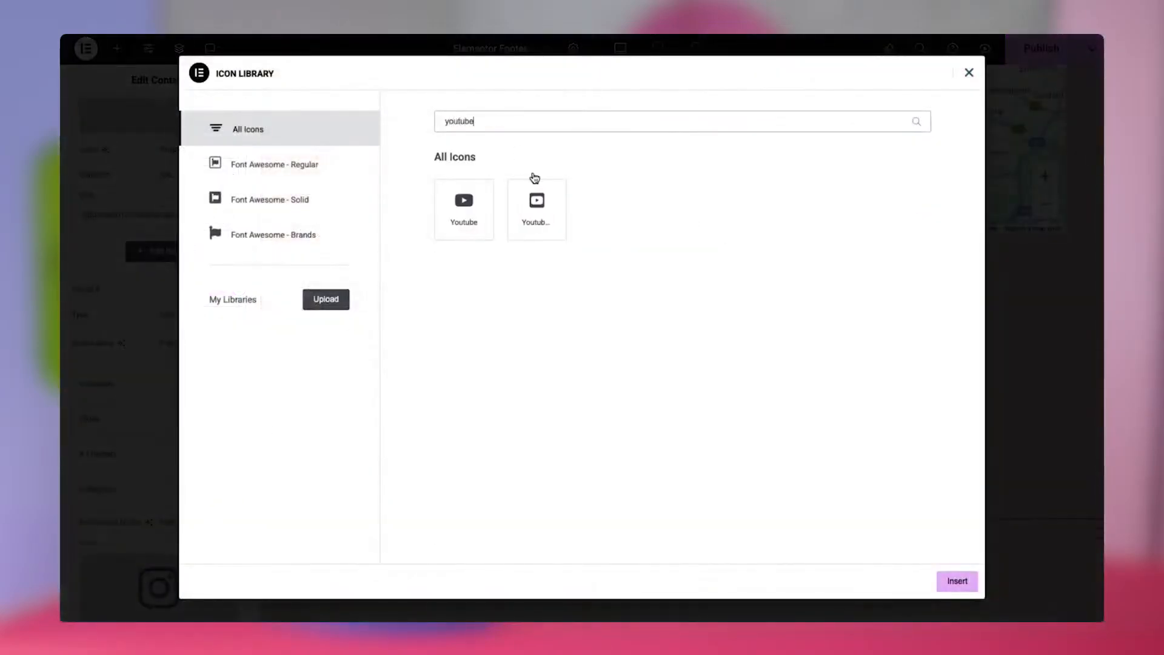
pyautogui.click(471, 219)
pyautogui.click(957, 580)
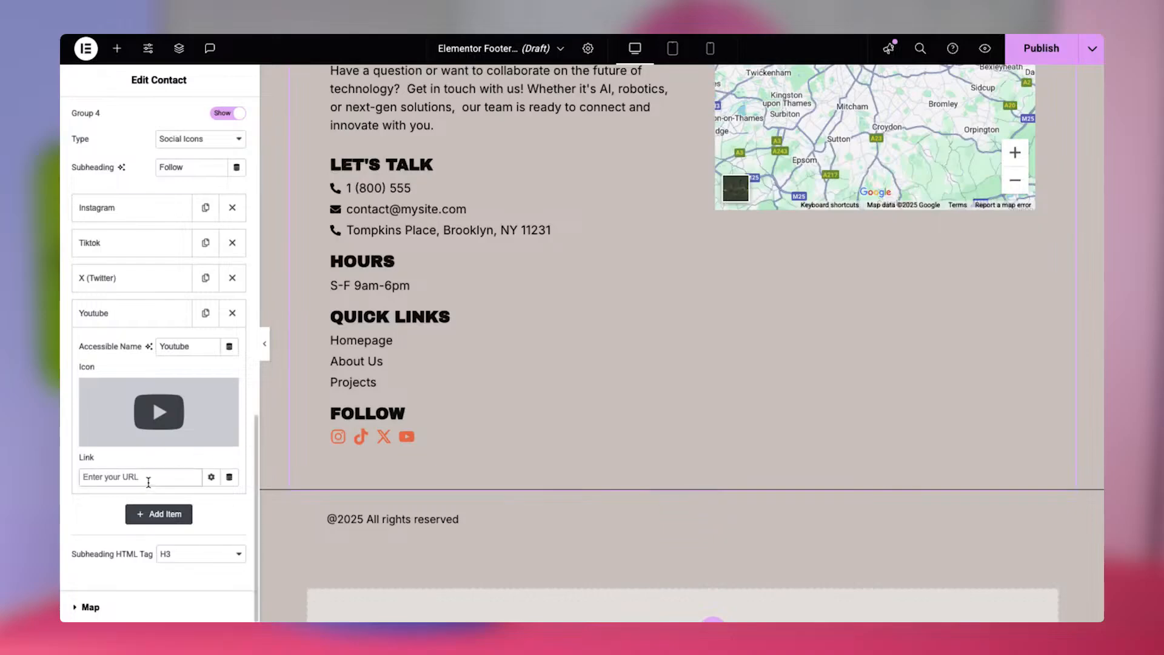
# Step: Set the map's location to the business's postal address and check the map in the footer
pyautogui.click(91, 607)
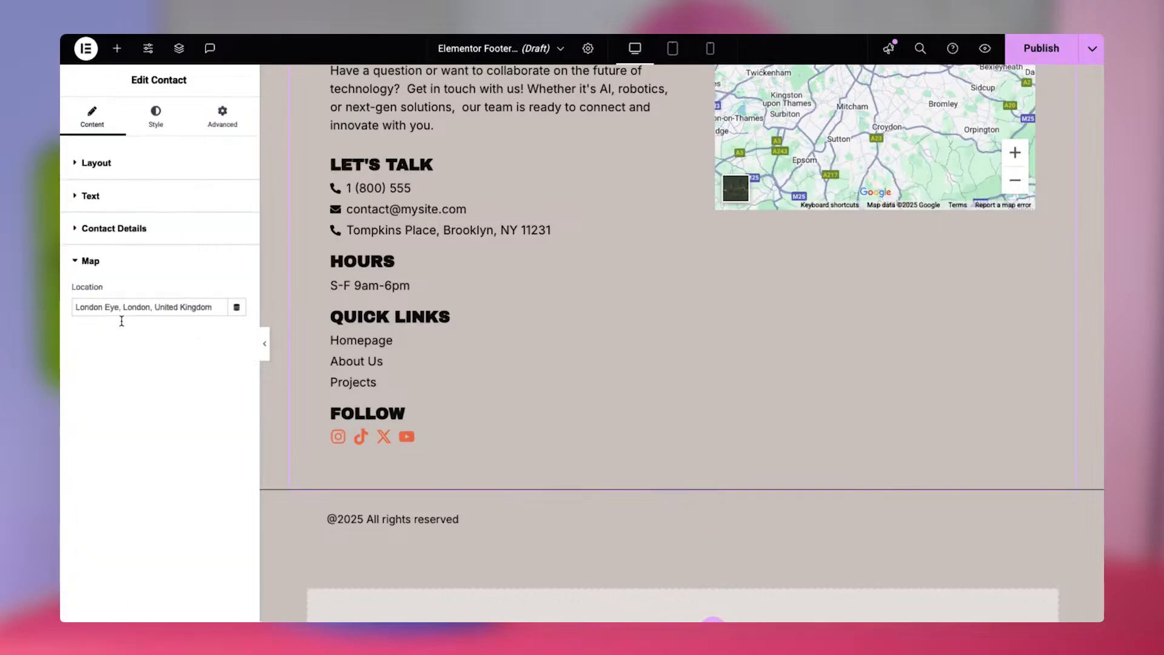
pyautogui.write('Tompkins Place, Brooklyn, NY11231')
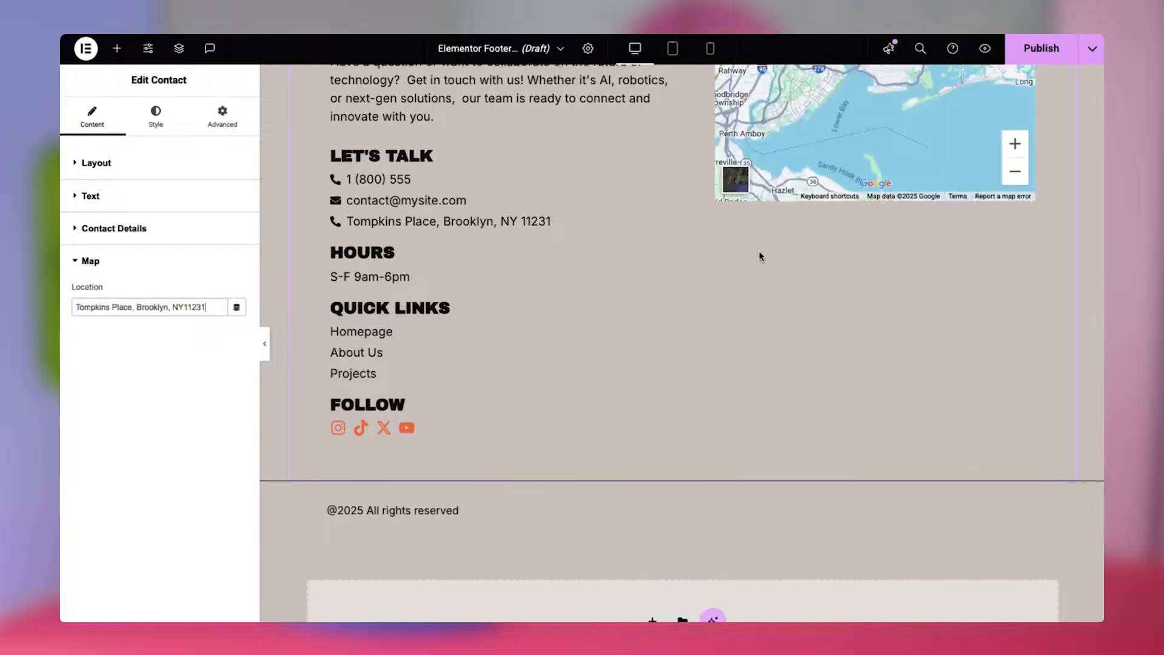
pyautogui.scroll(5, 761, 257)
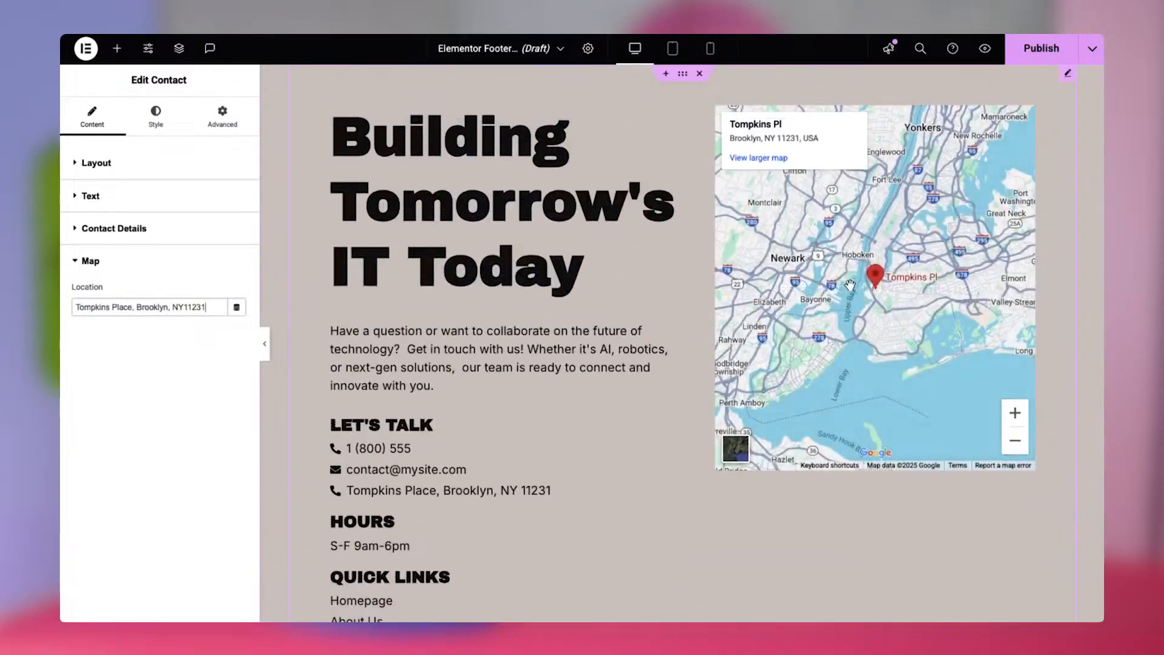
# Step: Arrange the contact details in 2 columns in the widget's layout style
pyautogui.click(152, 129)
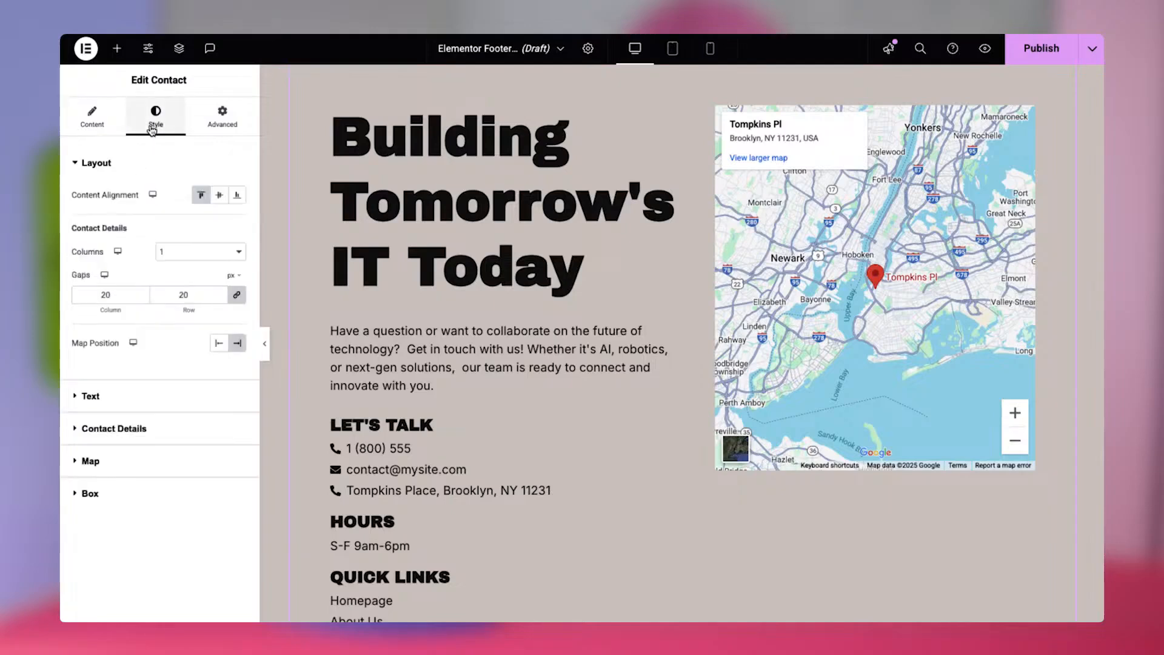
pyautogui.click(188, 257)
pyautogui.click(188, 265)
# Step: Try the contact details in 3 and 4 columns and return to 2 columns
pyautogui.click(189, 251)
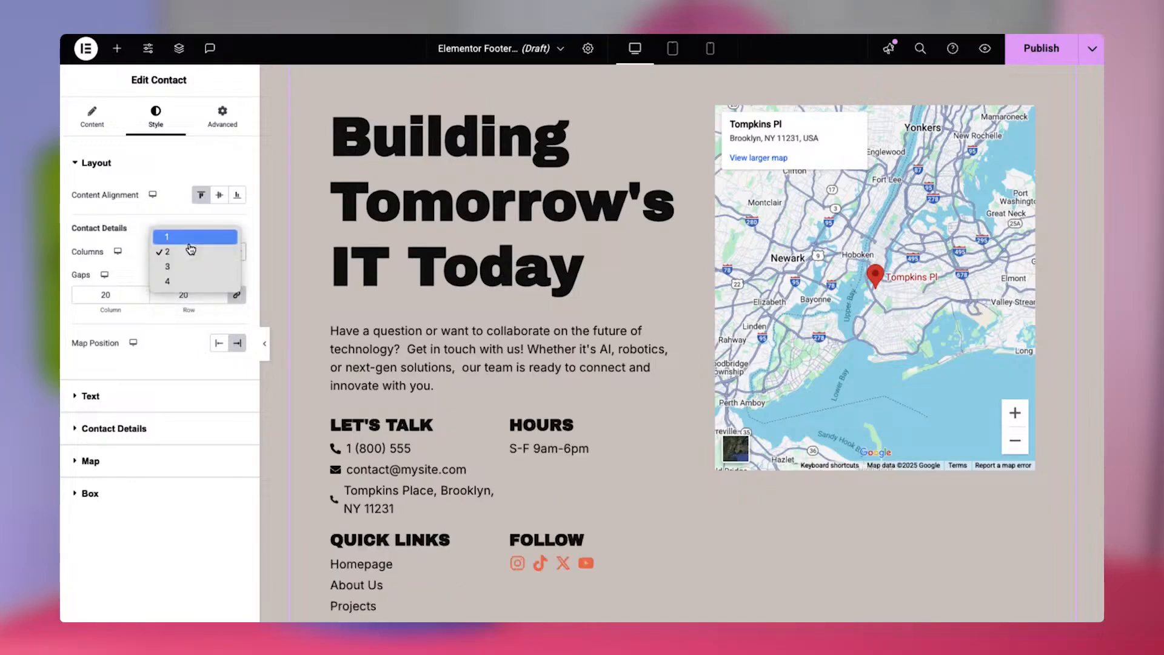
pyautogui.click(192, 265)
pyautogui.click(198, 258)
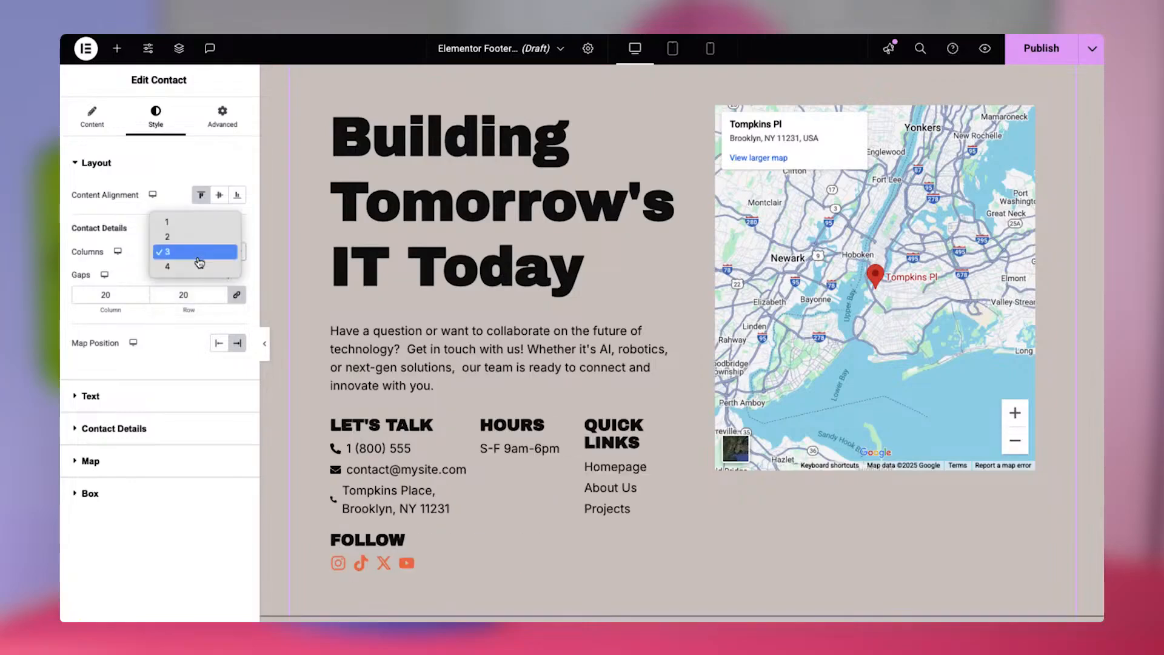
pyautogui.click(199, 266)
pyautogui.click(199, 259)
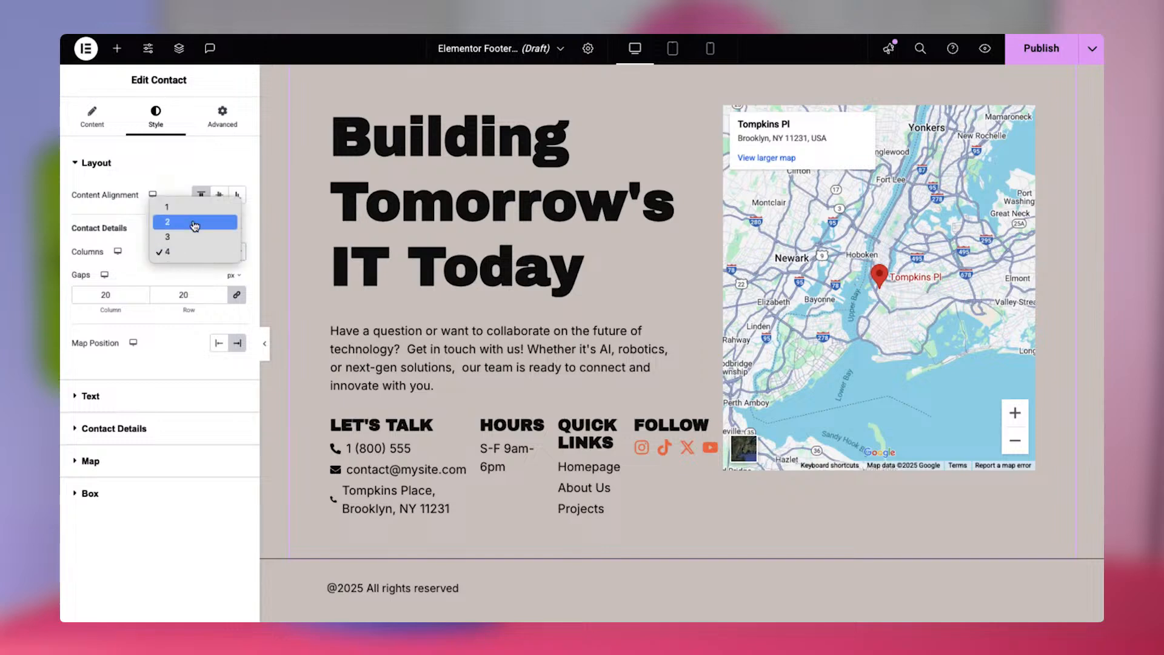
pyautogui.click(194, 226)
# Step: Try the map at the start position and return it to the end position
pyautogui.click(217, 343)
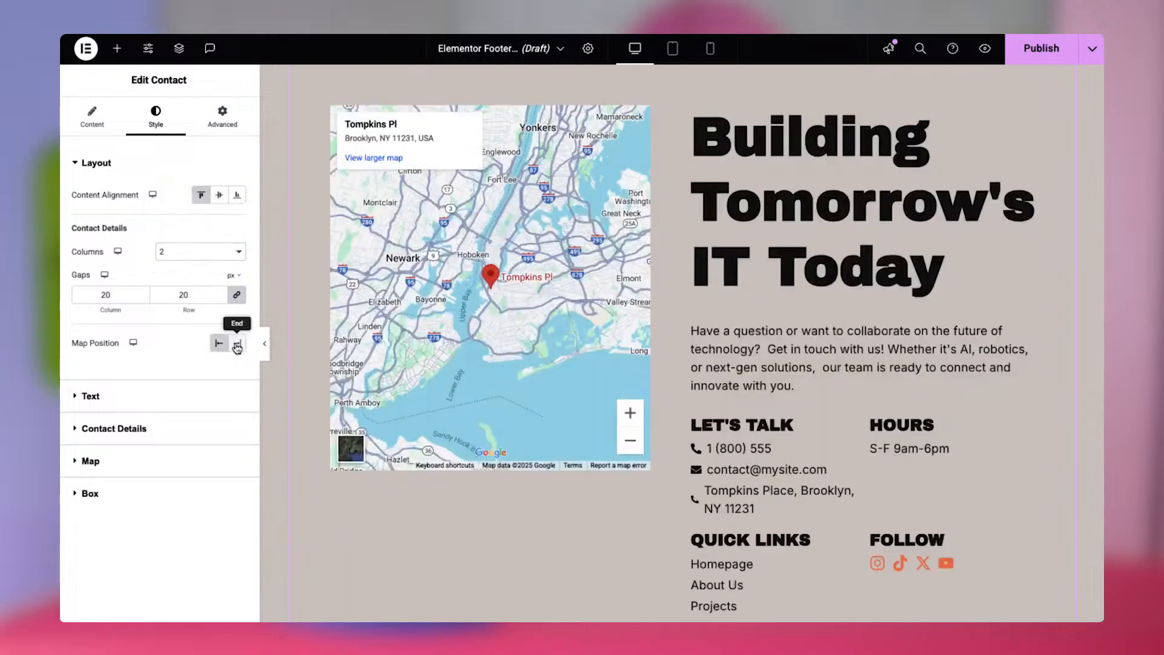
pyautogui.click(236, 344)
# Step: Set the contact heading's typography to size 72 px with an Uppercase transform
pyautogui.click(200, 398)
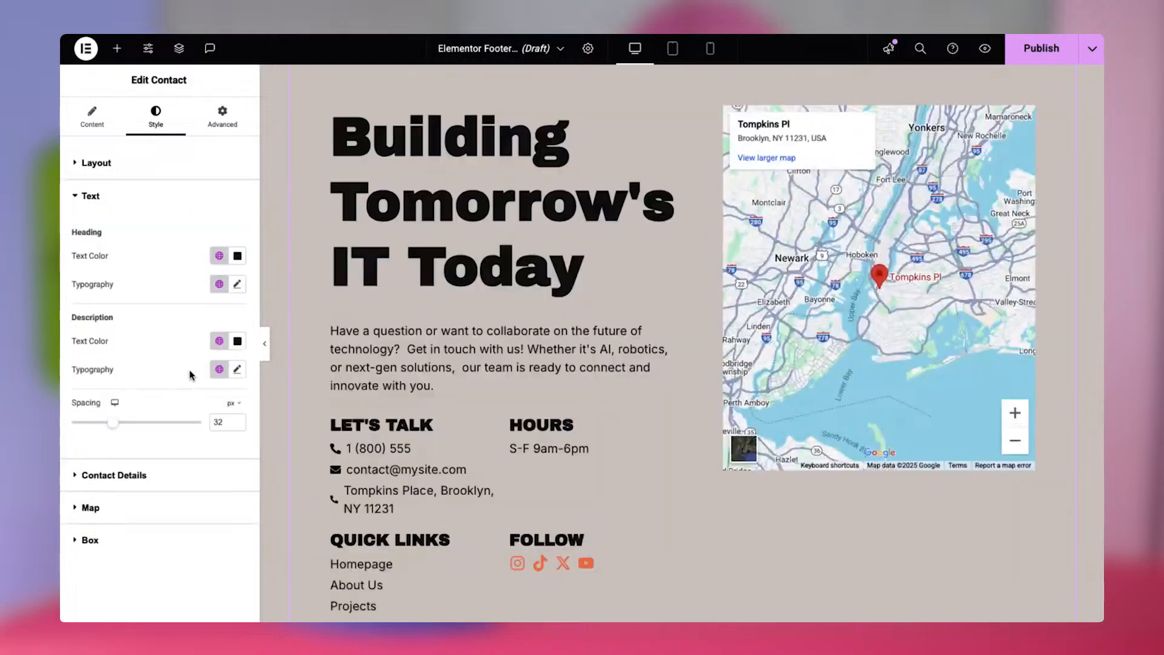
pyautogui.click(241, 286)
pyautogui.moveTo(217, 390); pyautogui.dragTo(192, 395)
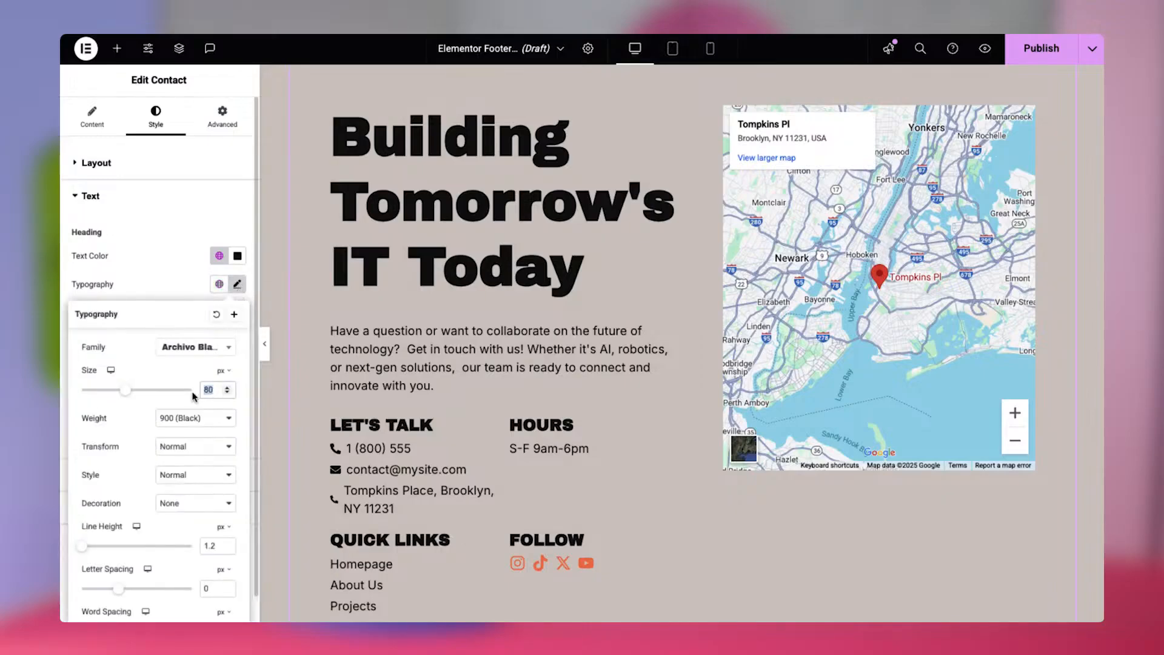
pyautogui.write('72')
pyautogui.click(194, 447)
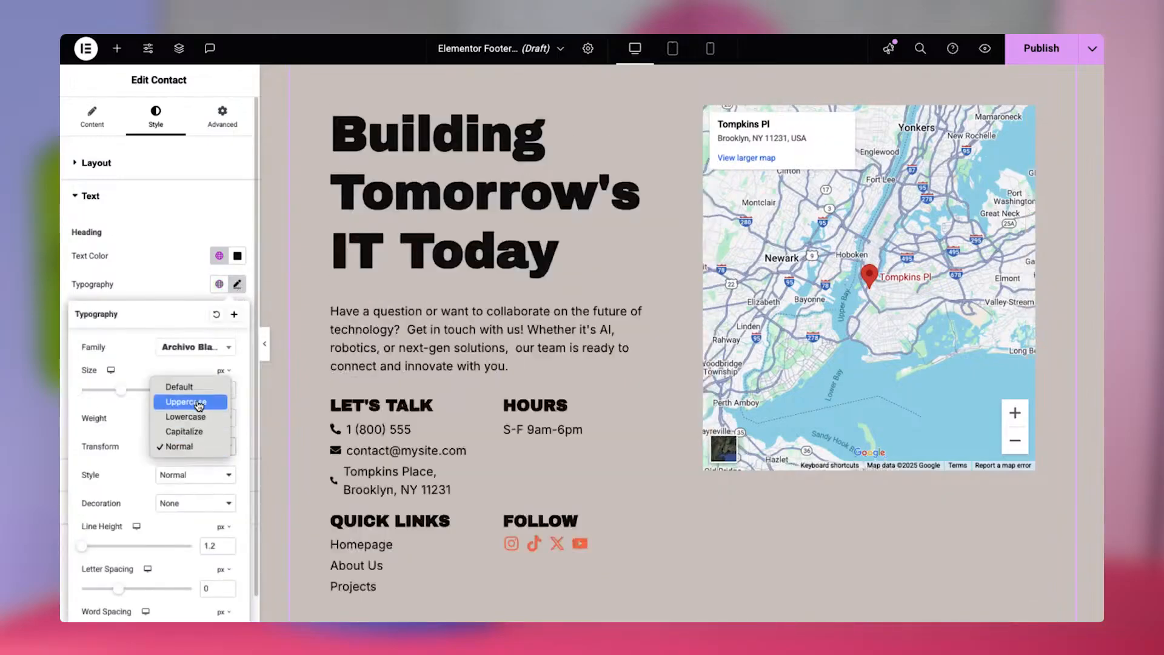
pyautogui.press('Escape')
pyautogui.click(197, 405)
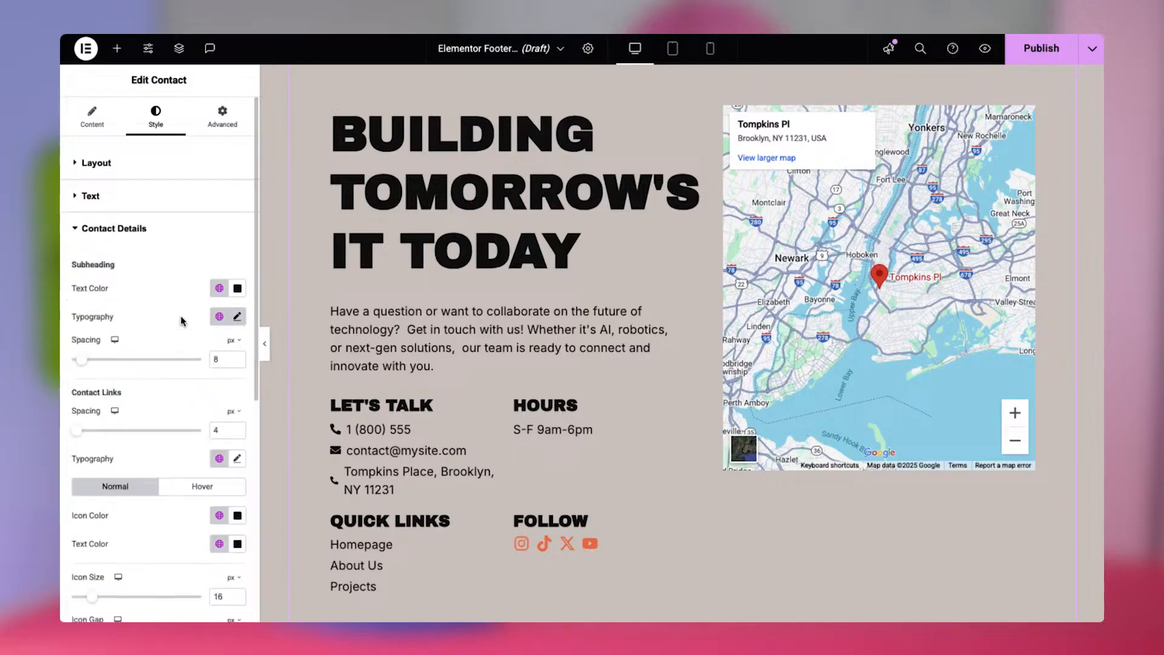
# Step: Set the text transform of the contact links to Uppercase in their typography
pyautogui.click(237, 459)
pyautogui.scroll(-4, 197, 545)
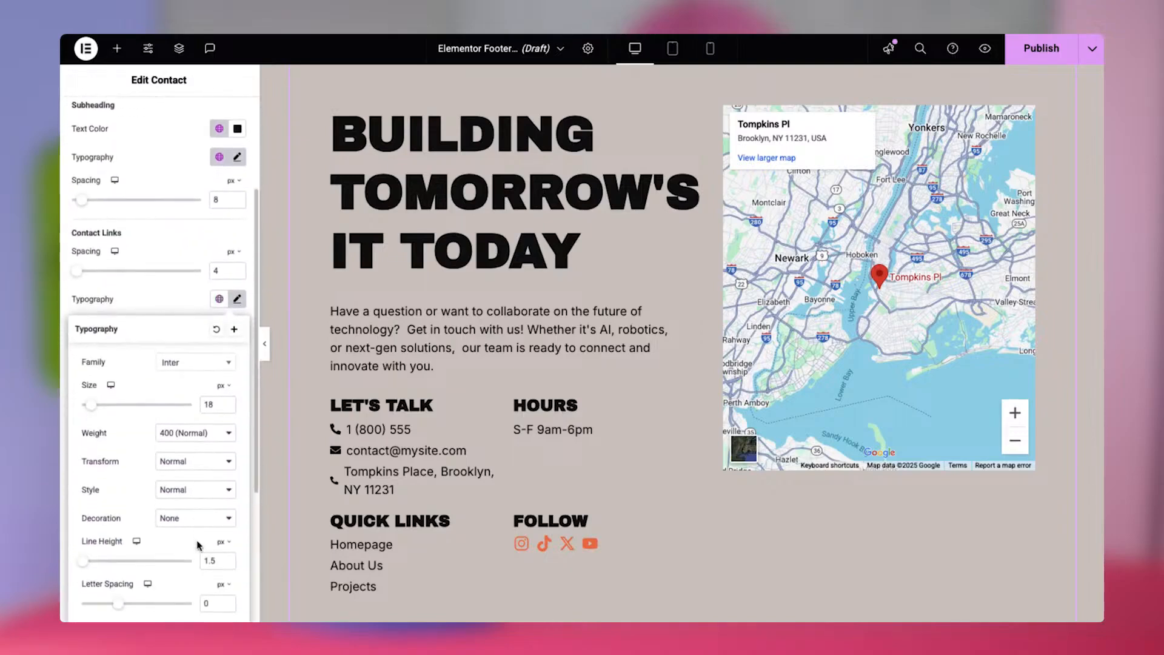
pyautogui.click(206, 400)
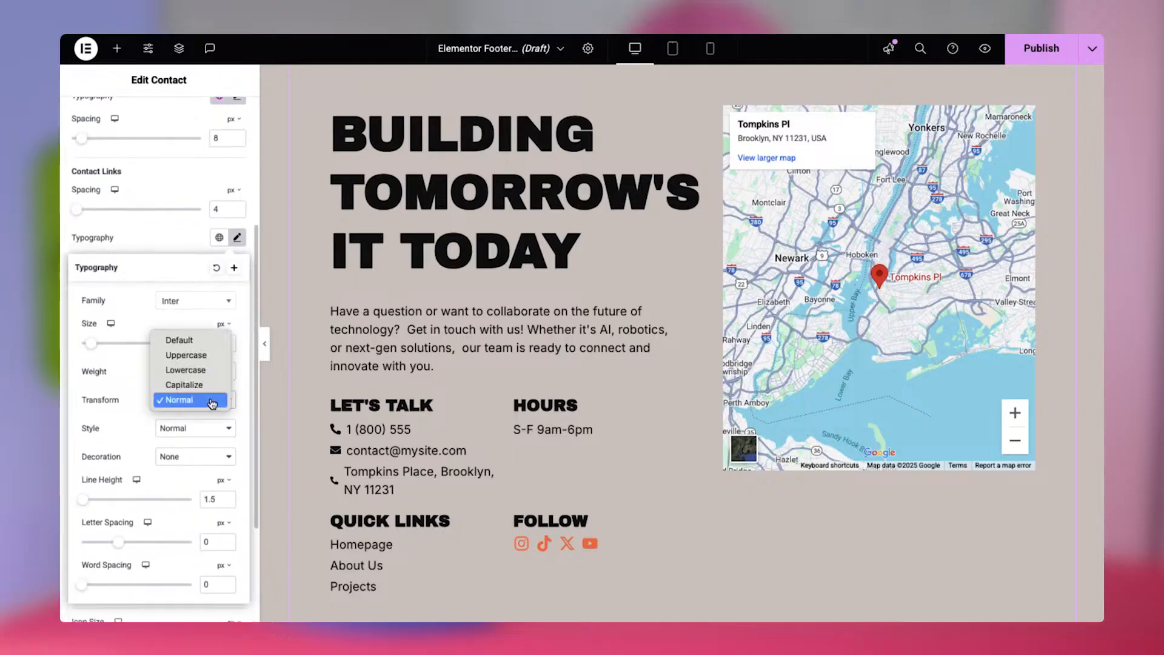
pyautogui.click(209, 356)
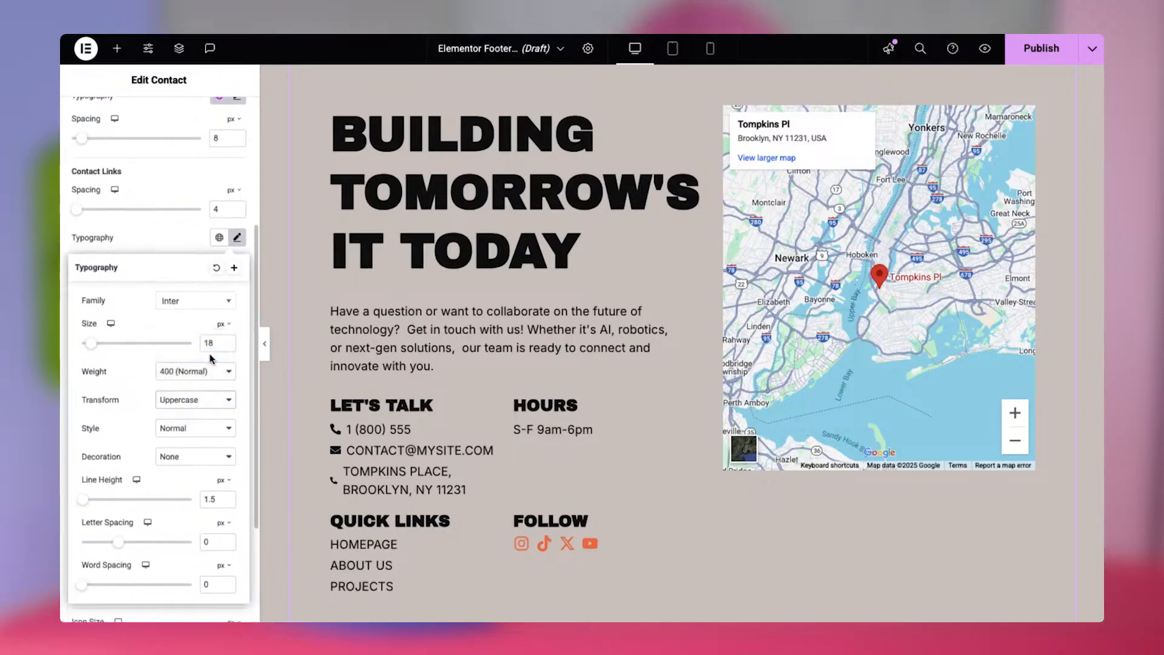
pyautogui.click(175, 247)
# Step: Style the map with zoom 16, width 89%, height 743 px and the Round shape
pyautogui.scroll(-3, 145, 491)
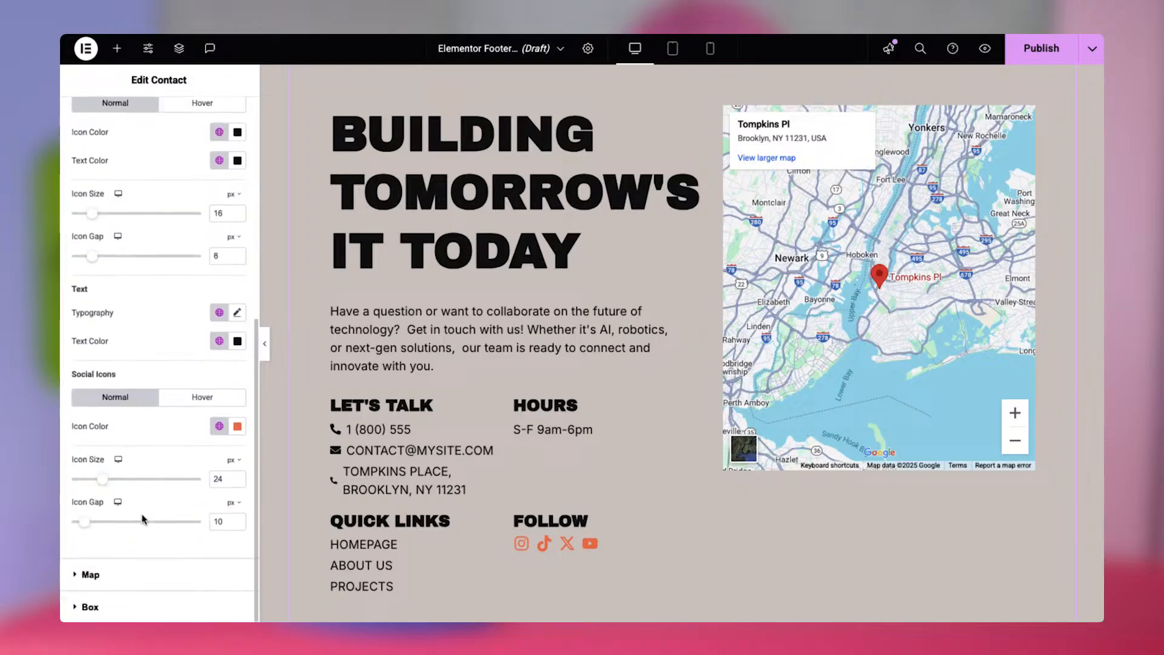
pyautogui.click(140, 584)
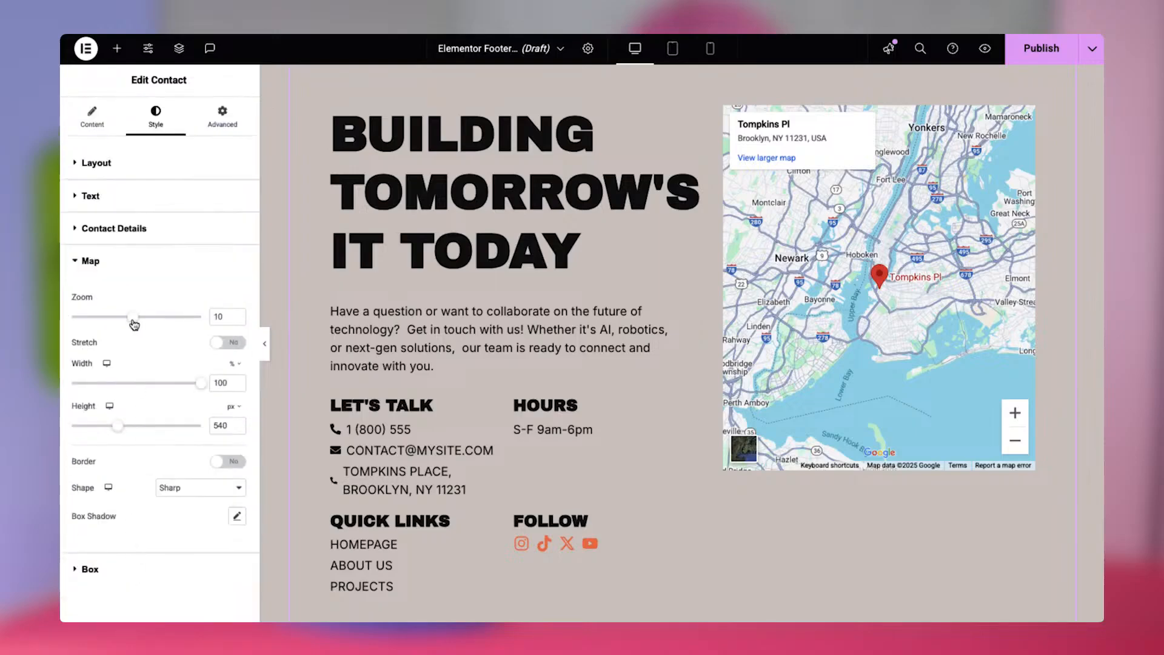
pyautogui.moveTo(134, 324); pyautogui.dragTo(174, 324)
pyautogui.moveTo(202, 389); pyautogui.dragTo(187, 385)
pyautogui.moveTo(116, 431); pyautogui.dragTo(135, 429)
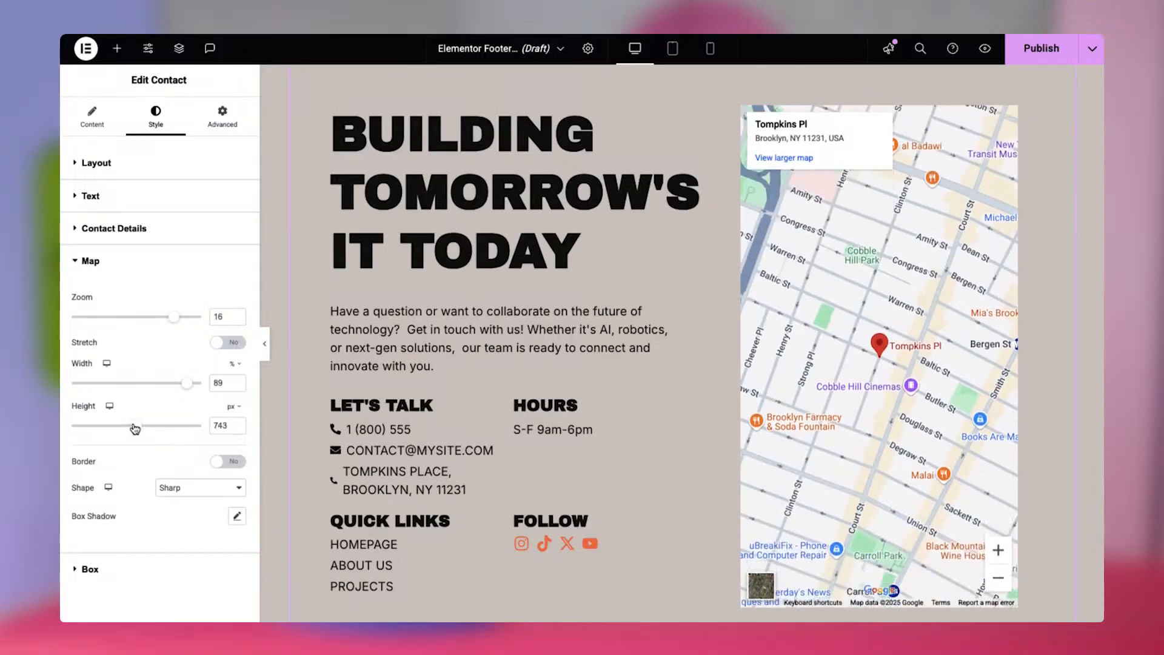
pyautogui.click(226, 495)
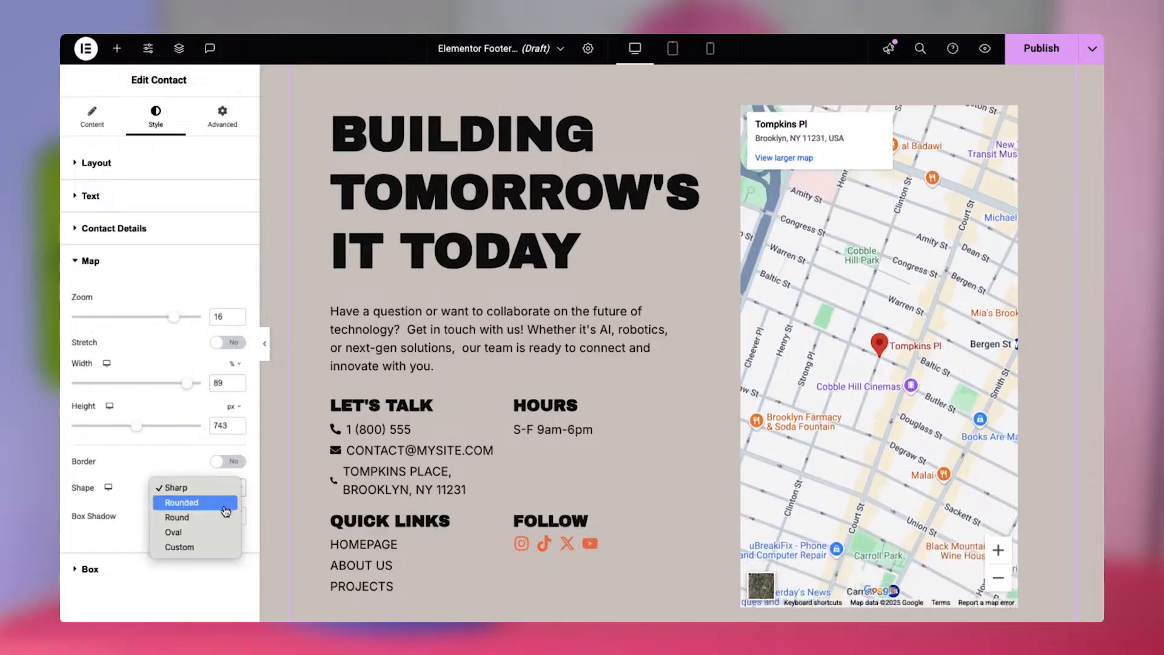
pyautogui.click(222, 519)
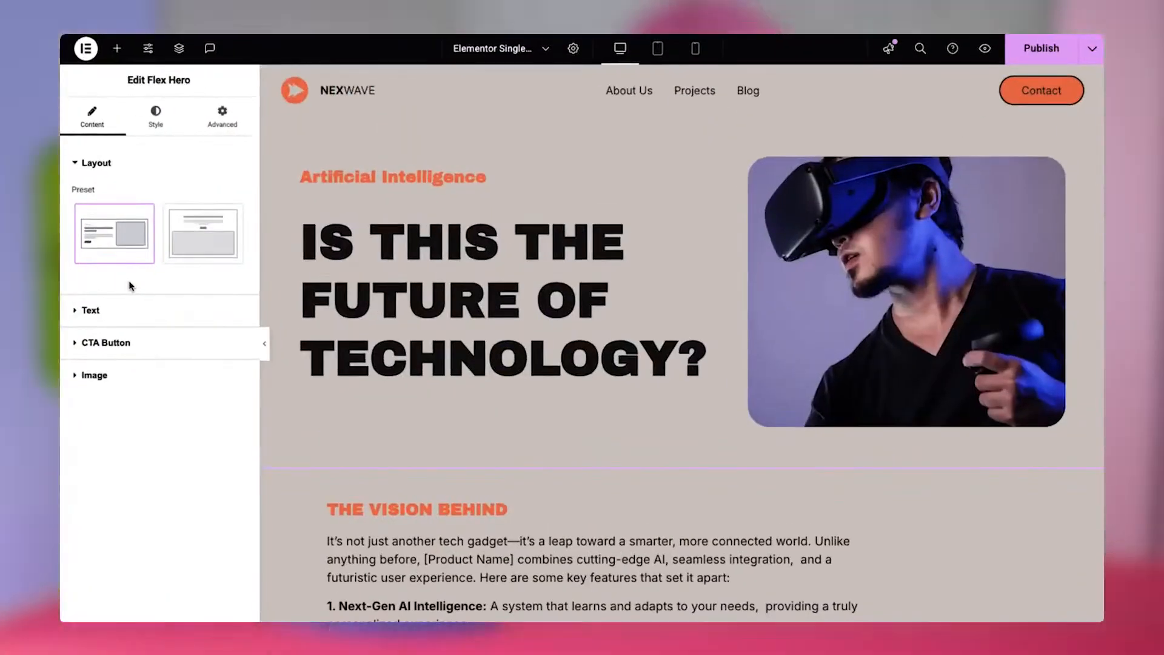
# Step: Switch the Flex Hero to its second layout preset, and try the Streamline, Showcase and Storytelling presets on the CTA widget
pyautogui.click(222, 249)
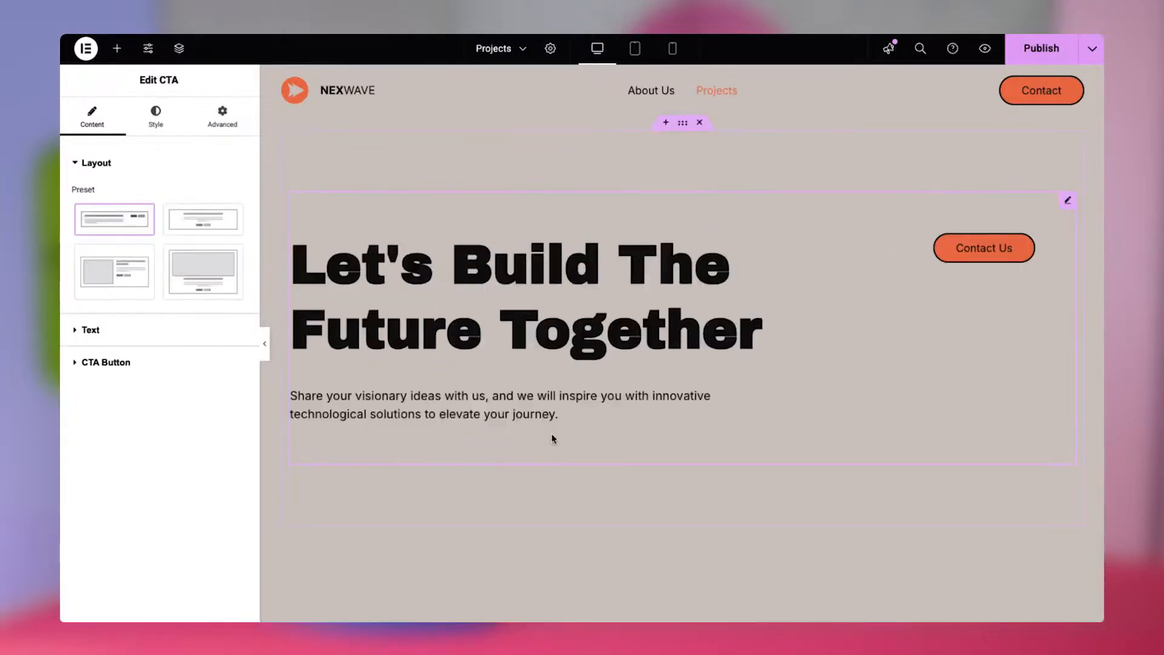
pyautogui.click(225, 216)
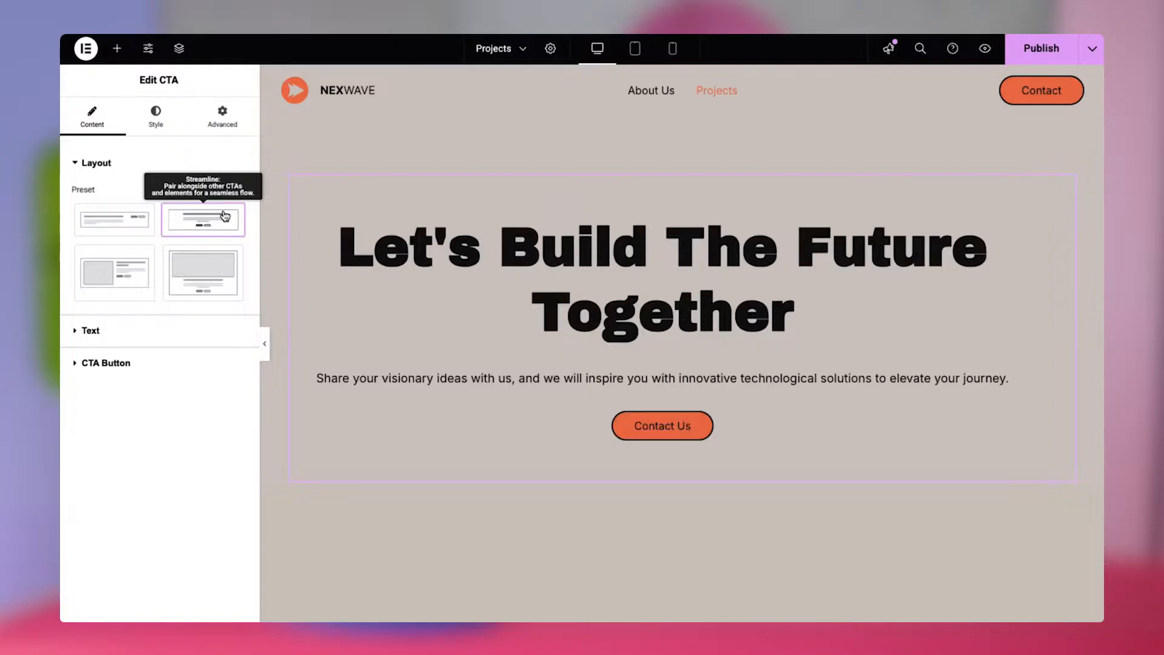
pyautogui.click(132, 265)
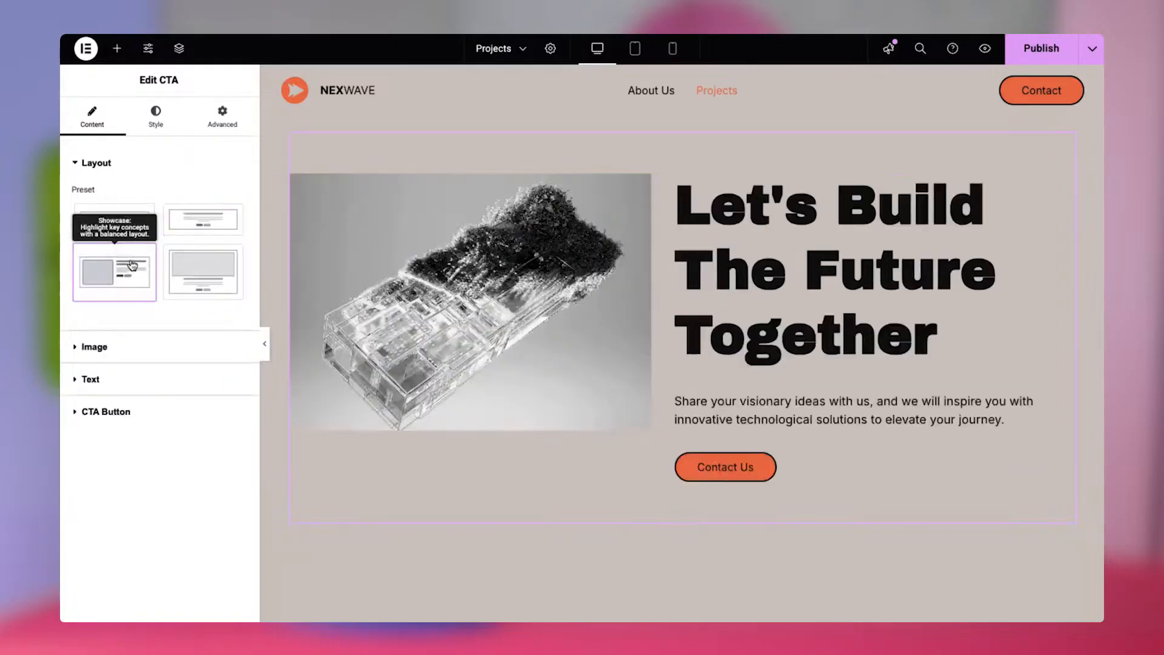
pyautogui.click(225, 288)
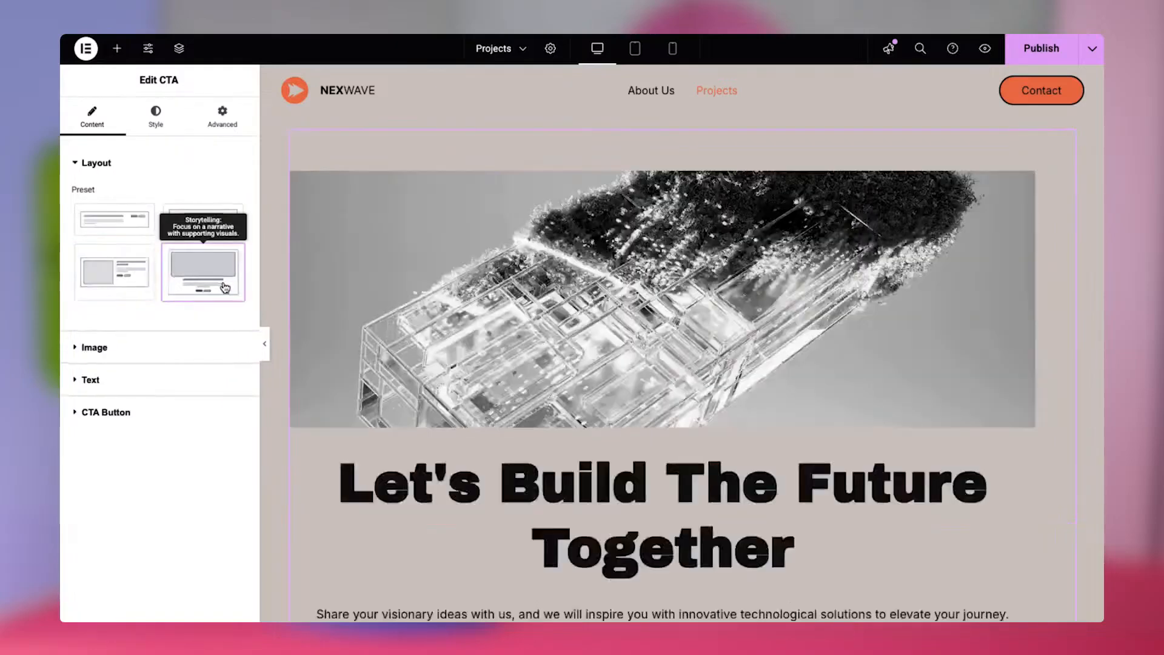
pyautogui.scroll(-3, 539, 420)
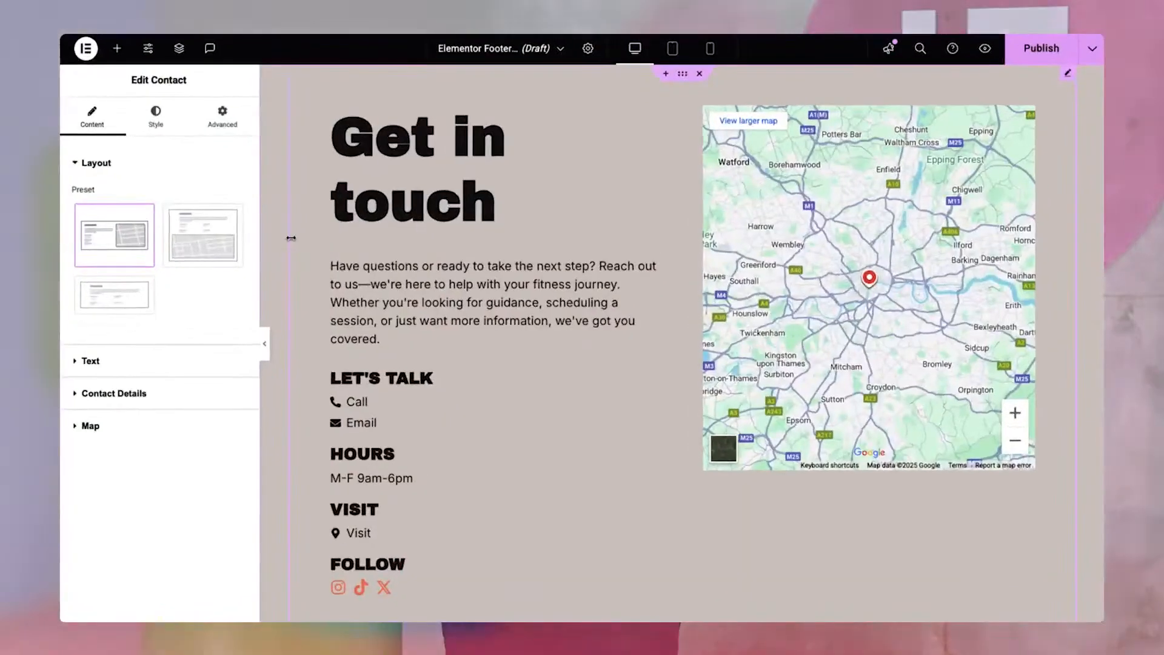
# Step: Try the Touchpoint preset and the map-free third preset on the Contact widget, and apply the header's third layout preset
pyautogui.click(209, 237)
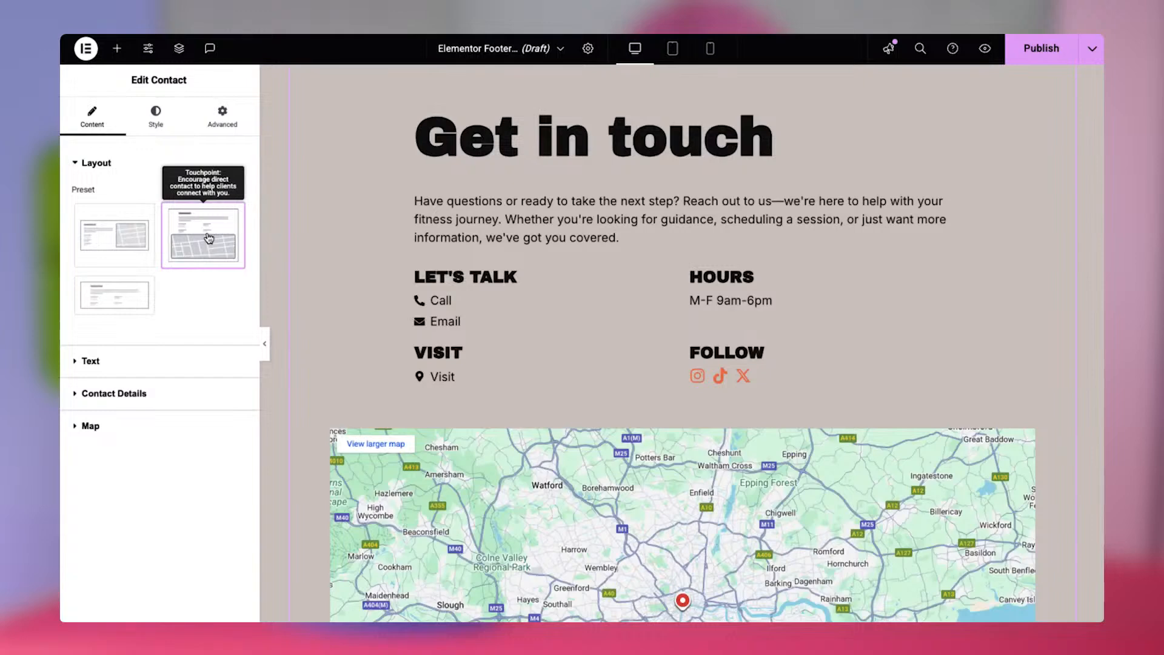
pyautogui.click(100, 304)
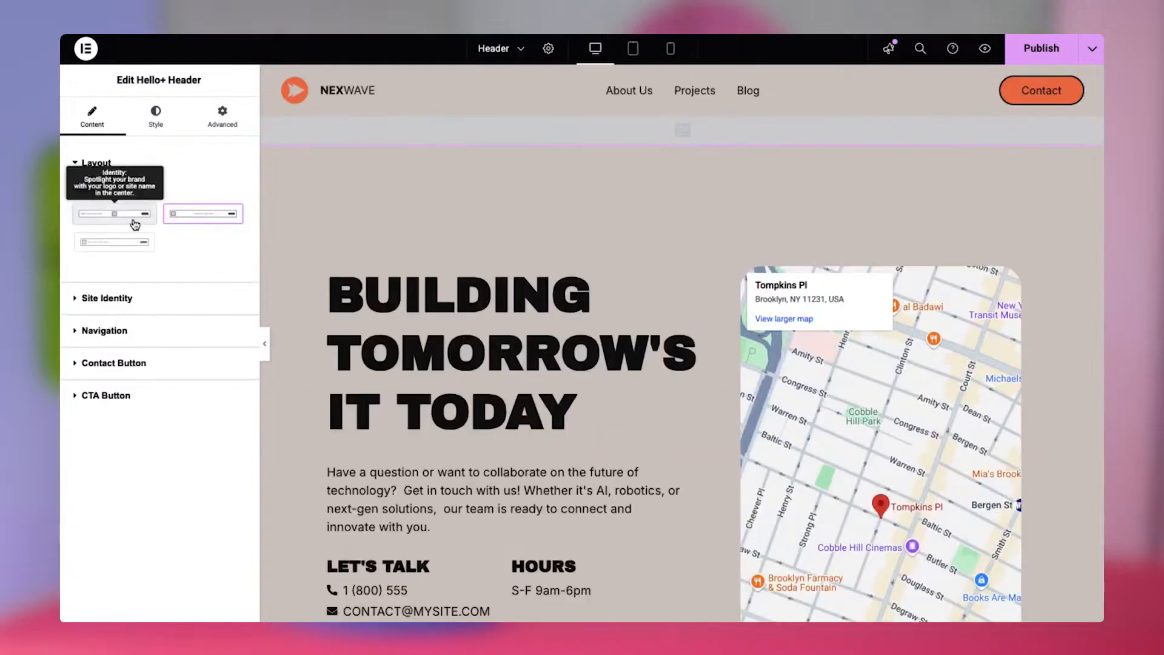
pyautogui.click(139, 244)
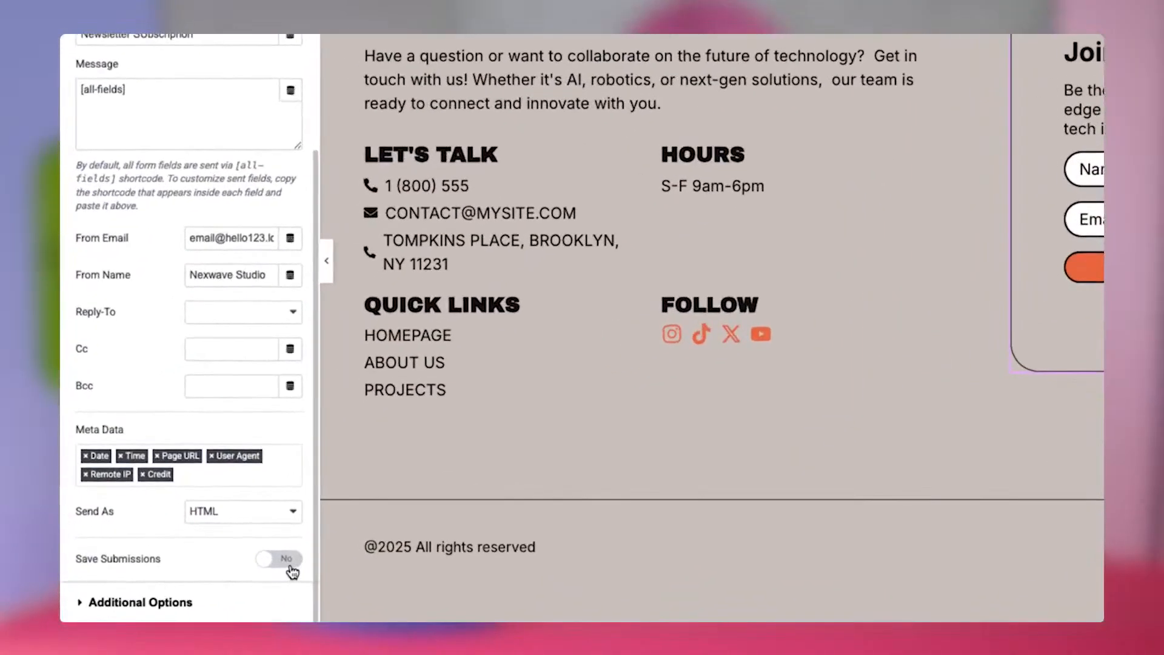
# Step: Enable Save Submissions for the newsletter form and open Elementor's Submissions page in the WordPress admin
pyautogui.click(290, 568)
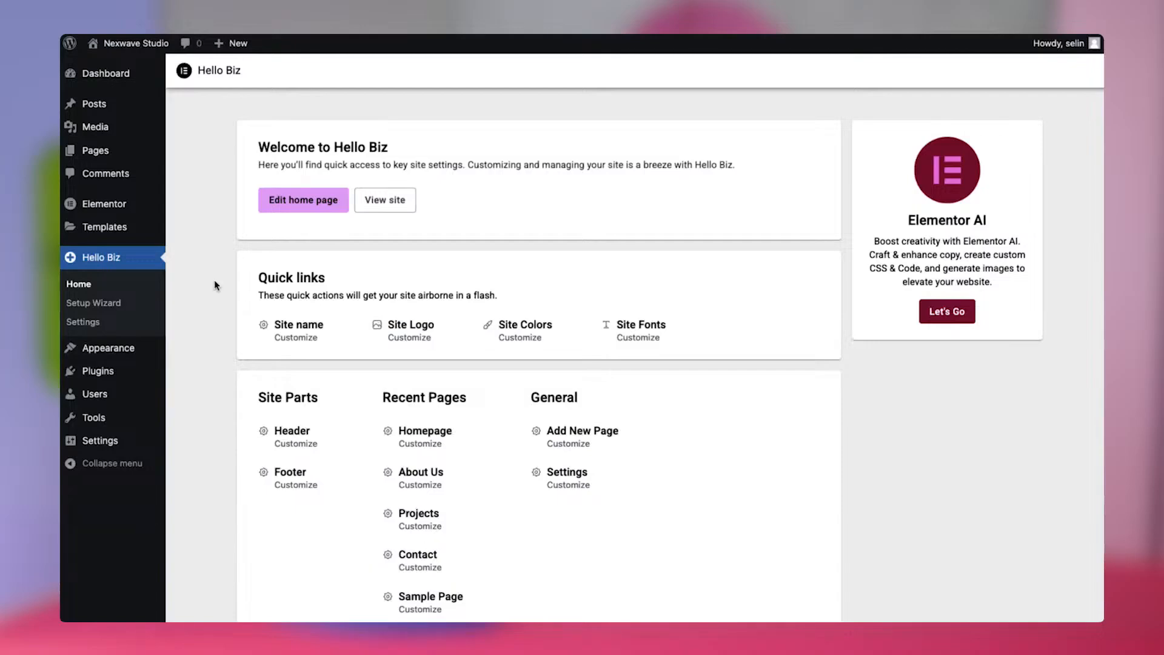
pyautogui.moveTo(154, 208)
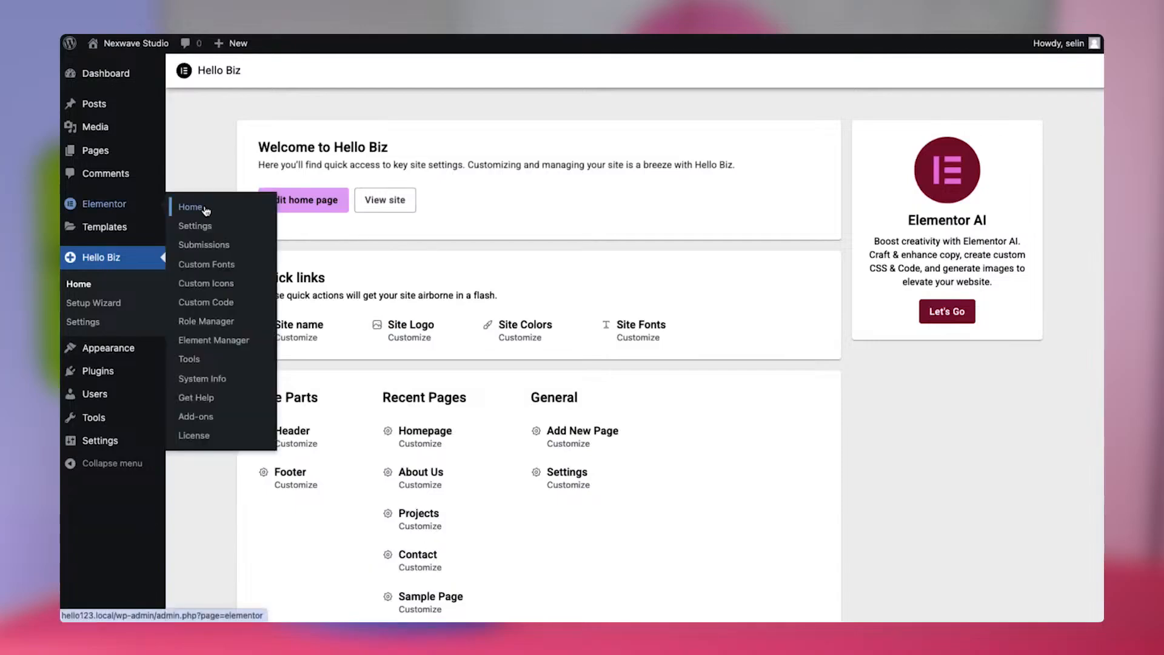
pyautogui.click(225, 252)
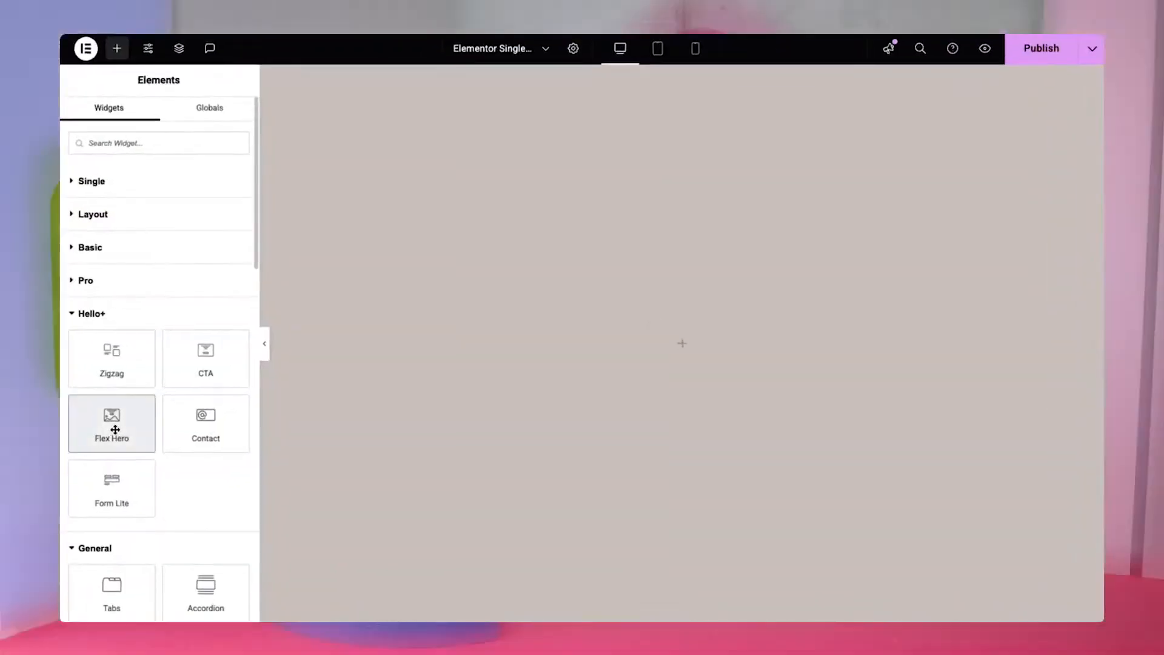
# Step: Add a Flex Hero widget to the empty single-post template and apply the Storytelling layout preset
pyautogui.moveTo(111, 431); pyautogui.dragTo(556, 385)
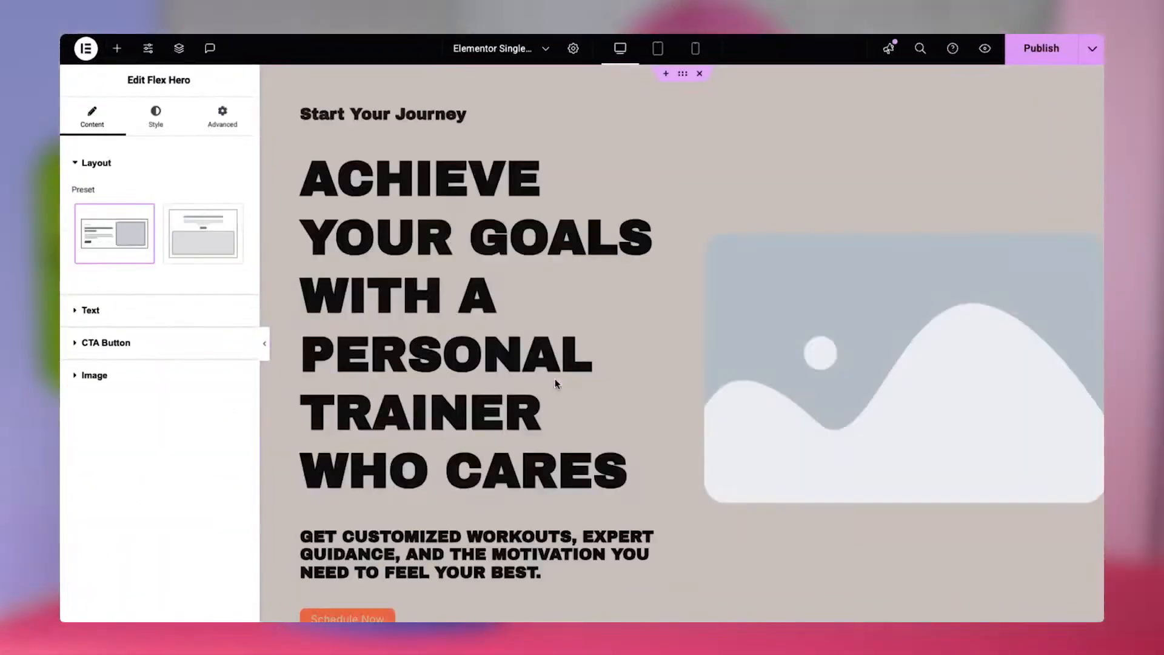
pyautogui.click(228, 241)
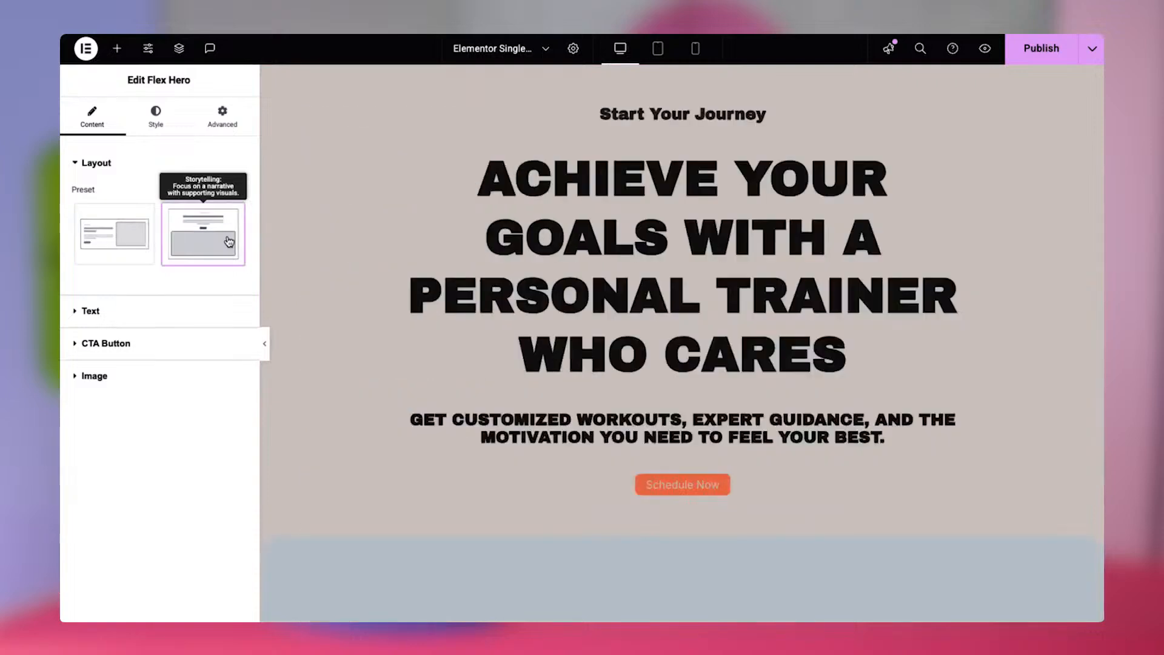
# Step: Fill the hero's intro with dynamic Post Terms using the Categories taxonomy, and its heading with the dynamic Post Title
pyautogui.click(171, 309)
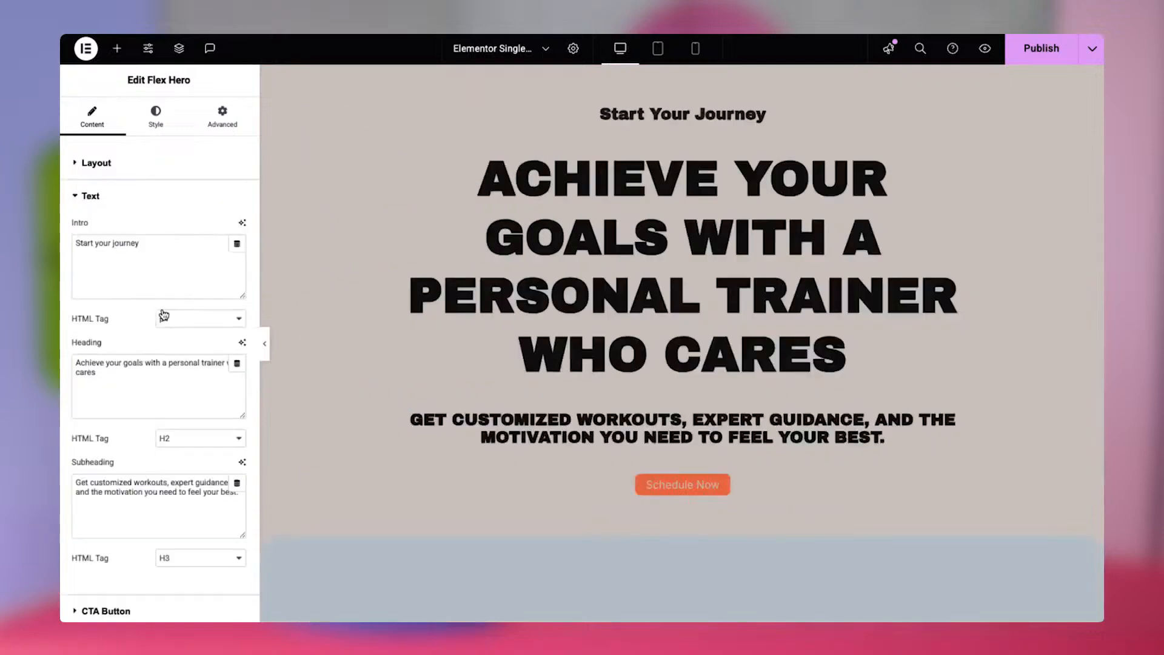
pyautogui.click(237, 244)
pyautogui.click(167, 345)
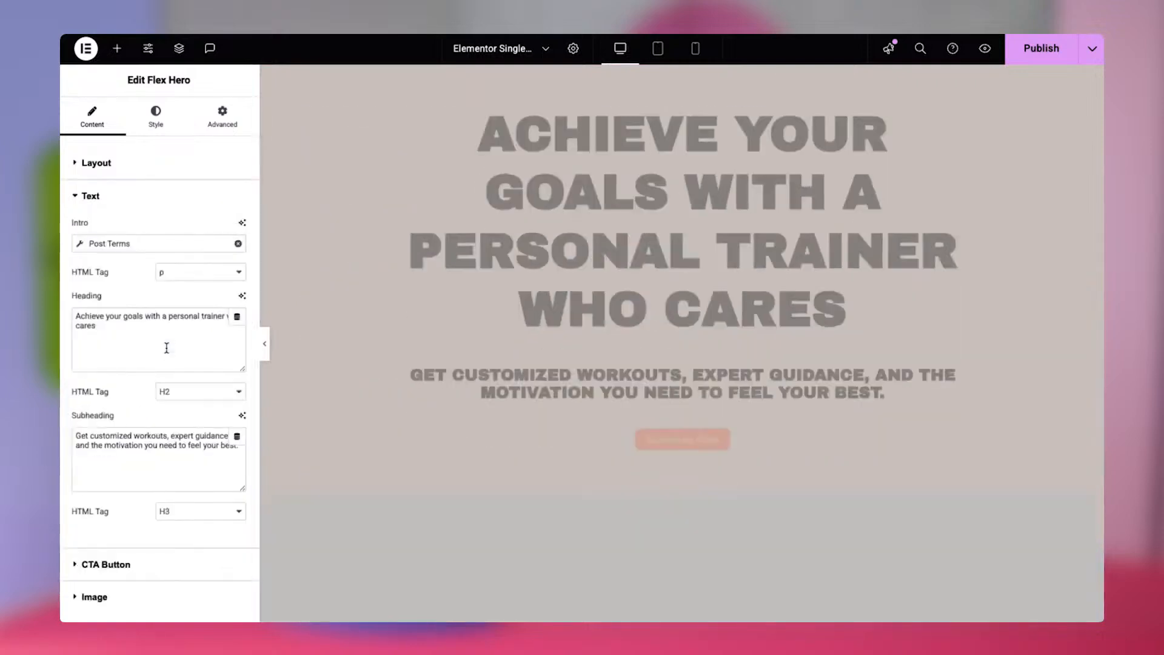
pyautogui.click(106, 243)
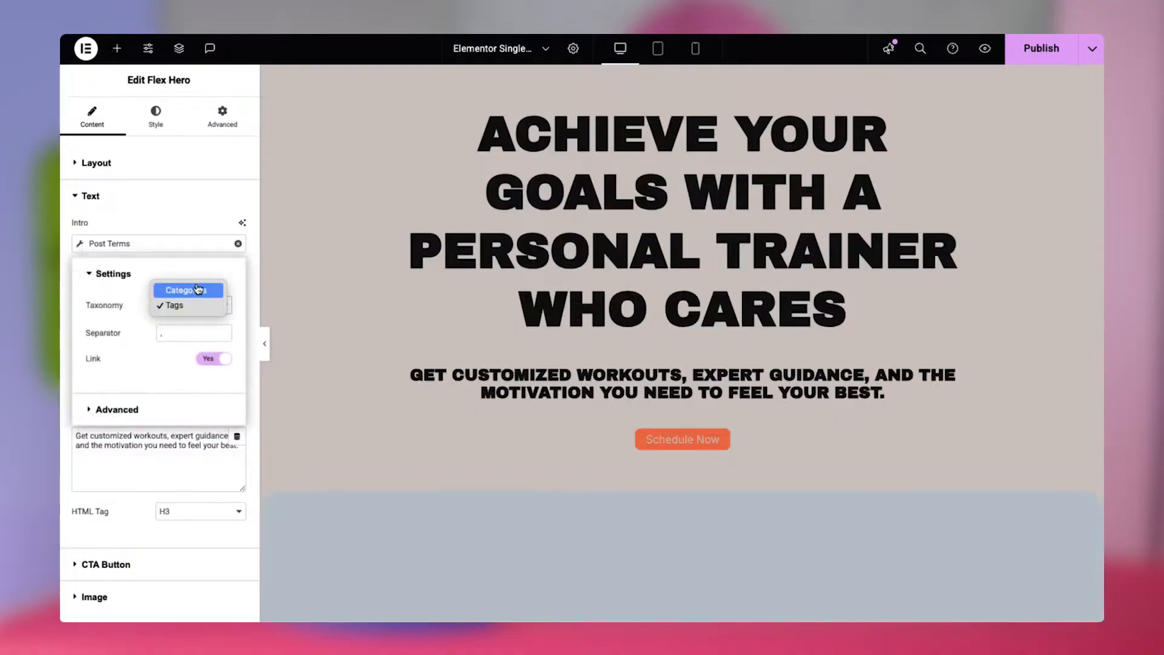
pyautogui.click(237, 319)
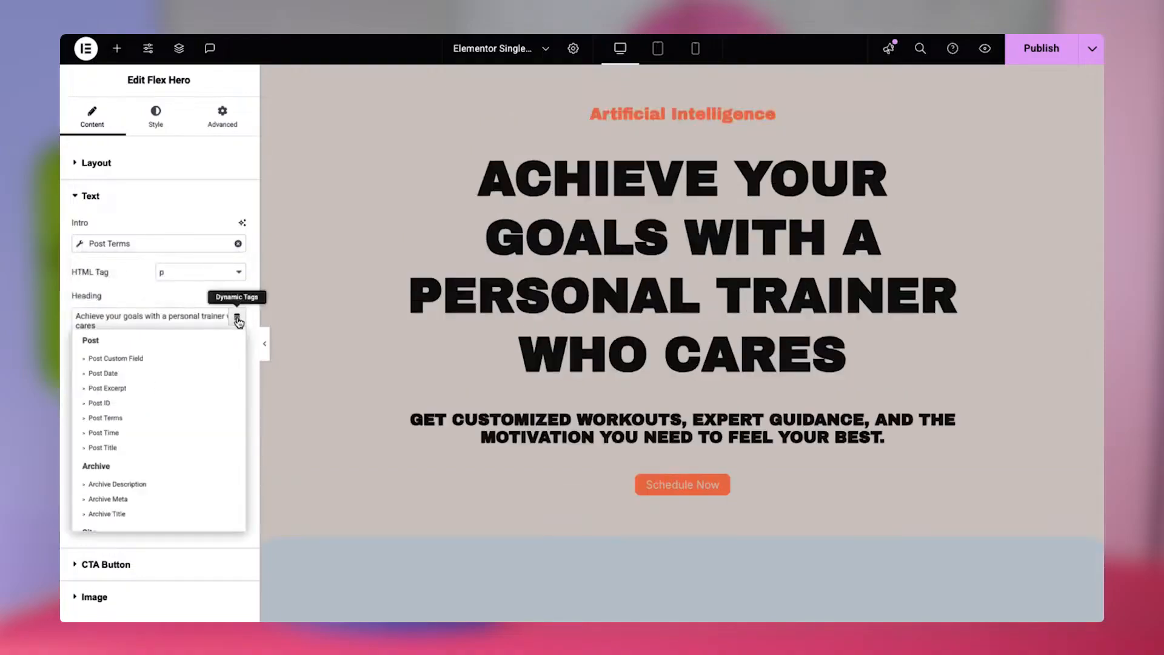
pyautogui.click(185, 447)
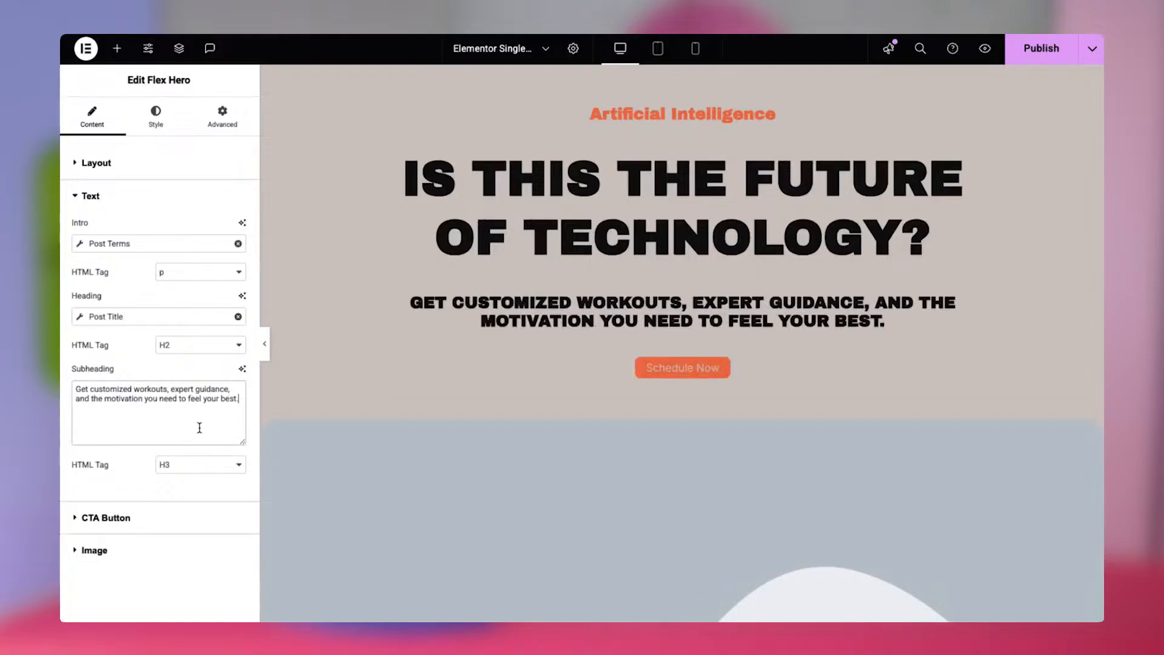
# Step: Clear the hero's subheading text and the primary CTA button's text
pyautogui.press('BackSpace')
pyautogui.click(172, 525)
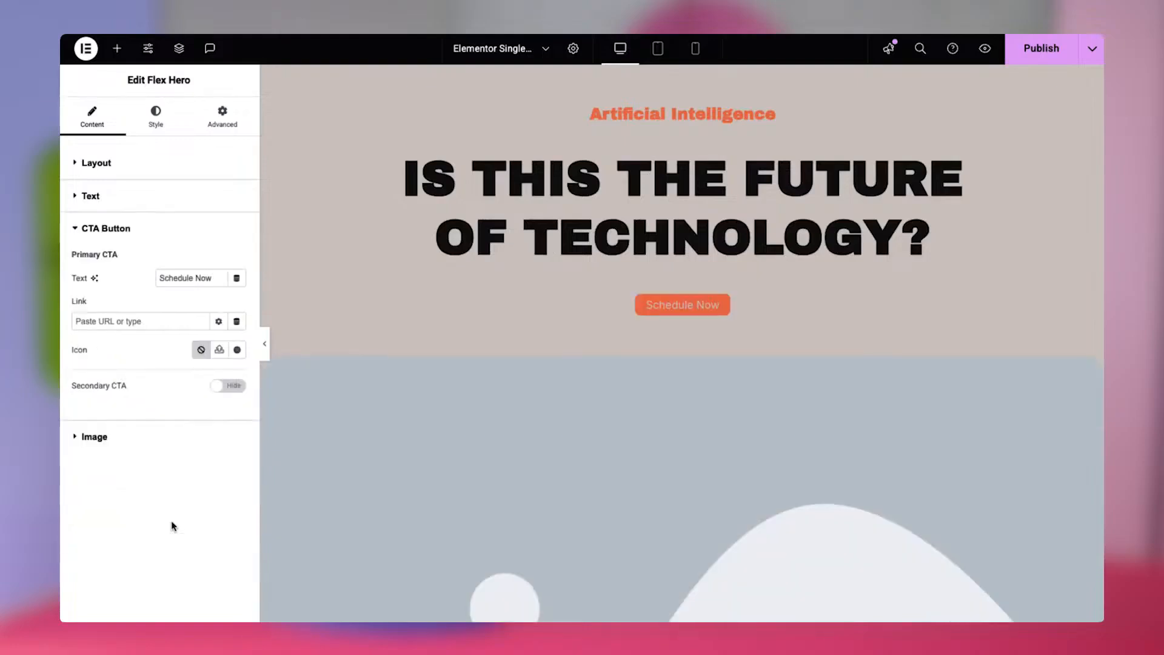
pyautogui.press('BackSpace')
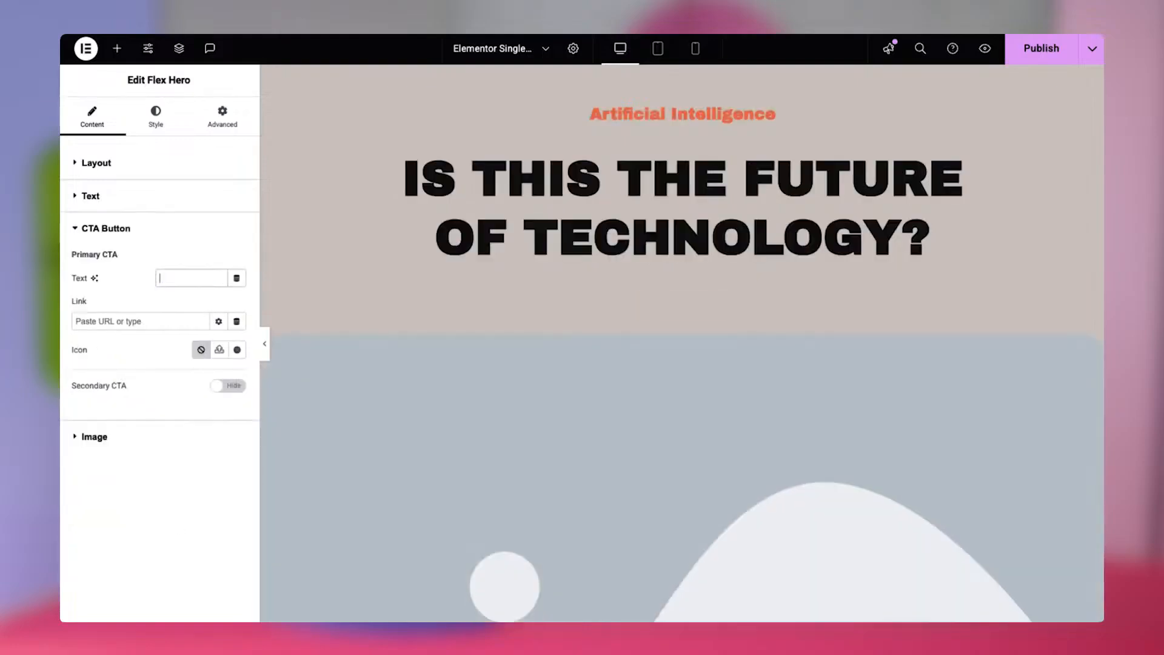
# Step: Set the hero's image dynamically to the post's Featured Image
pyautogui.click(160, 438)
pyautogui.click(236, 367)
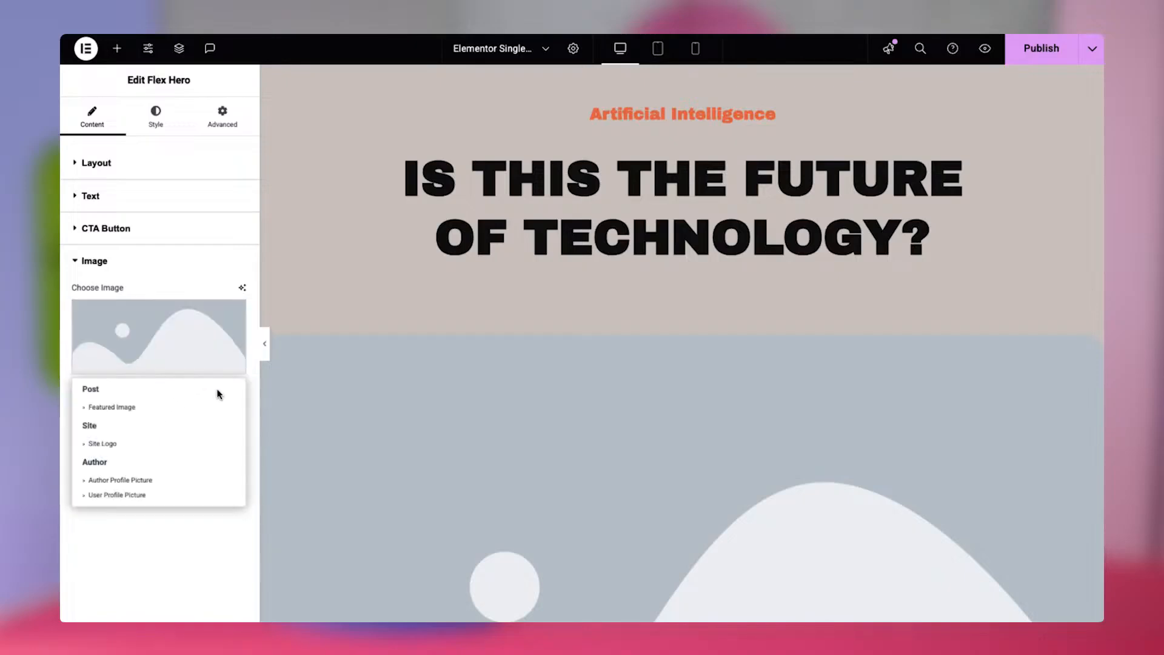
pyautogui.click(206, 408)
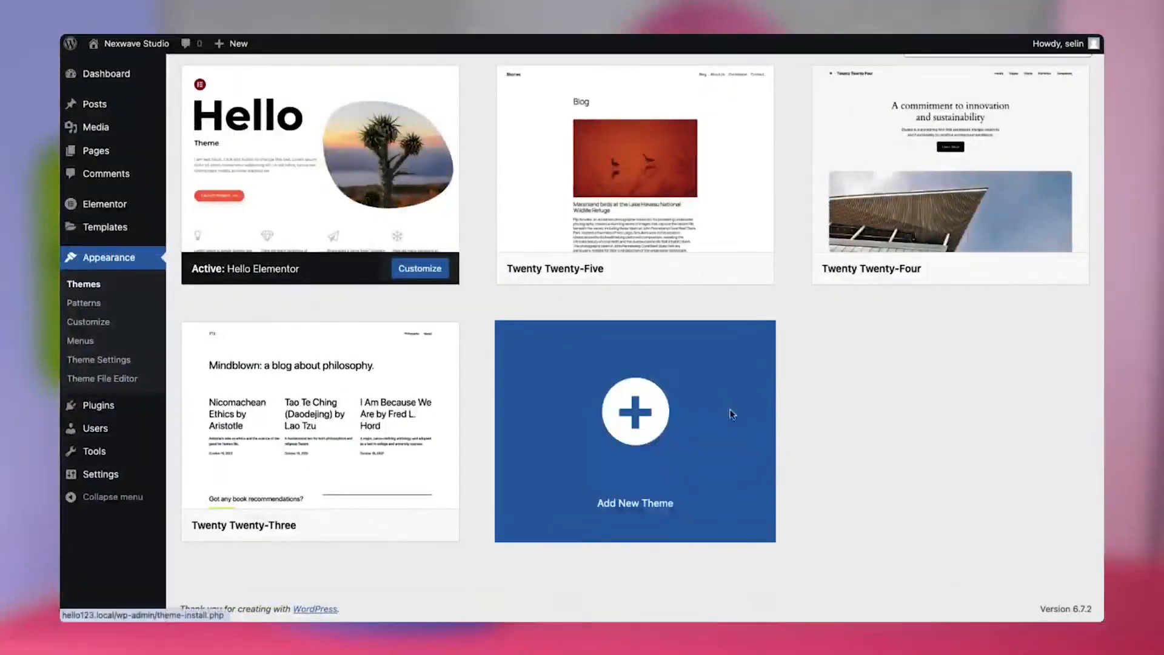
# Step: Install the Hello Biz theme from the WordPress theme directory
pyautogui.click(732, 414)
pyautogui.scroll(-15, 753, 473)
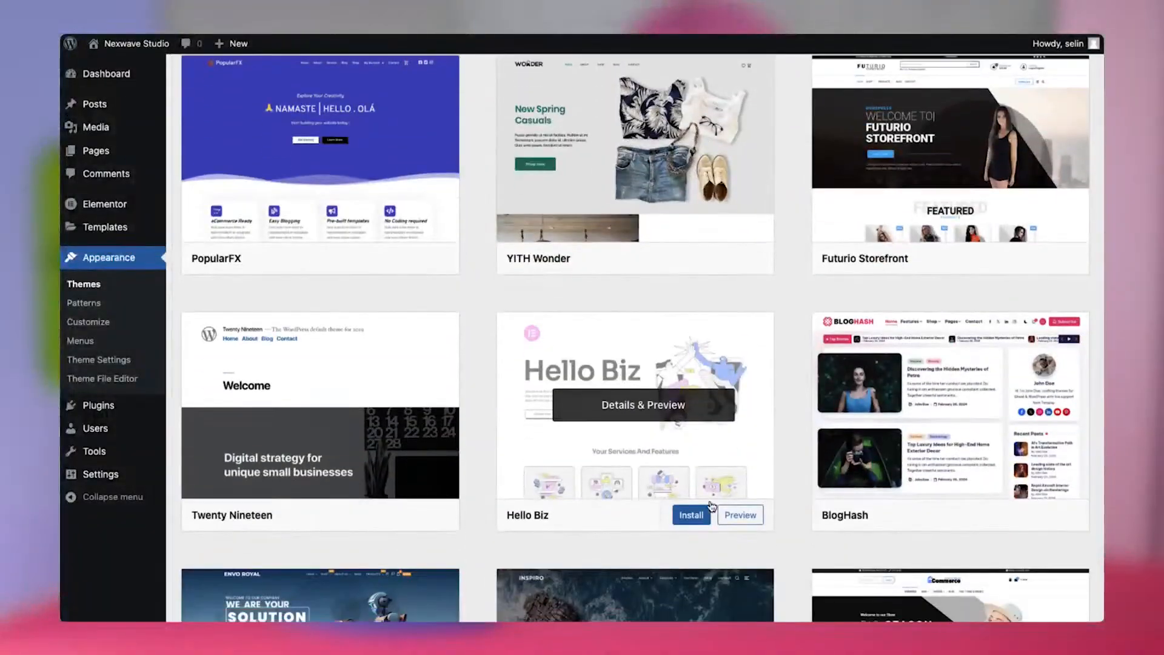
pyautogui.click(697, 514)
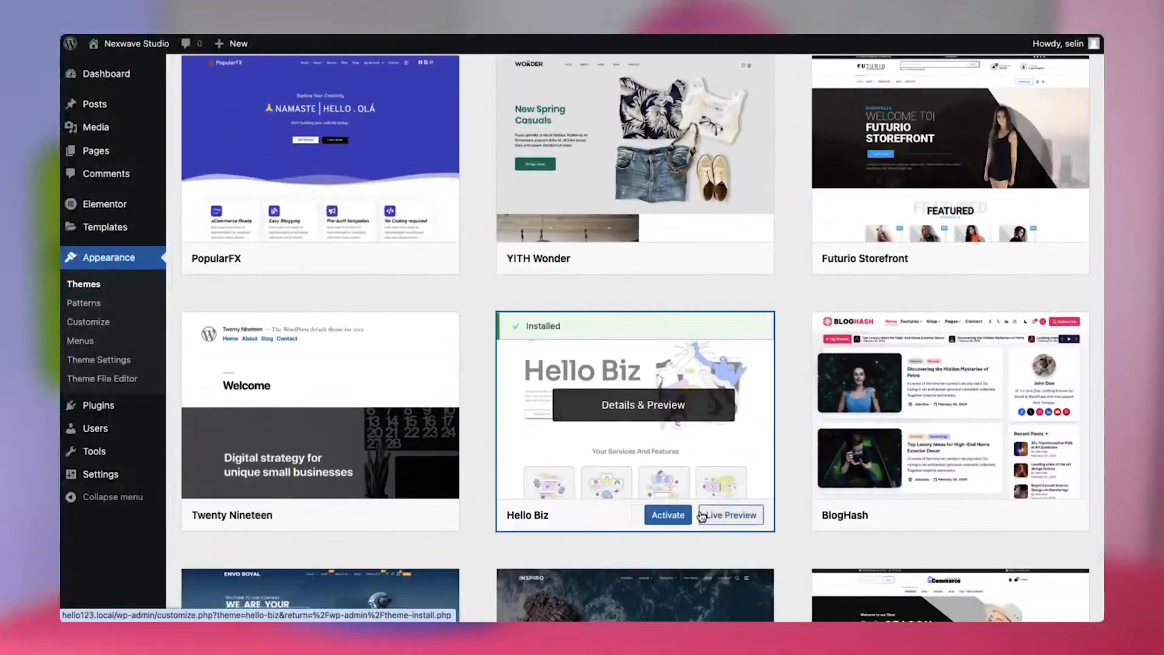
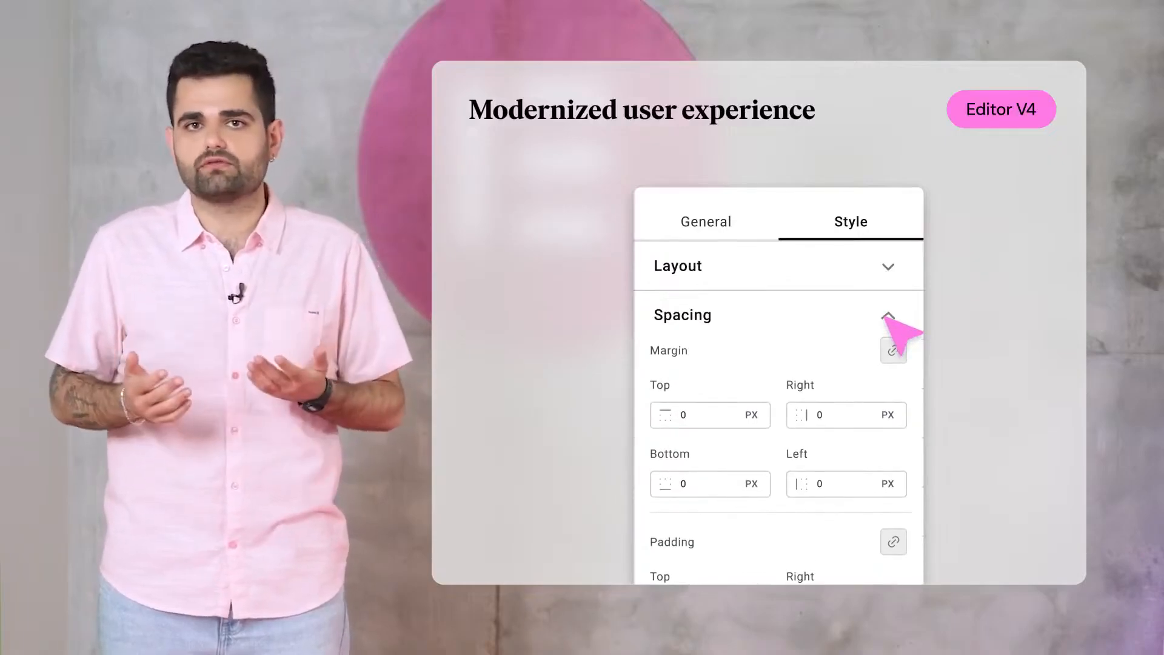
pyautogui.click(887, 316)
pyautogui.click(890, 468)
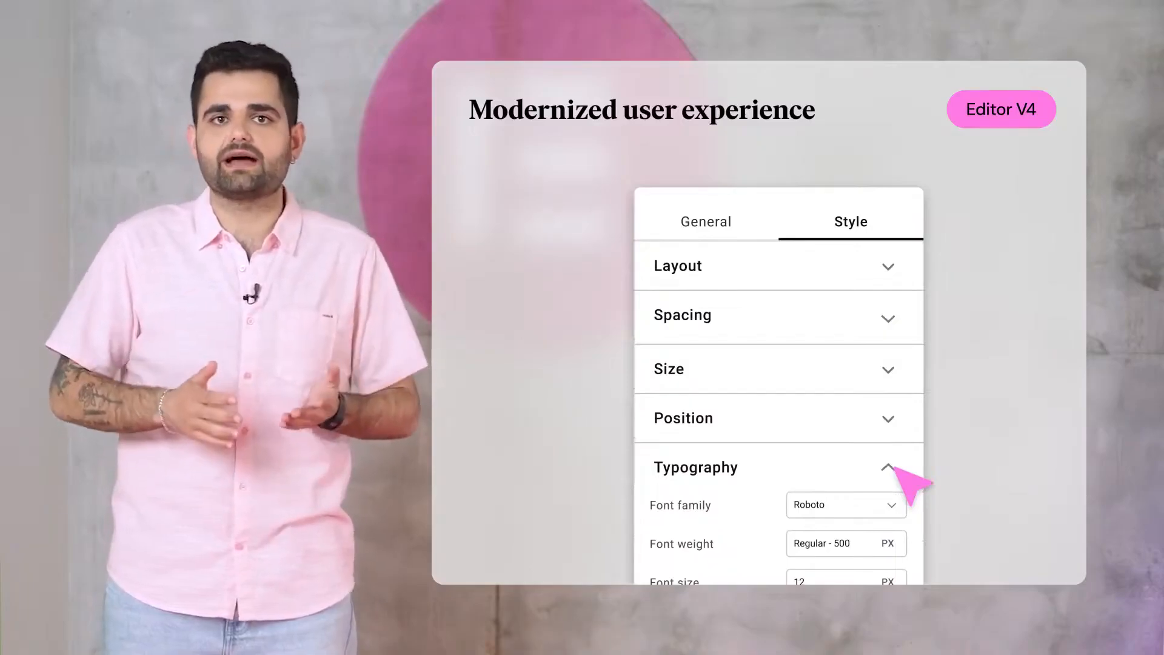
pyautogui.click(889, 468)
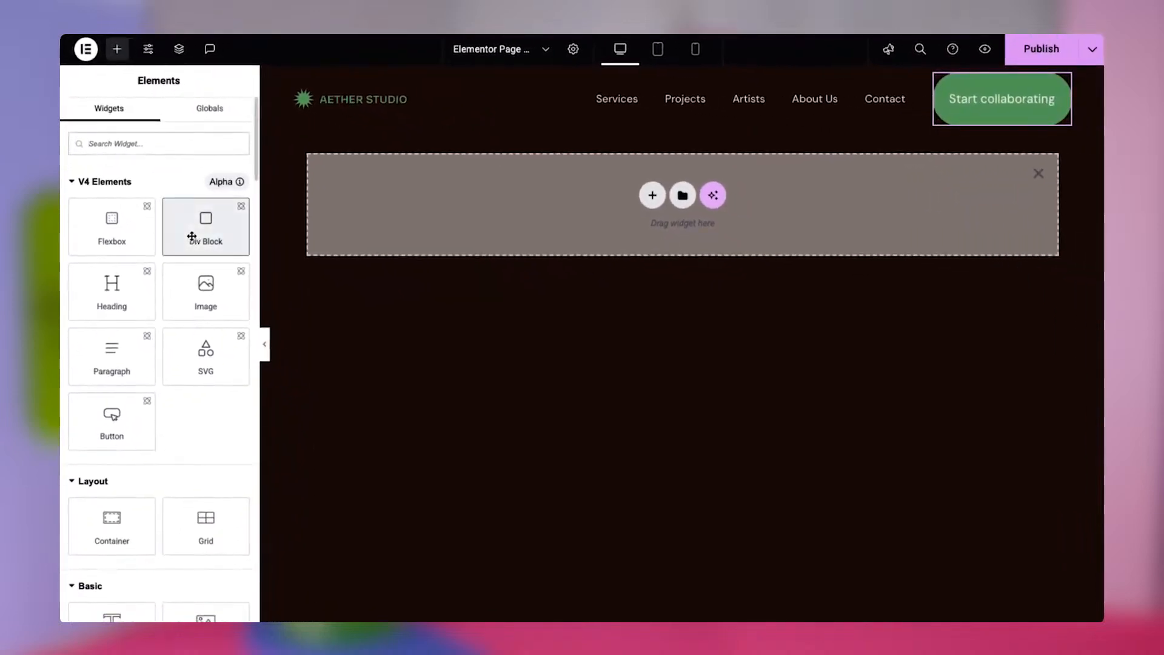
# Step: Add a V4 Div Block to the empty page and insert a V4 Image below the "This is a title" heading
pyautogui.moveTo(192, 236); pyautogui.dragTo(449, 228)
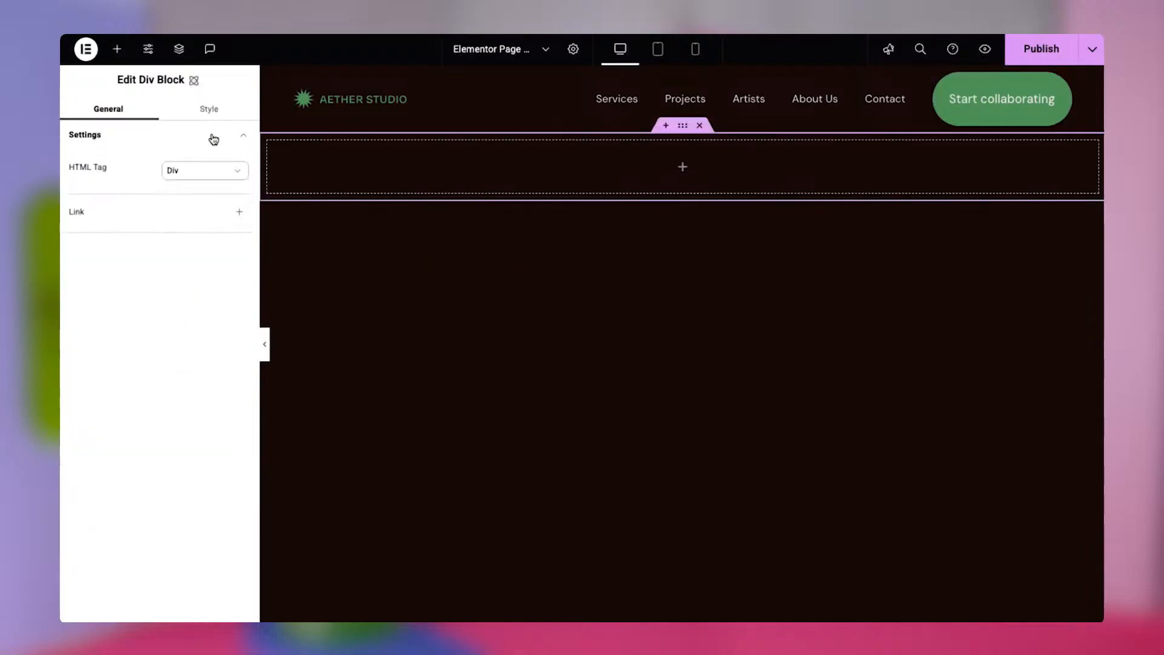
pyautogui.click(212, 109)
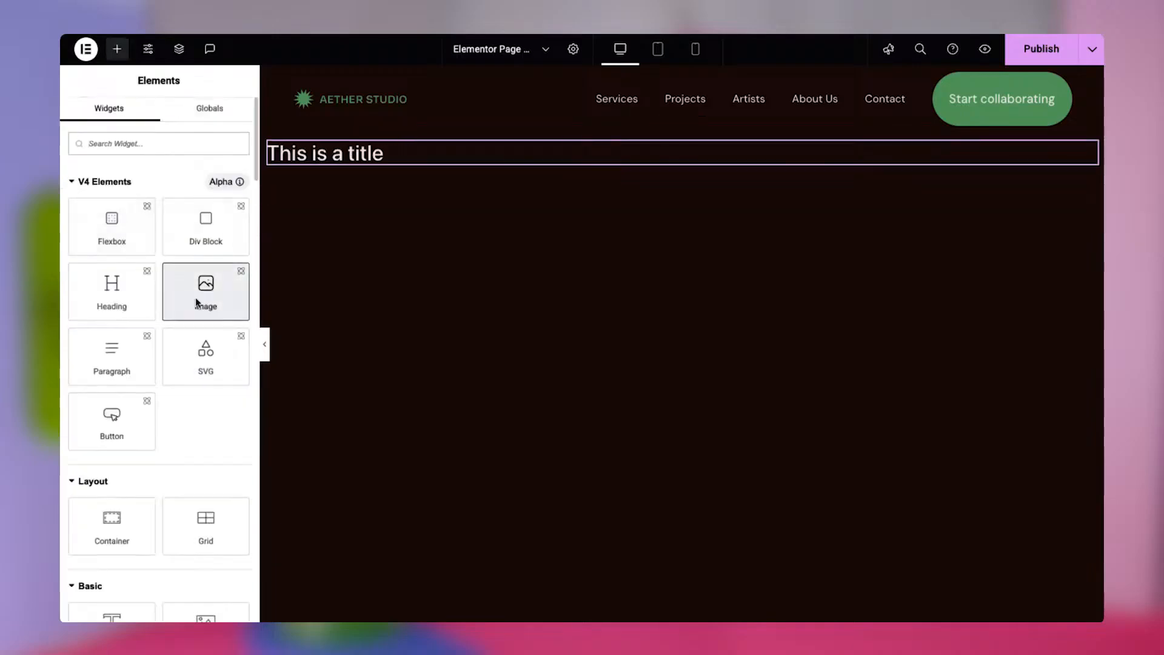
pyautogui.moveTo(196, 302); pyautogui.dragTo(418, 163)
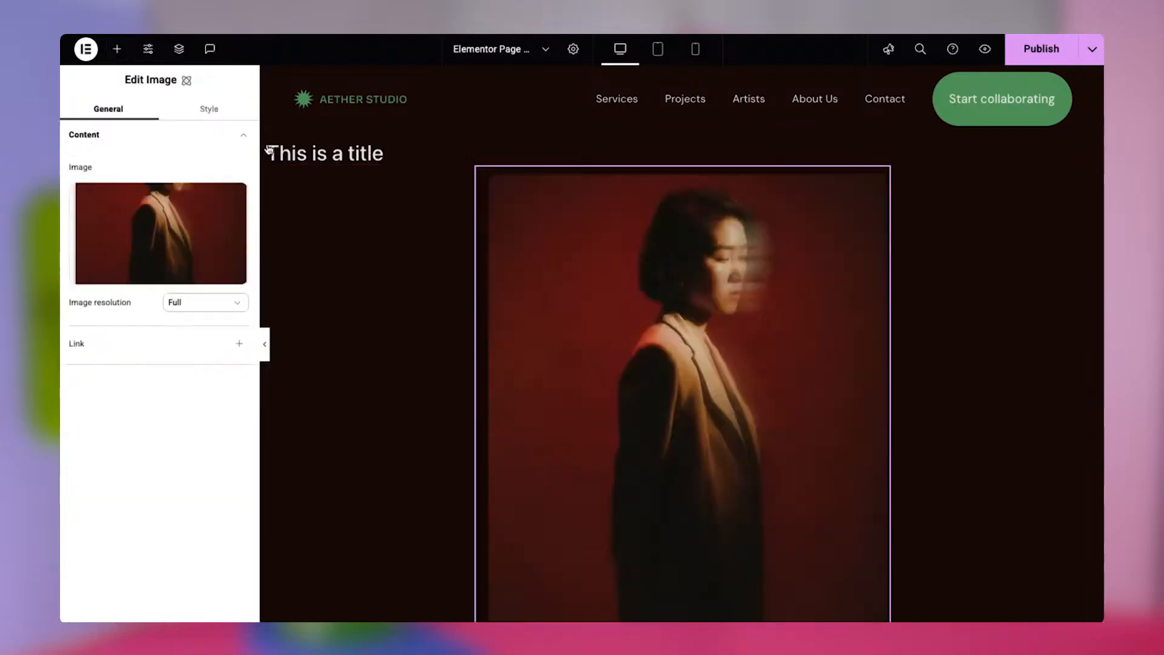
# Step: Examine the layout, flex child and spacing style settings of the portrait image
pyautogui.click(214, 112)
pyautogui.click(201, 209)
pyautogui.scroll(-4, 146, 464)
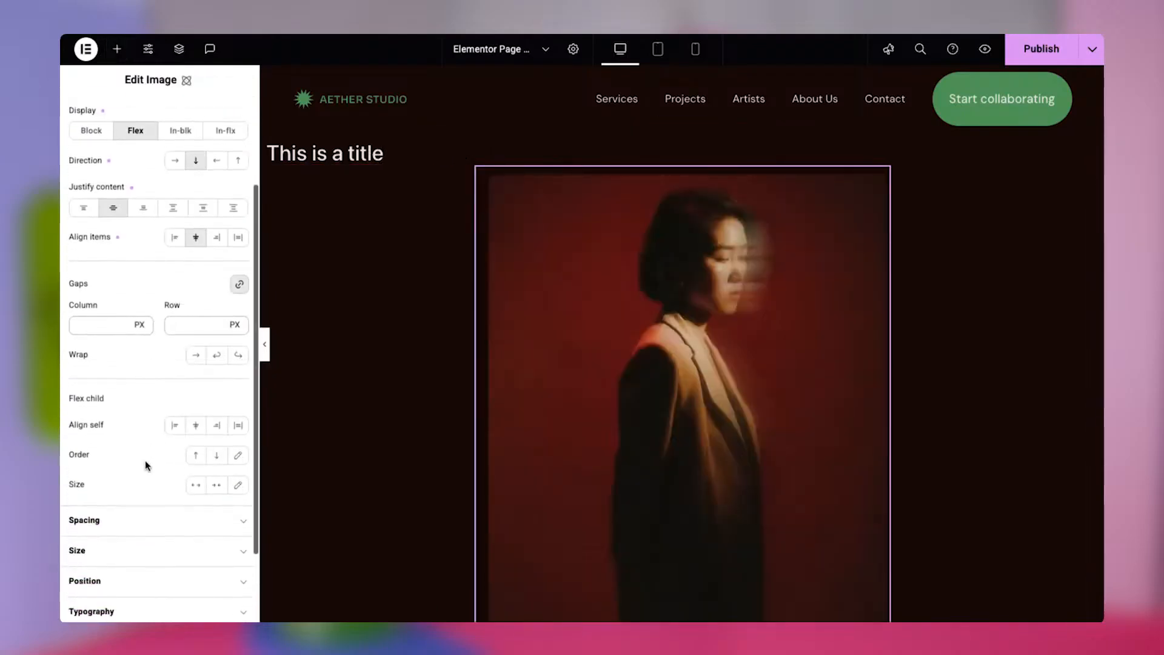
pyautogui.click(152, 438)
pyautogui.scroll(-5, 151, 438)
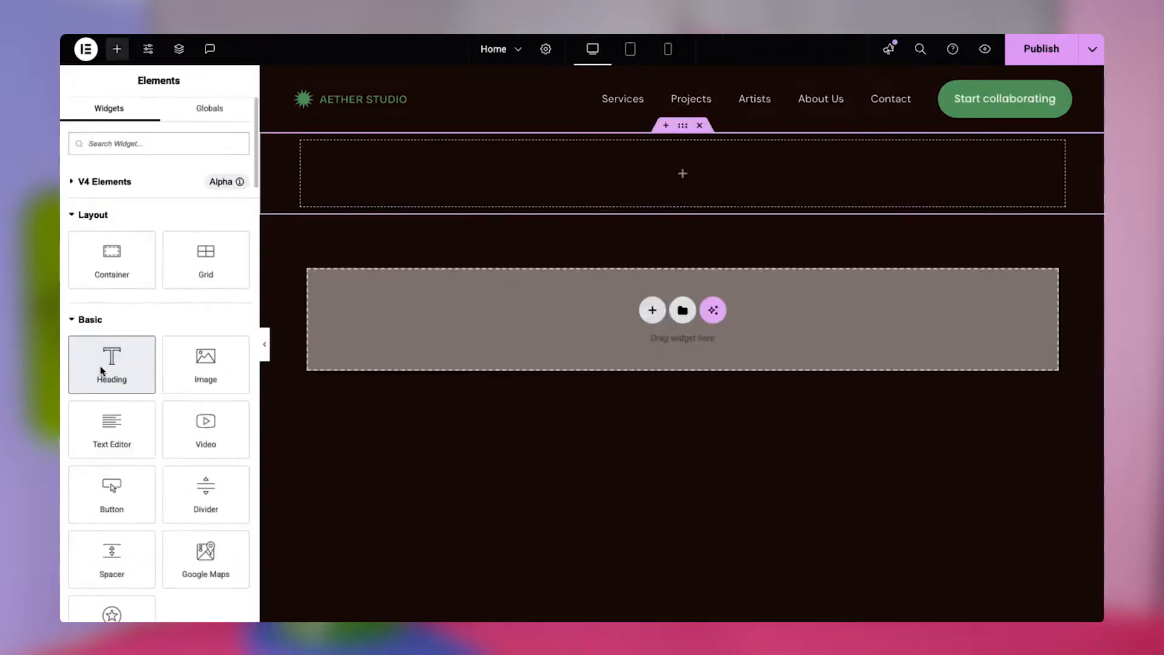
# Step: Add a Basic Heading and a Basic Image widget to the empty container on the Home page, viewing each one's style settings
pyautogui.moveTo(98, 369); pyautogui.dragTo(391, 182)
pyautogui.click(170, 130)
pyautogui.click(117, 49)
pyautogui.moveTo(215, 377); pyautogui.dragTo(352, 187)
pyautogui.click(165, 125)
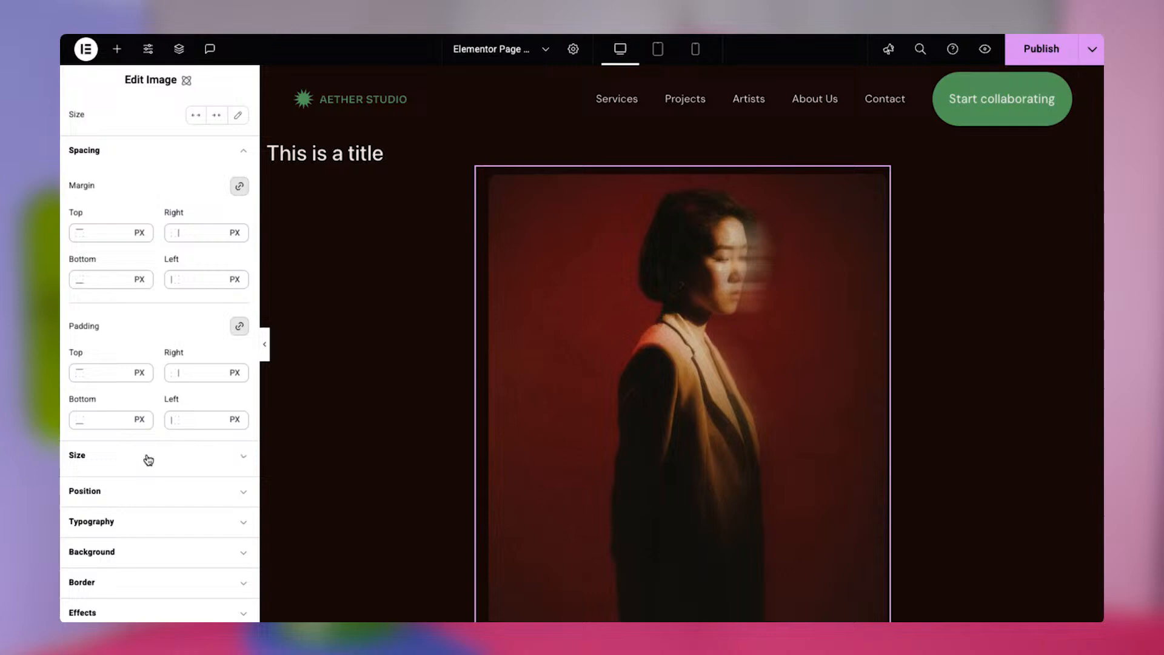
# Step: Examine the V4 image's Size, Position, Typography and Background style settings
pyautogui.click(145, 459)
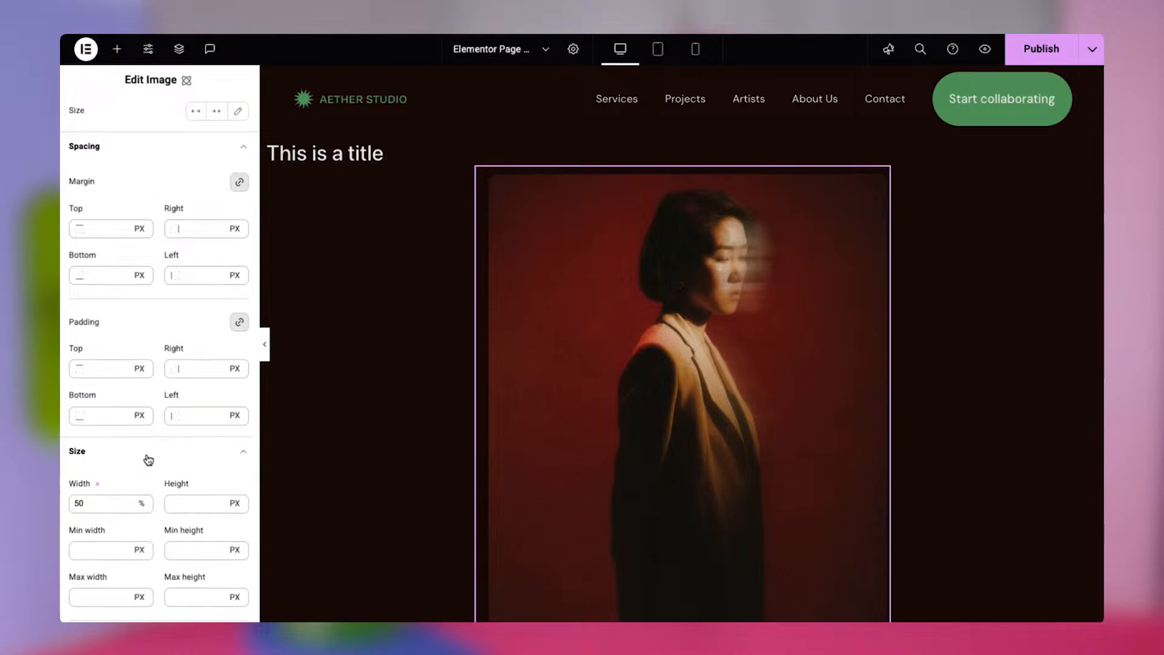
pyautogui.scroll(-3, 148, 459)
pyautogui.click(144, 488)
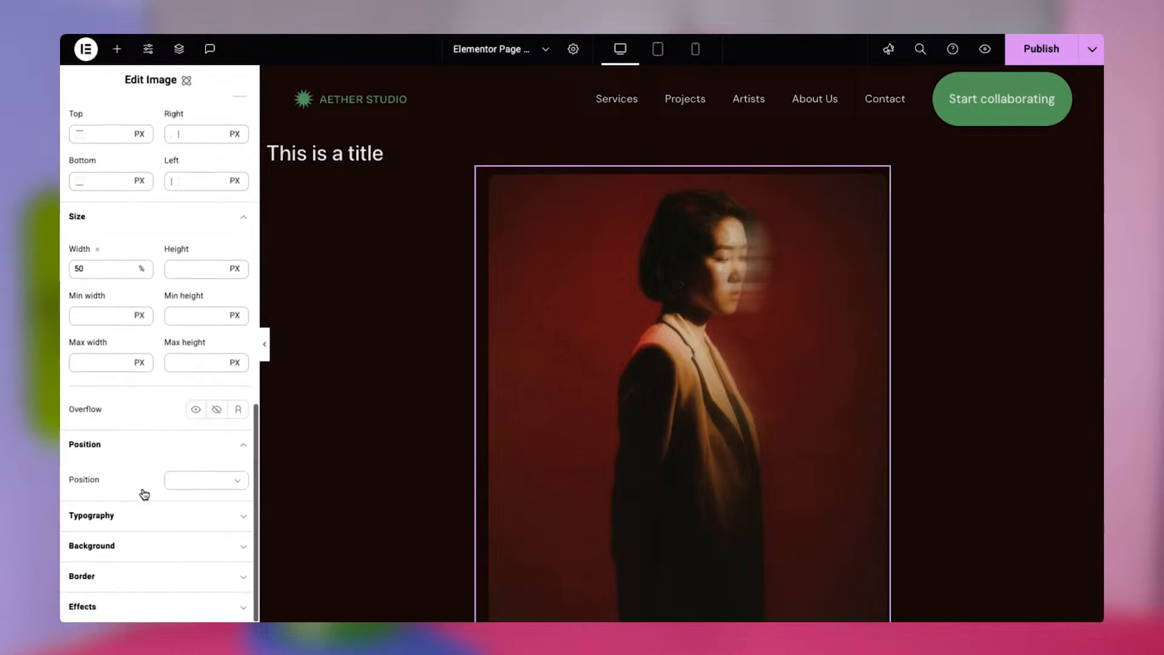
pyautogui.click(143, 519)
pyautogui.scroll(-3, 143, 522)
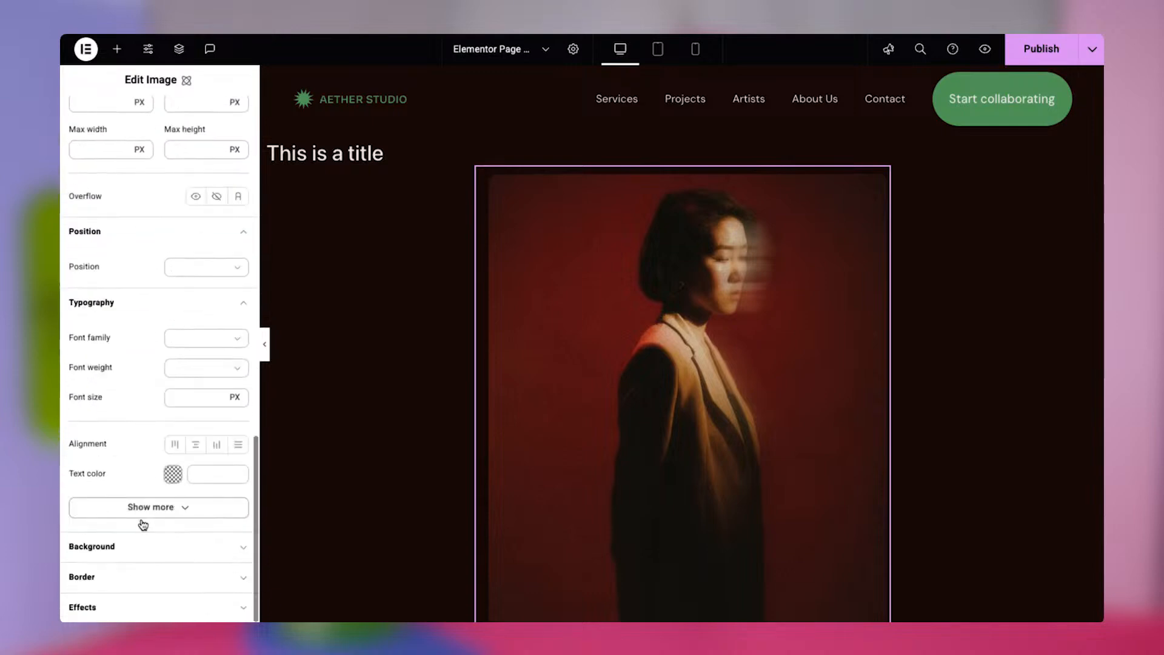
pyautogui.click(137, 553)
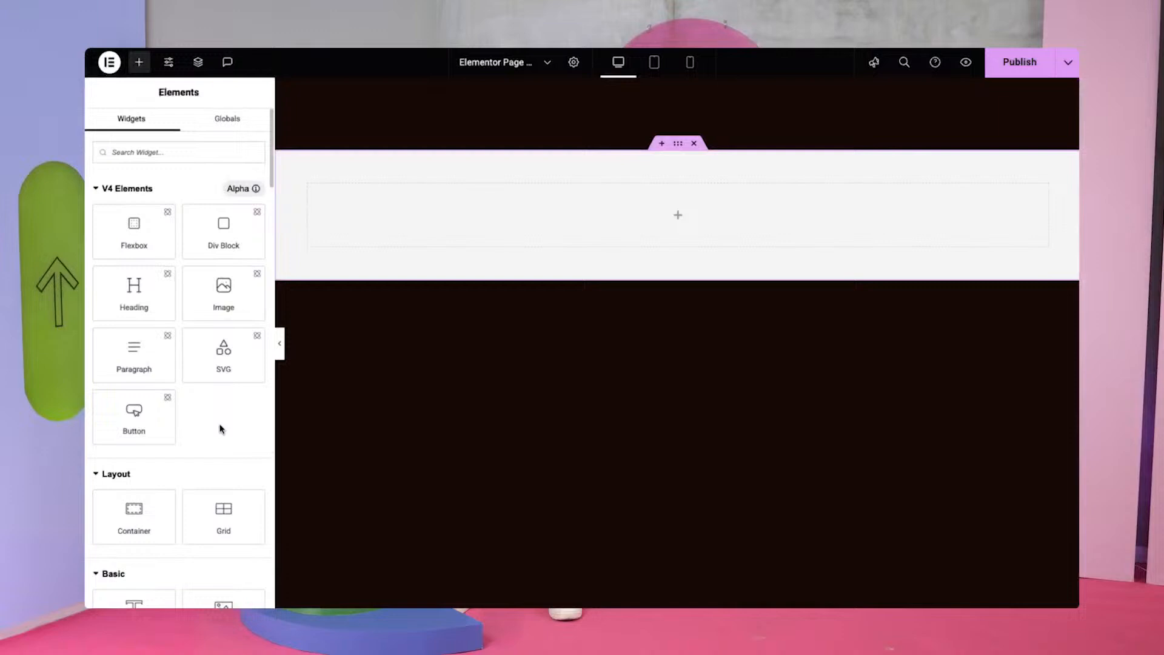
# Step: Add a V4 Heading to the light container and create the class list-title on the "[04] Advertisements" heading
pyautogui.moveTo(147, 303); pyautogui.dragTo(465, 213)
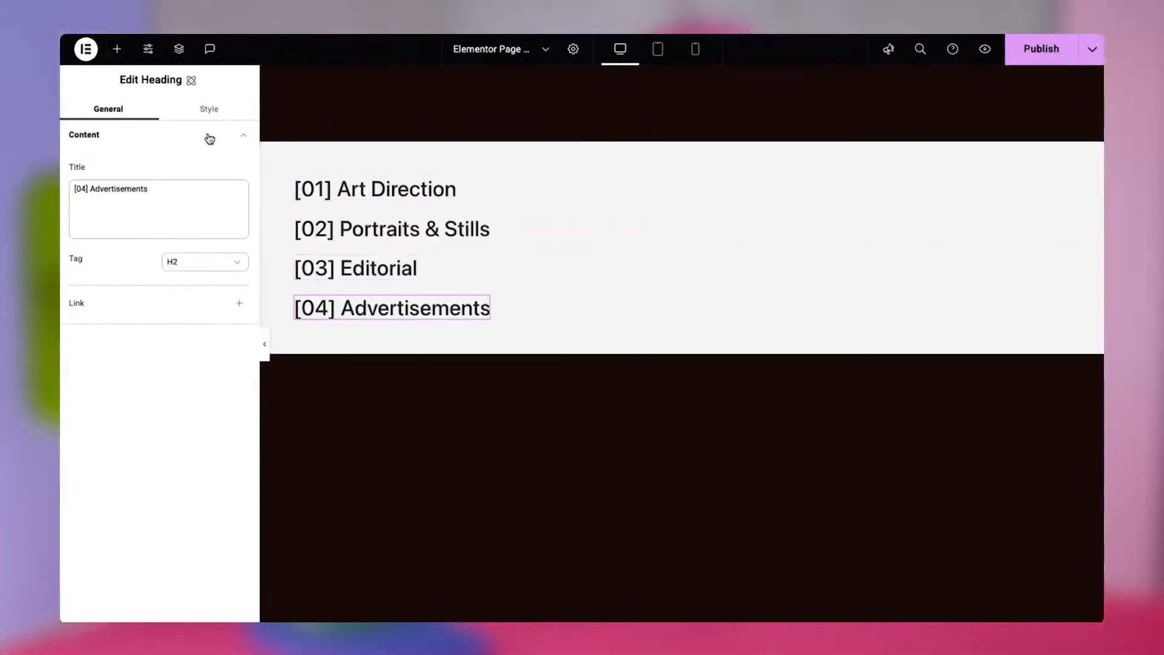
pyautogui.click(204, 109)
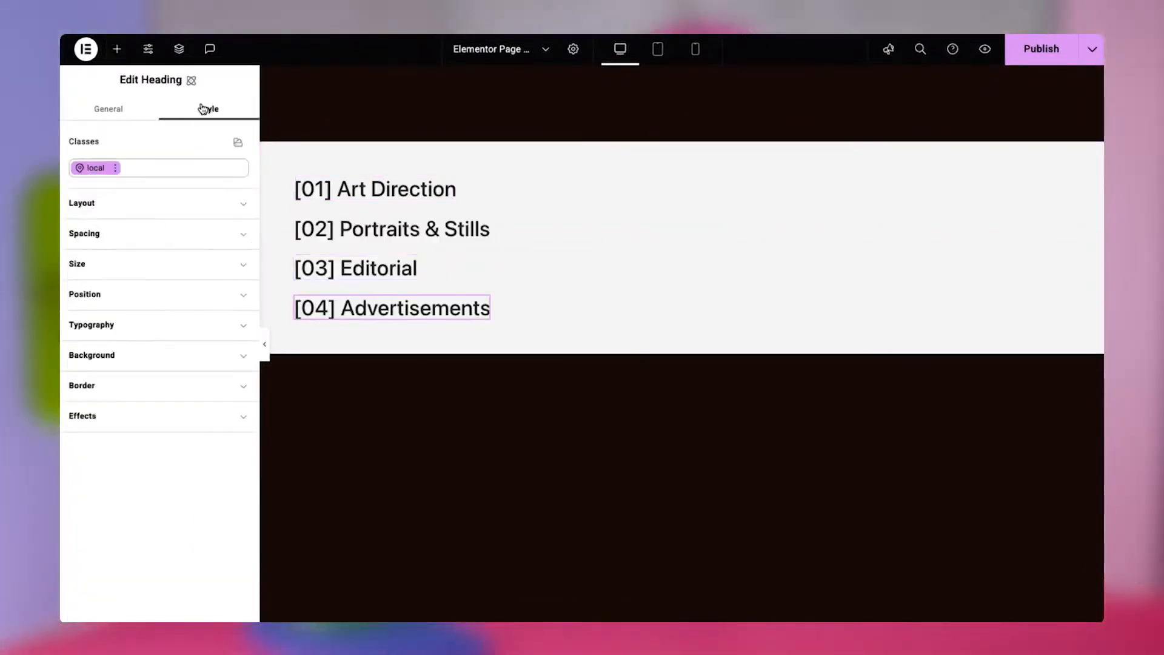
pyautogui.click(159, 167)
pyautogui.write('list-title')
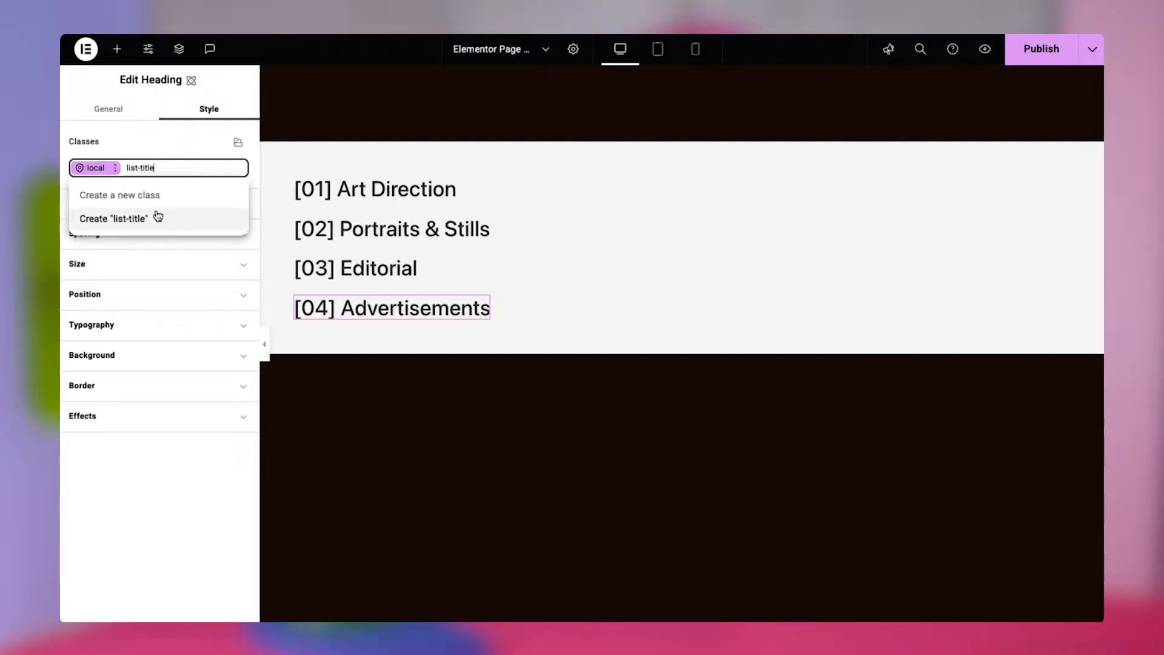
pyautogui.click(158, 217)
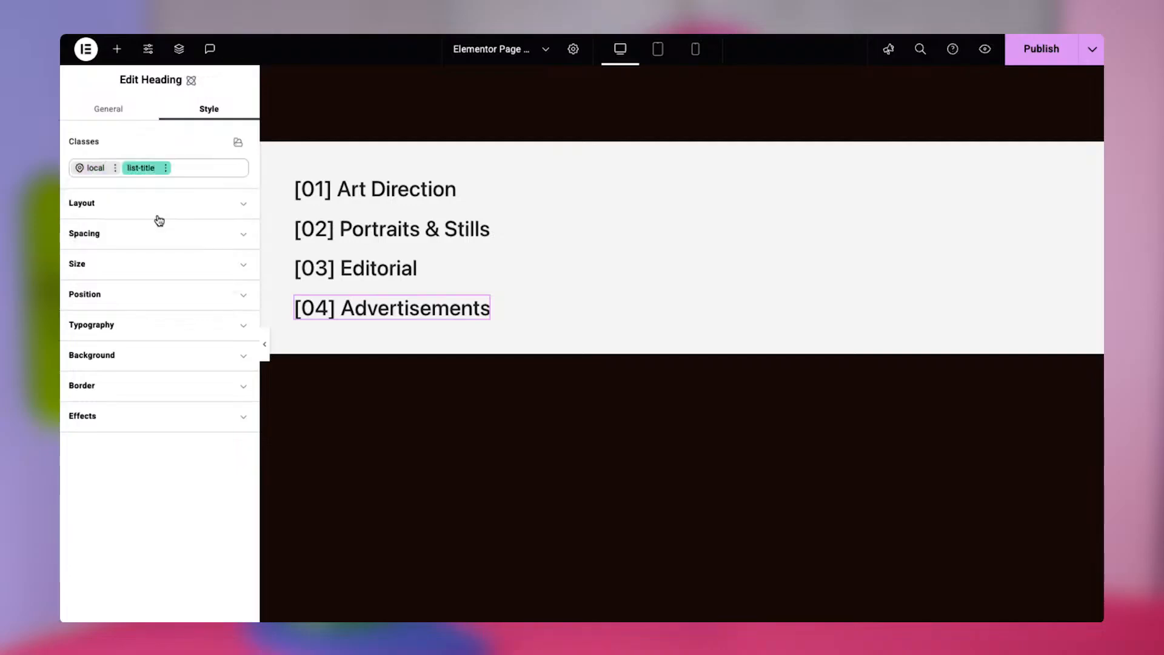
# Step: Set the list-title class's typography to the Sora font, weight 400 - Normal and size 90 px
pyautogui.click(177, 328)
pyautogui.click(194, 361)
pyautogui.write('Sor')
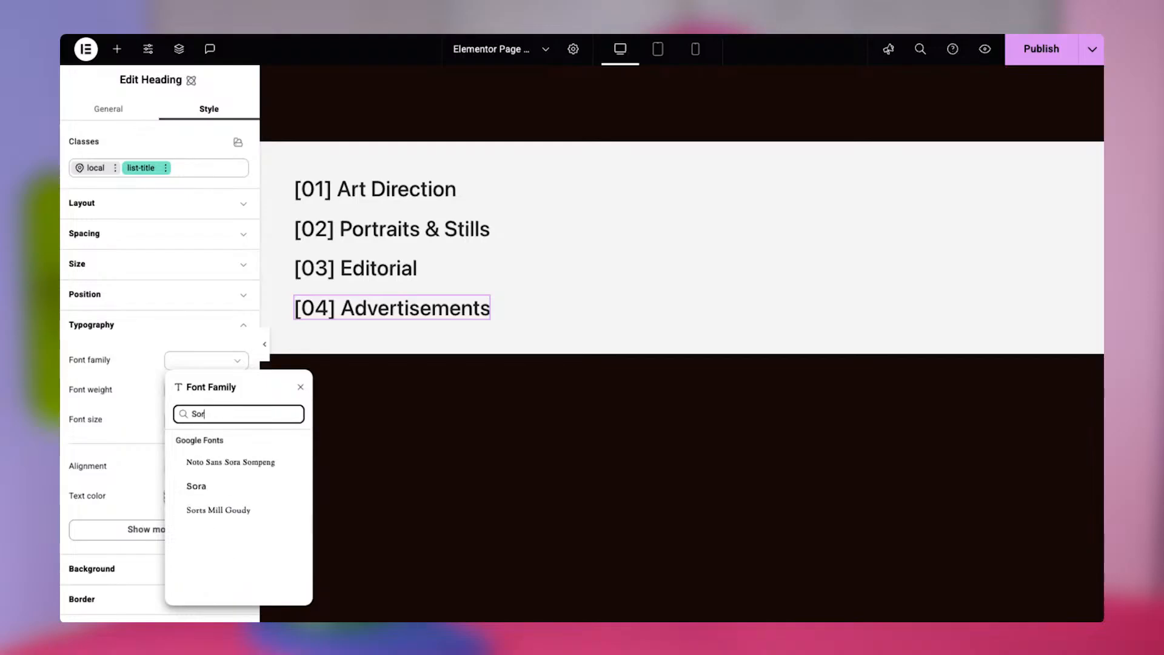
pyautogui.write('a')
pyautogui.click(206, 487)
pyautogui.click(212, 389)
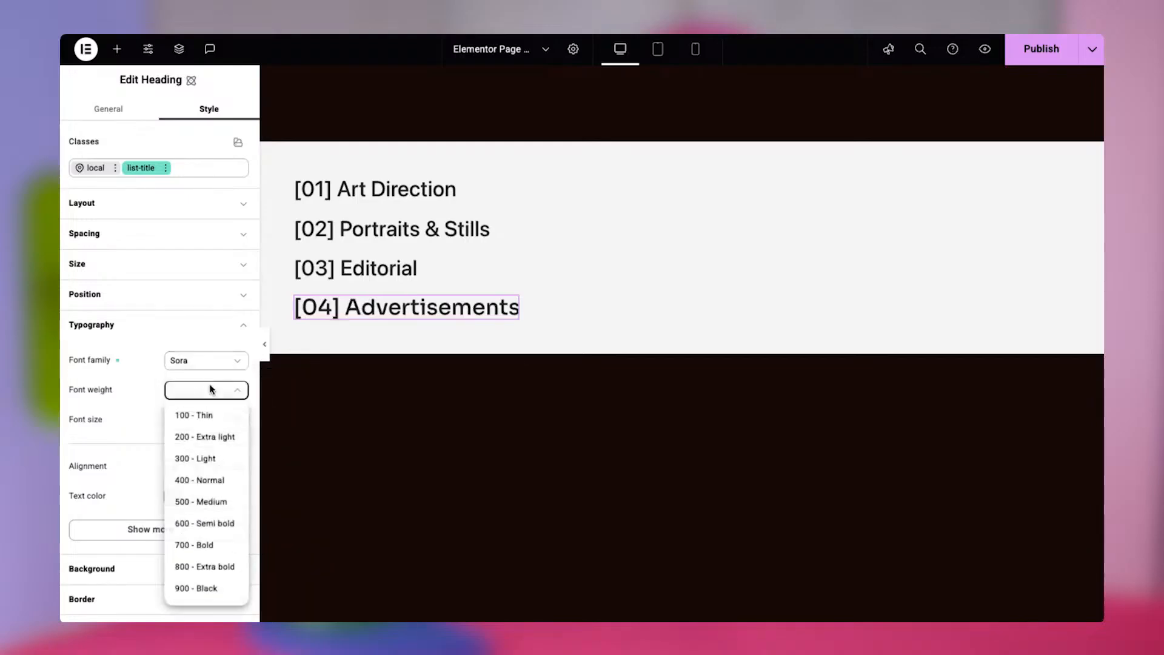
pyautogui.click(216, 479)
pyautogui.click(191, 419)
pyautogui.write('90')
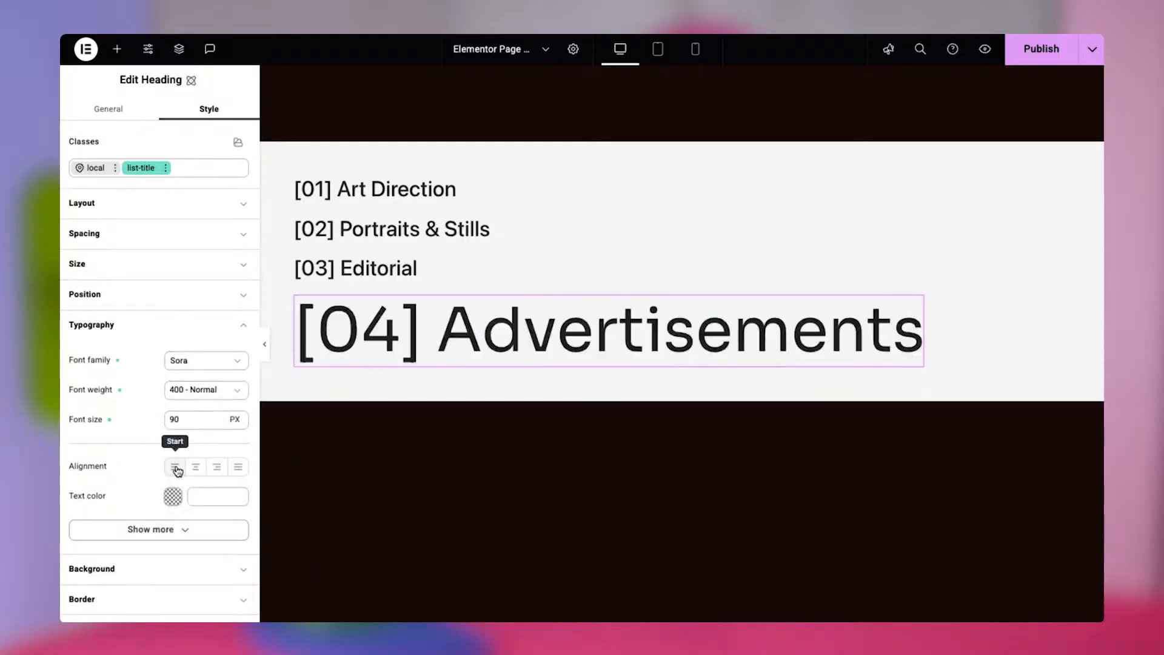
# Step: Align the list-title text to Start, with a line height of 90% and letter spacing of 0 px
pyautogui.scroll(-4, 170, 543)
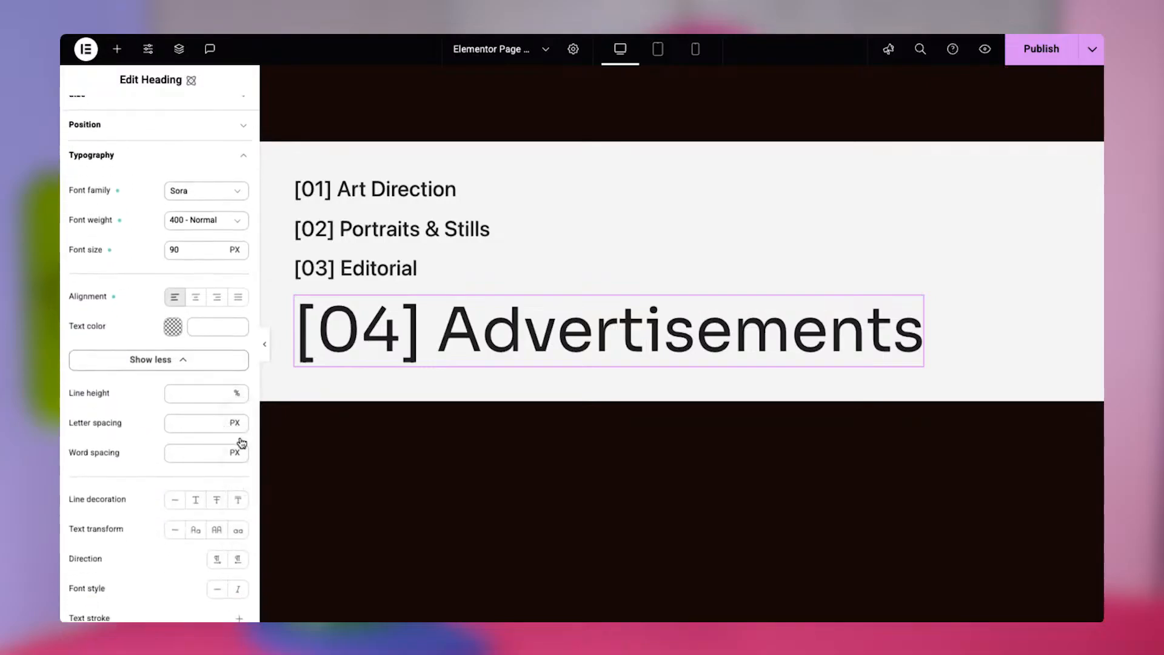
pyautogui.write('90')
pyautogui.write('0')
# Step: Unlink the list-title class's margins and set the top and bottom margins to 10 px each
pyautogui.scroll(4, 130, 190)
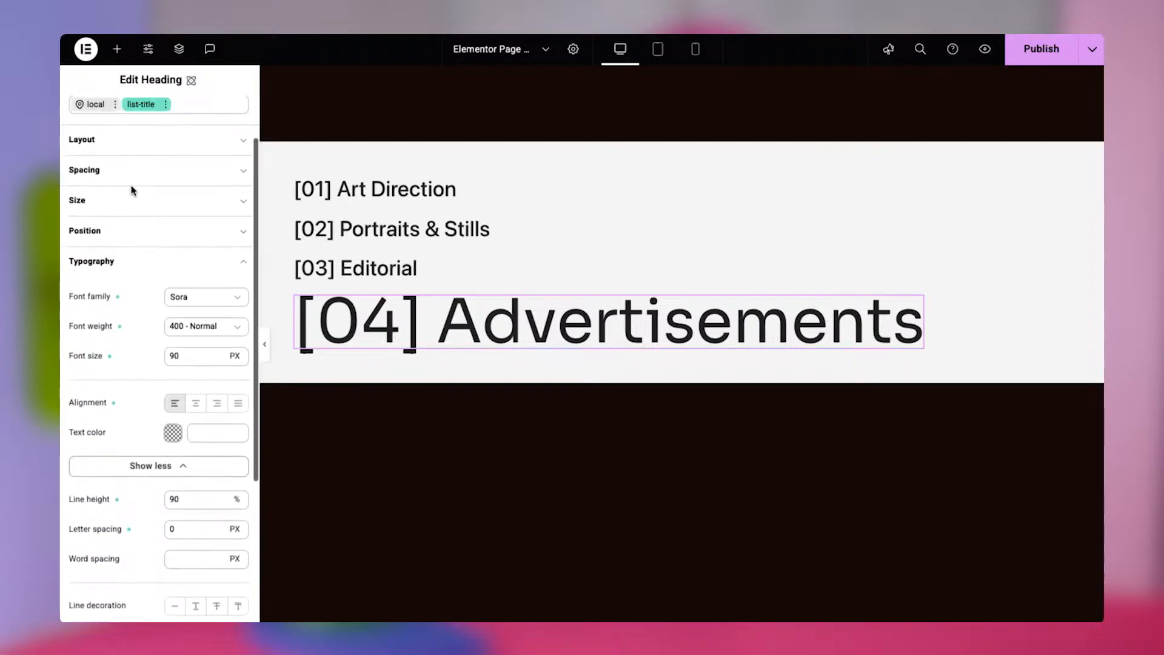
pyautogui.click(129, 241)
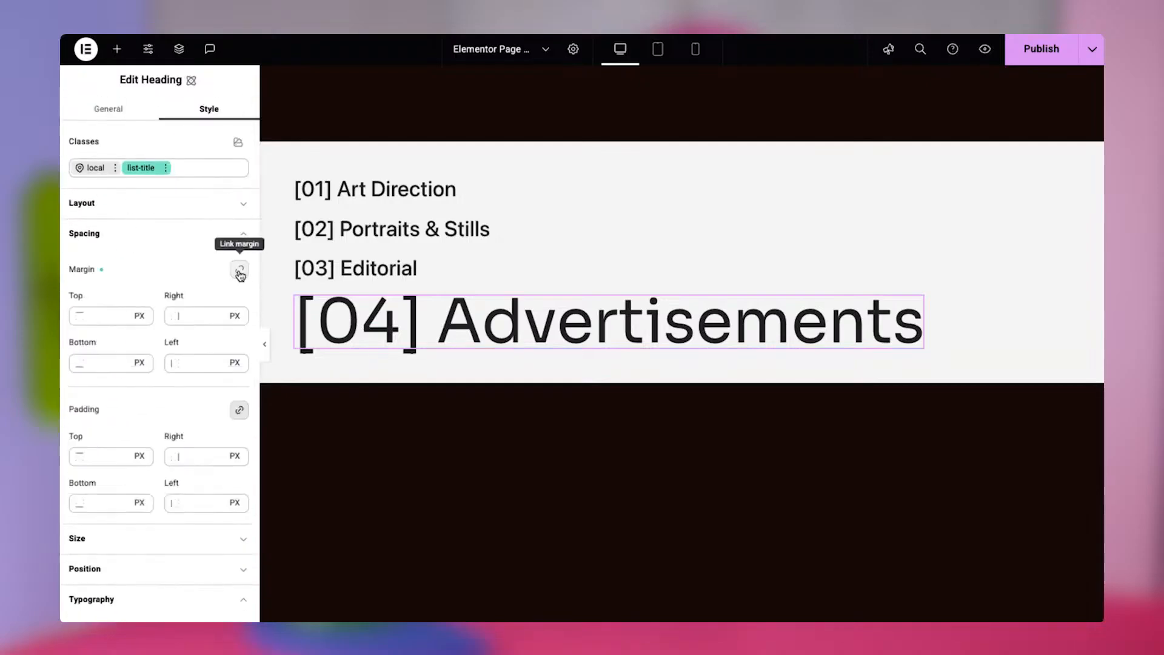
pyautogui.write('10')
pyautogui.write('1')
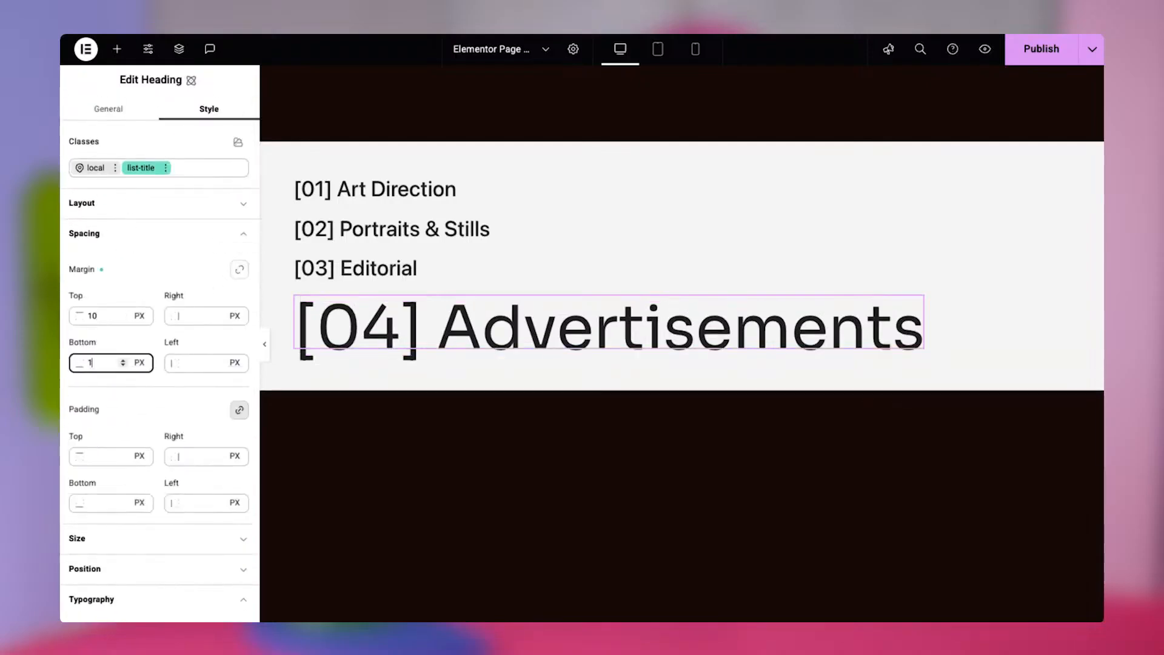
pyautogui.write('0')
# Step: Apply the existing list-title class to the "[03] Editorial" heading
pyautogui.click(365, 273)
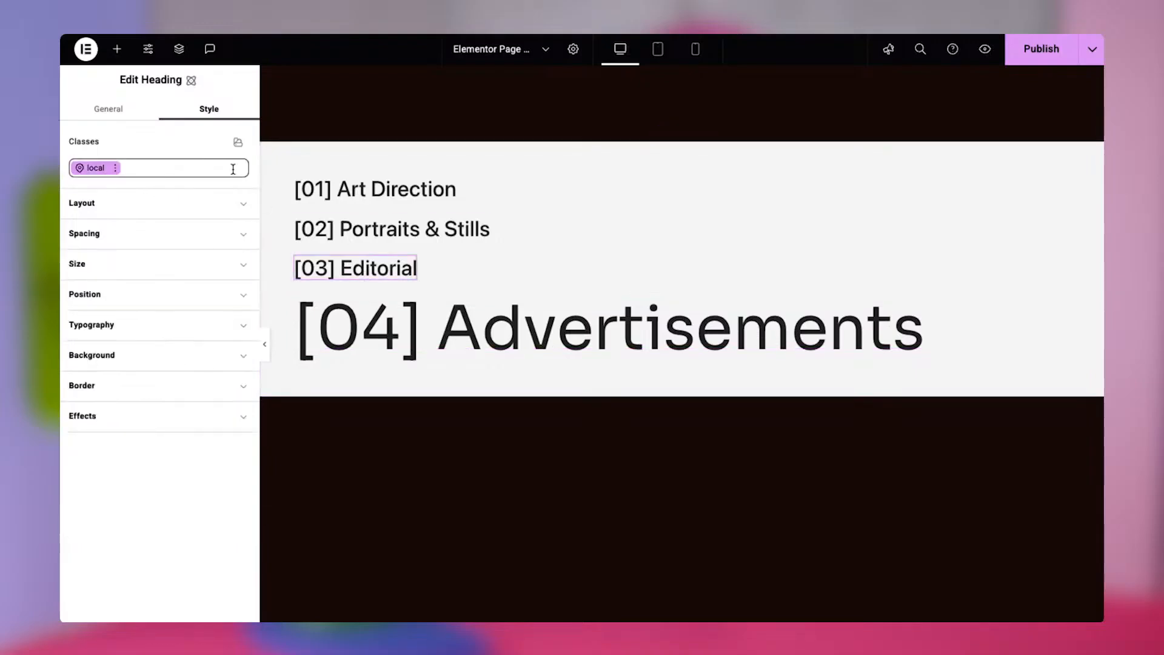
pyautogui.click(206, 168)
pyautogui.write('list')
pyautogui.click(159, 267)
# Step: Apply the existing list-title class to the "[02] Portraits & Stills" heading
pyautogui.click(391, 229)
pyautogui.click(173, 168)
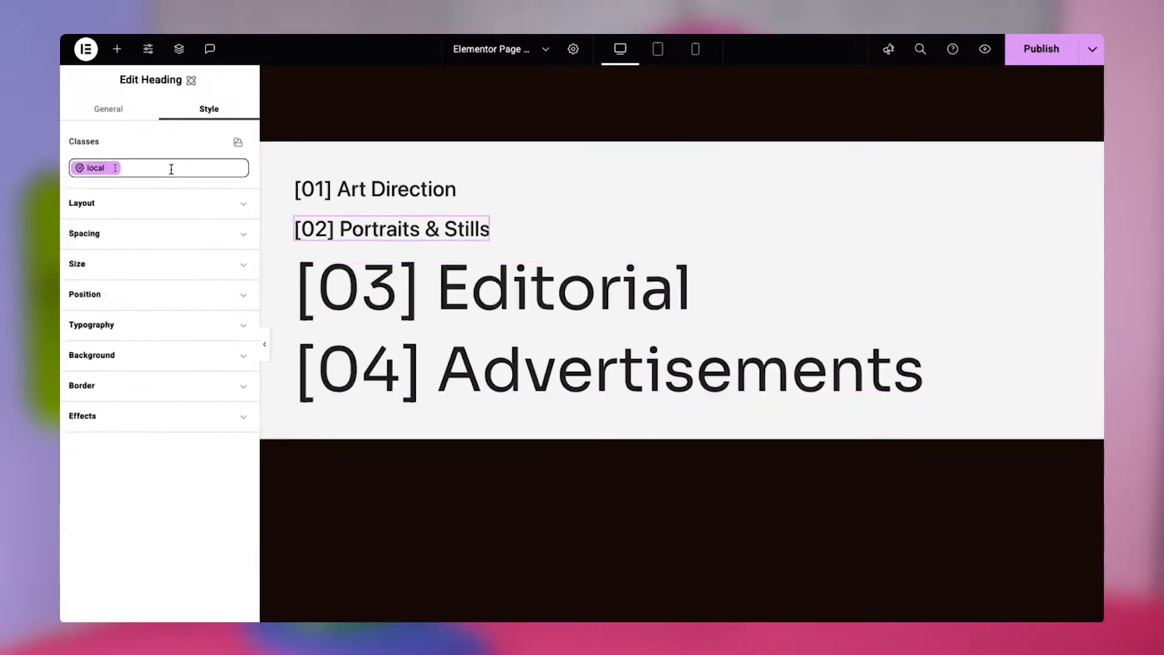
pyautogui.write('list')
pyautogui.click(159, 266)
# Step: Apply the existing list-title class to the "[01] Art Direction" heading
pyautogui.click(377, 190)
pyautogui.click(175, 168)
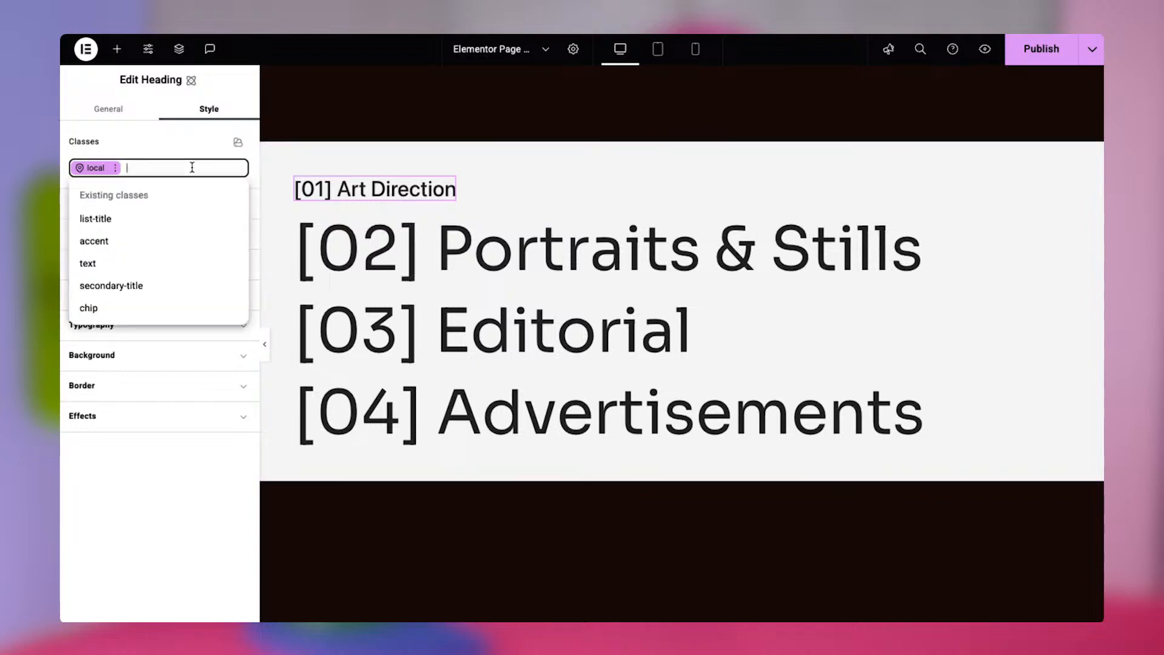
pyautogui.write('list')
pyautogui.click(159, 267)
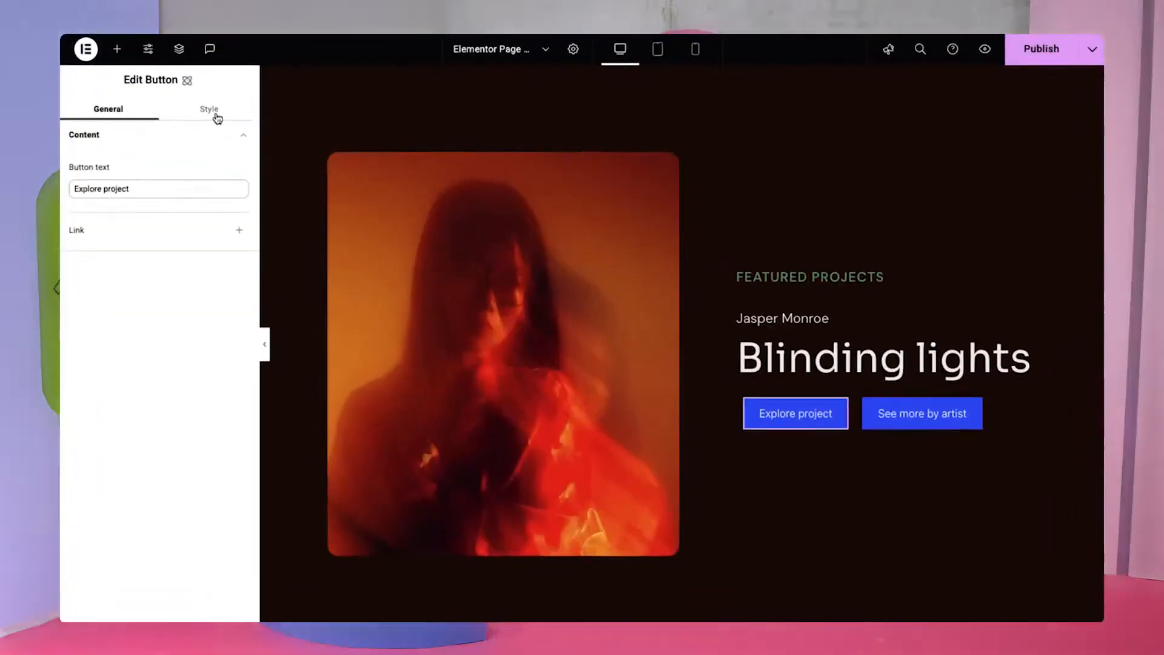
# Step: Create a class named button on the "Explore project" button
pyautogui.click(216, 113)
pyautogui.write('button')
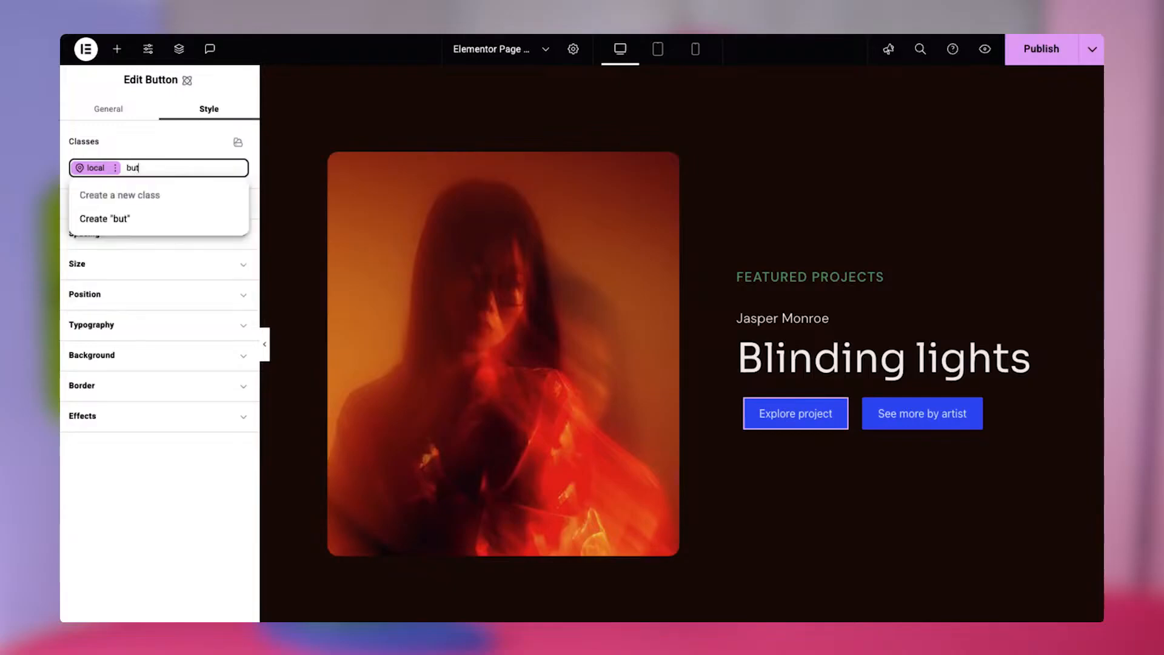
pyautogui.press('Return')
# Step: Give the button class a #4AA367 background color and a 50 px border radius, and open the individual corner values
pyautogui.click(173, 421)
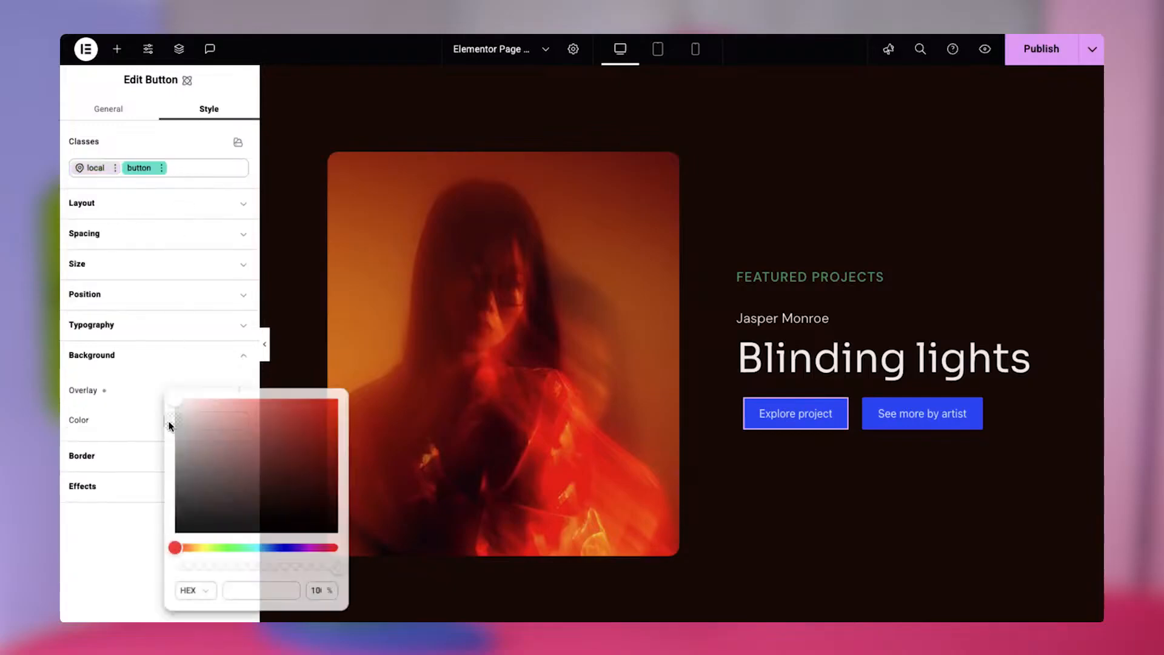
pyautogui.write('#4AA367')
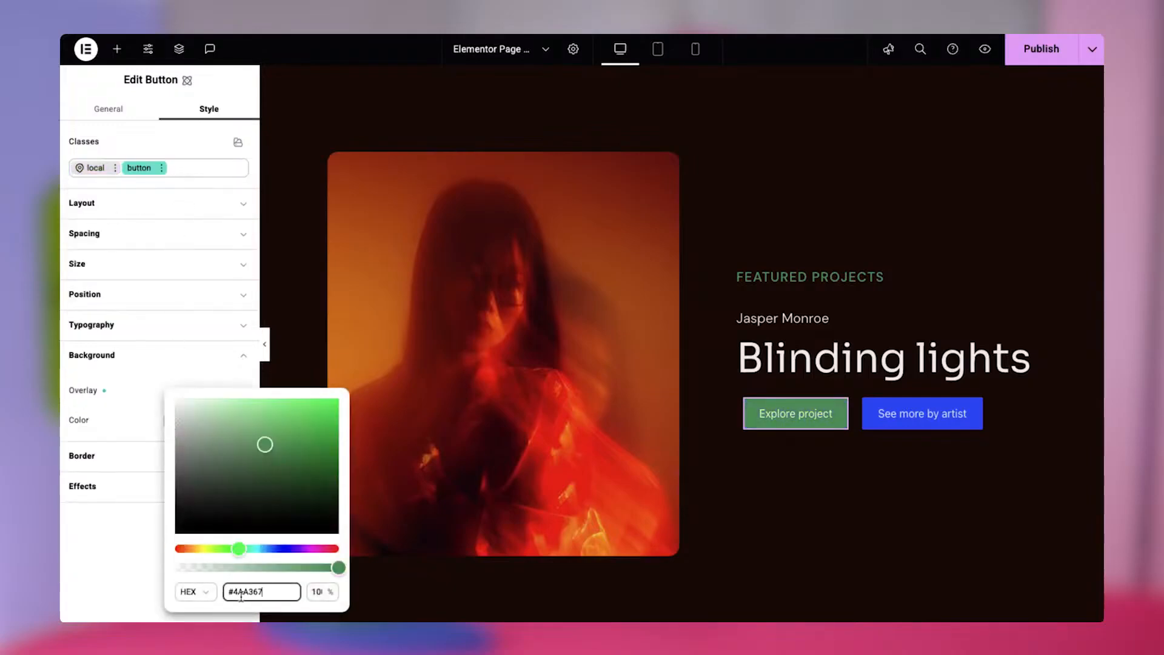
pyautogui.click(129, 464)
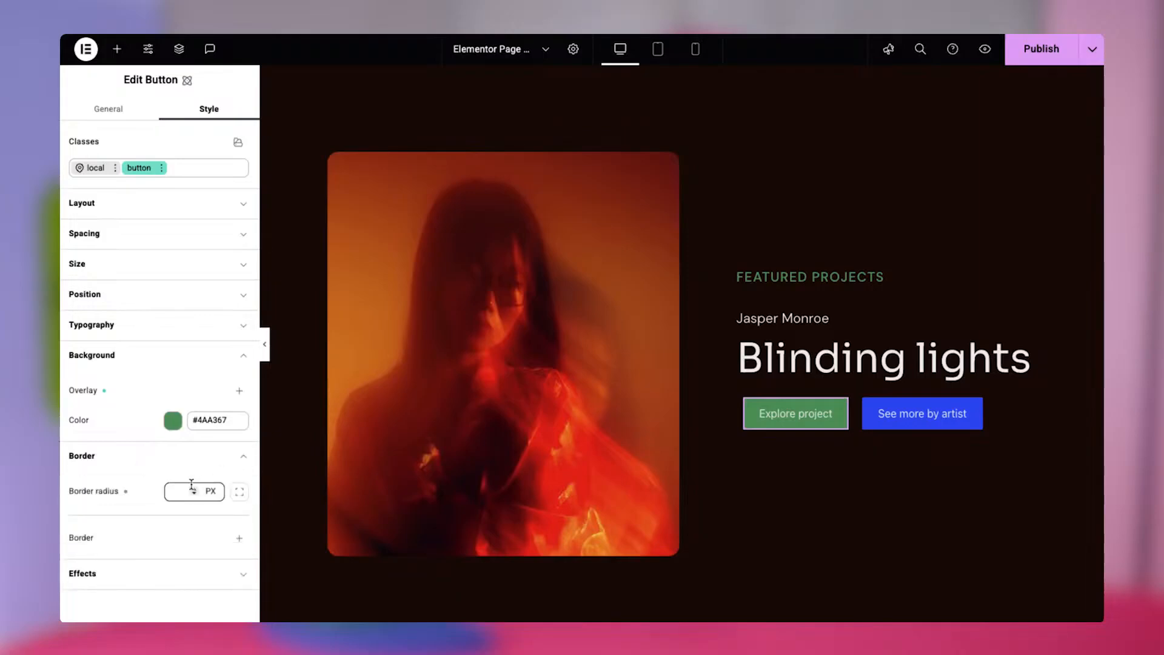
pyautogui.write('50')
pyautogui.click(240, 492)
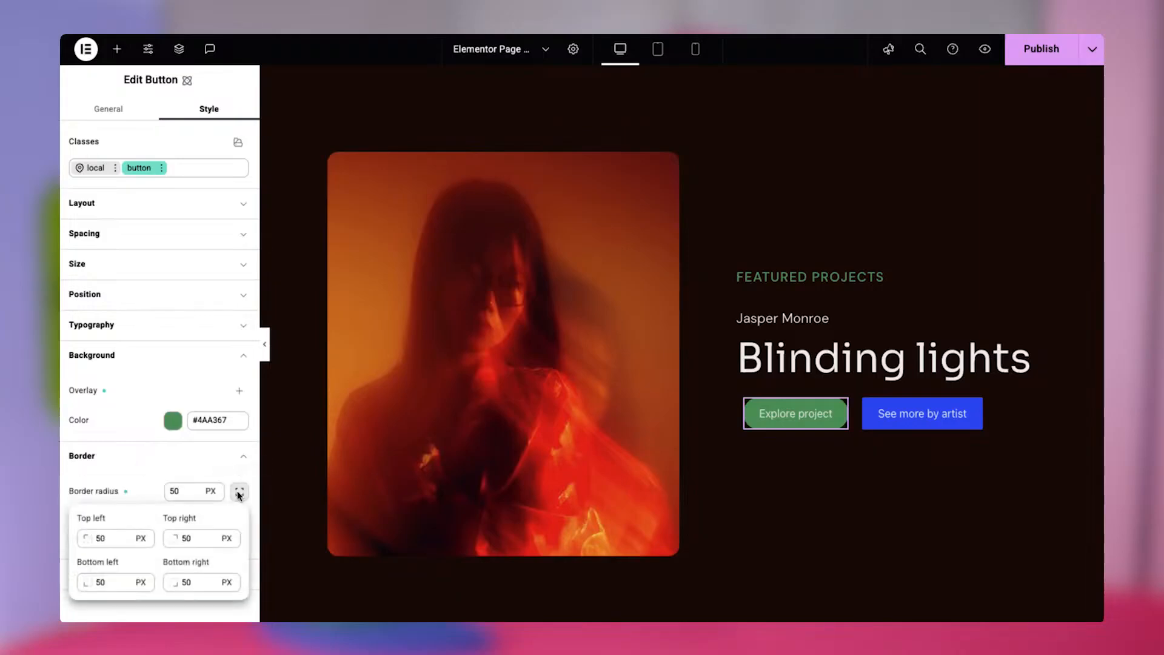
# Step: Add a 1 px border in color #4AA367 to the button class
pyautogui.click(125, 483)
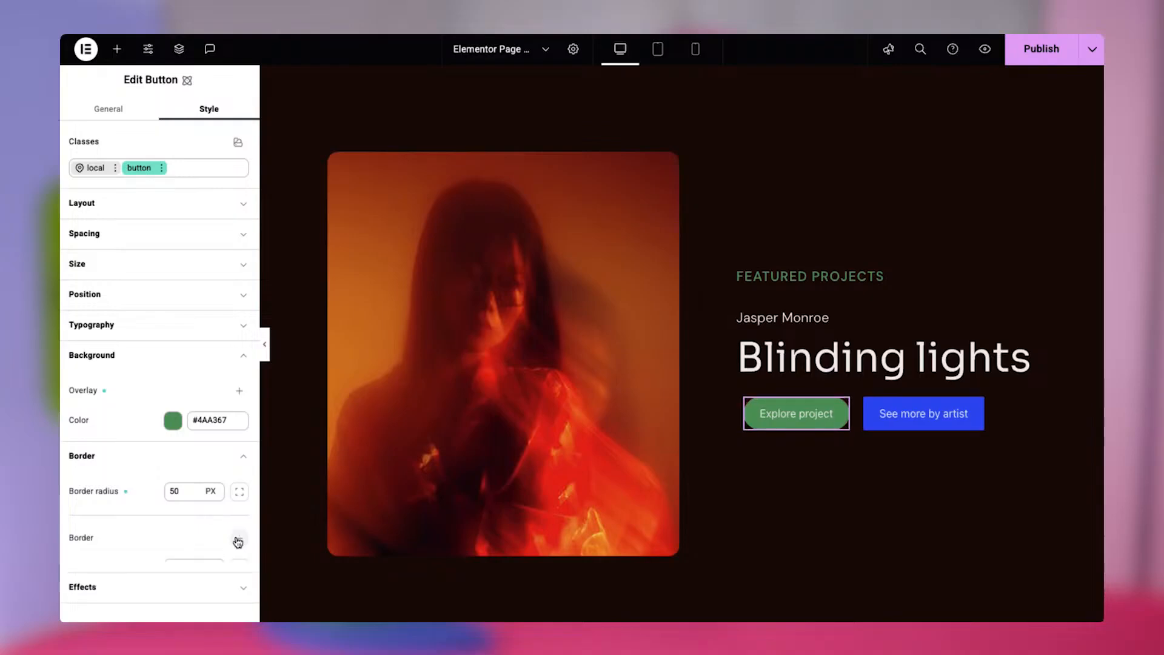
pyautogui.click(171, 597)
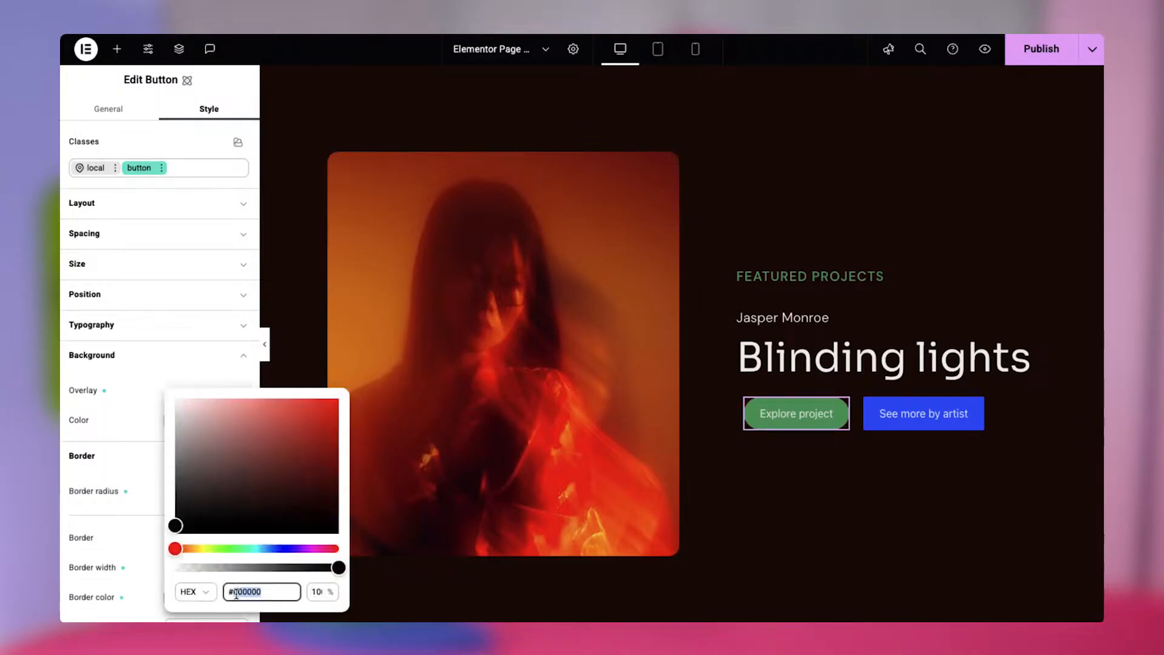
pyautogui.write('#4AA367')
pyautogui.click(118, 596)
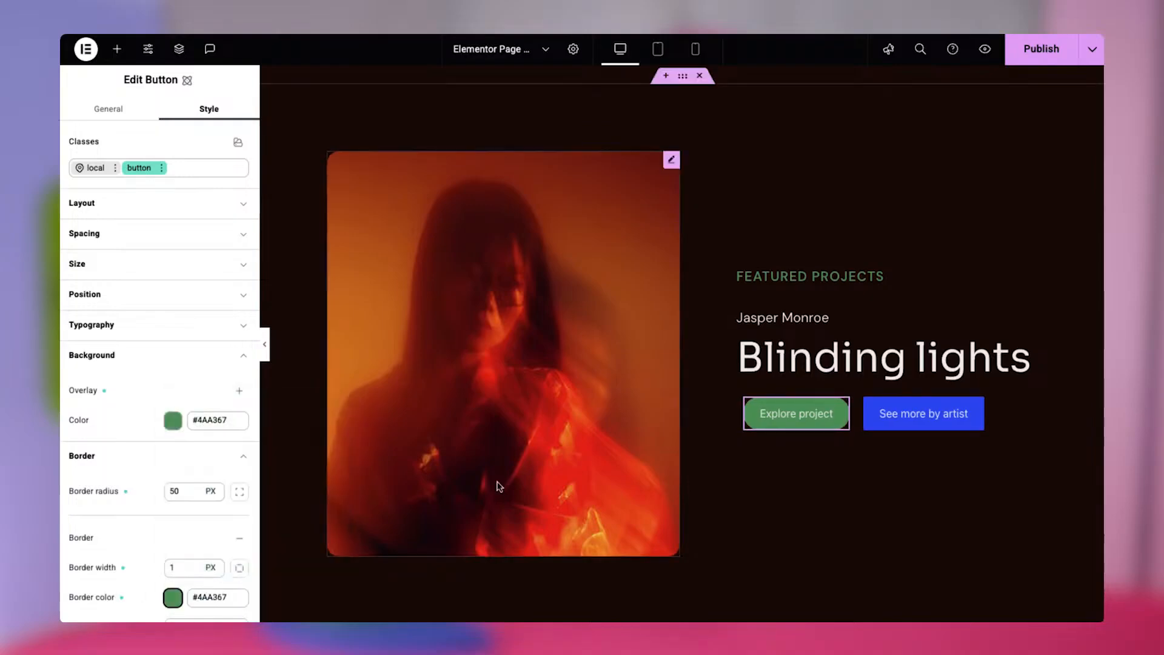
# Step: Apply the existing button class to the "See more by artist" button
pyautogui.click(880, 416)
pyautogui.click(166, 167)
pyautogui.write('button')
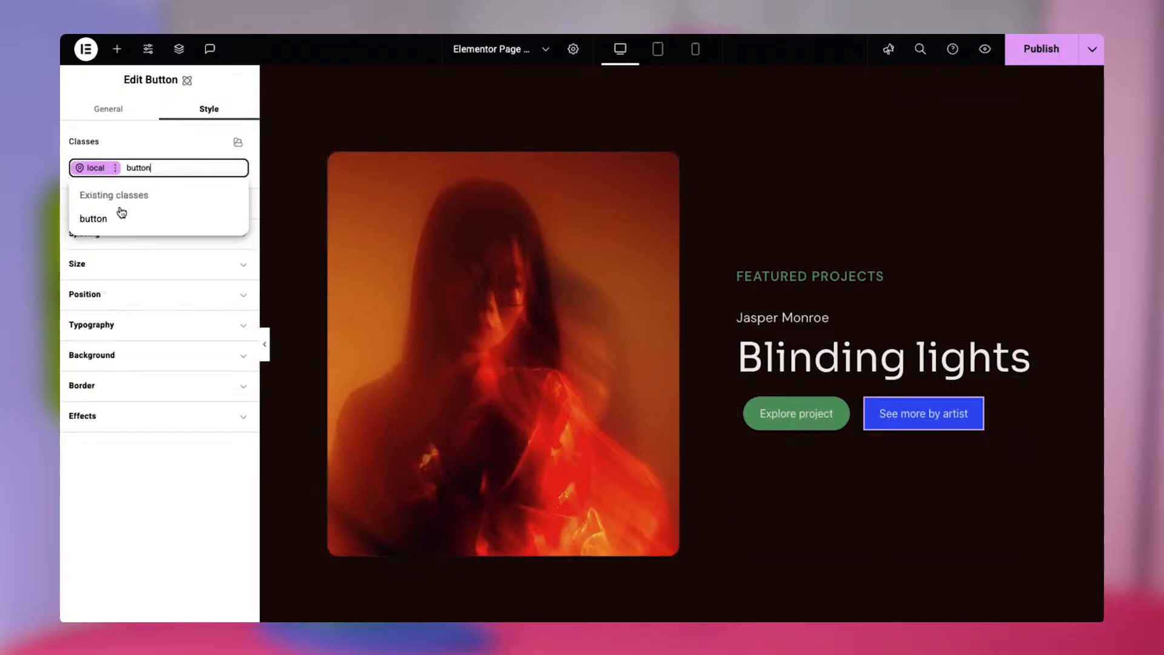
pyautogui.click(121, 215)
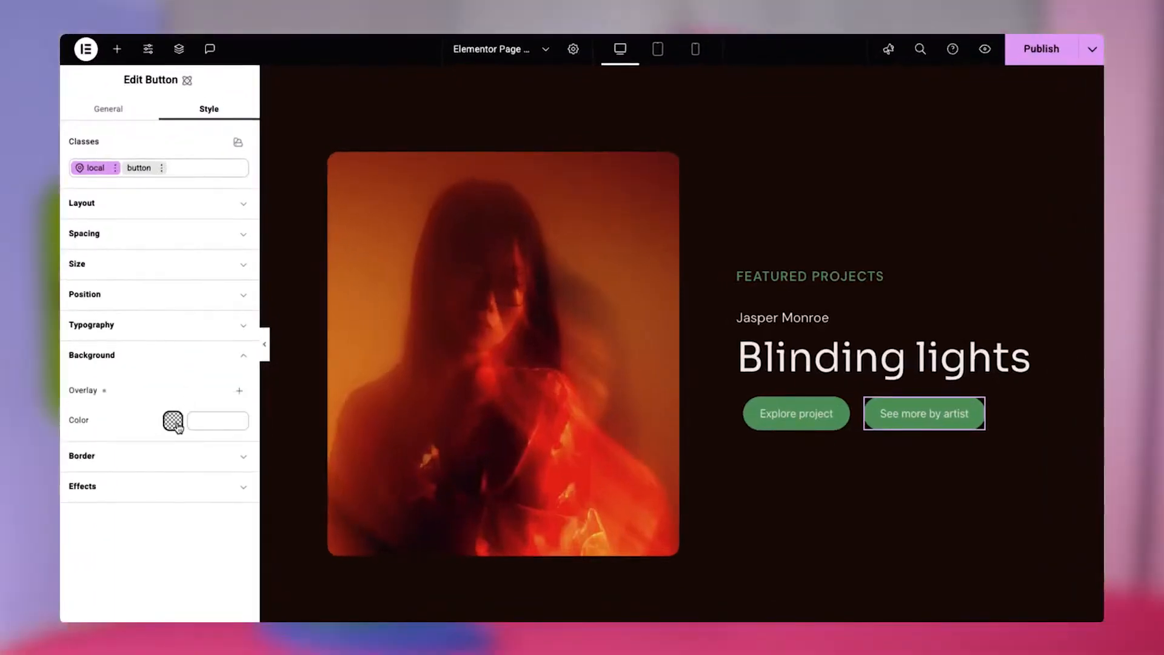
# Step: Override the "See more by artist" button's background color locally with #2A1007
pyautogui.click(173, 420)
pyautogui.write('#2A1007')
pyautogui.click(99, 557)
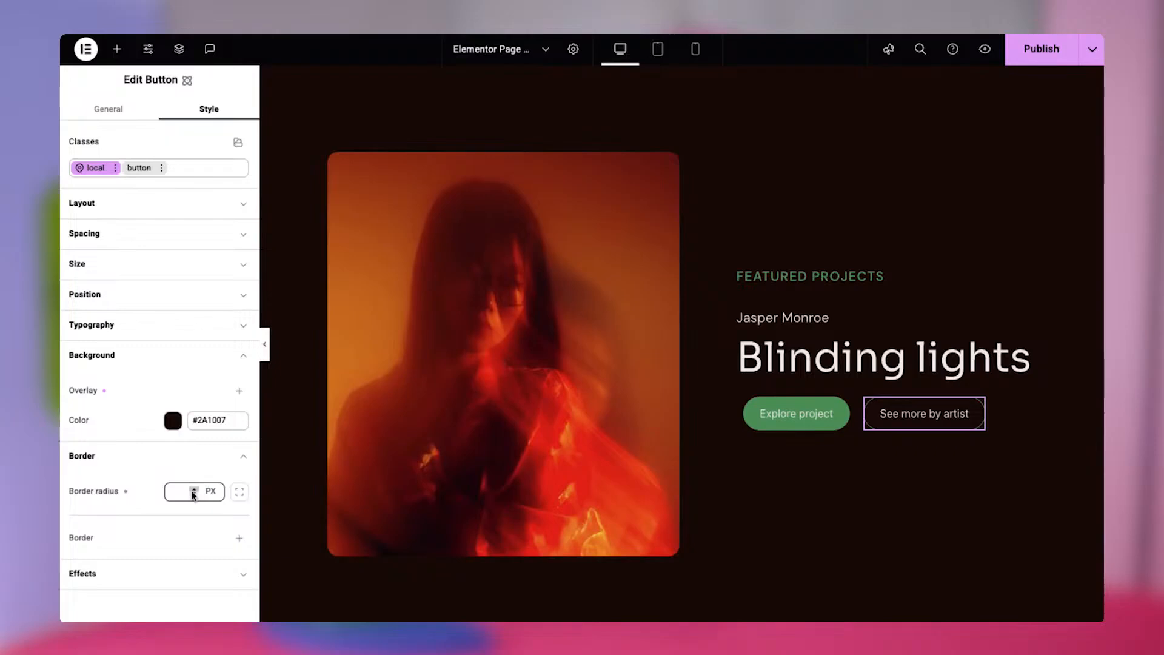
# Step: Give the "See more by artist" button a local 1 px solid border in color #f0f0f0
pyautogui.scroll(-2, 162, 597)
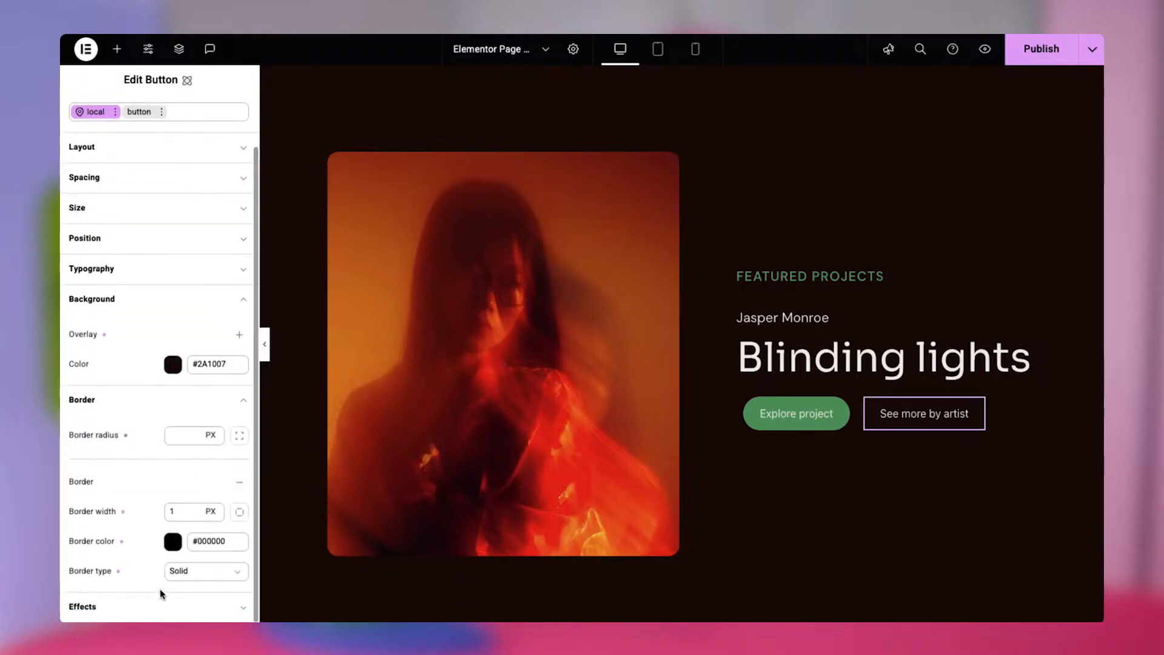
pyautogui.click(173, 542)
pyautogui.click(231, 592)
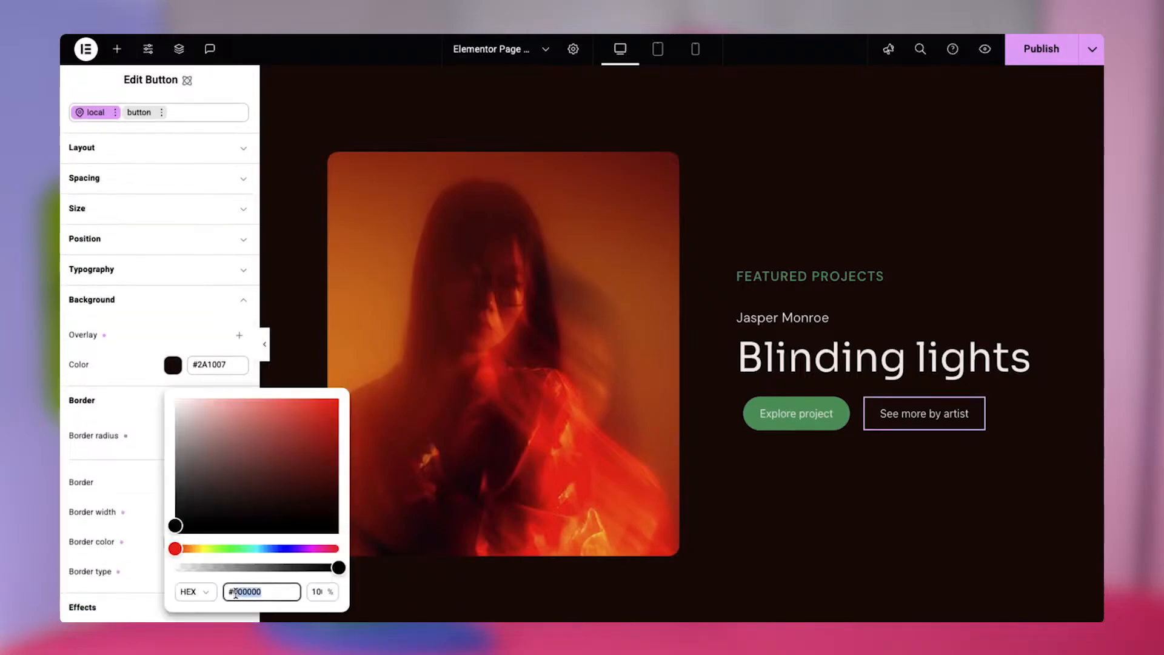
pyautogui.click(134, 383)
pyautogui.scroll(2, 130, 376)
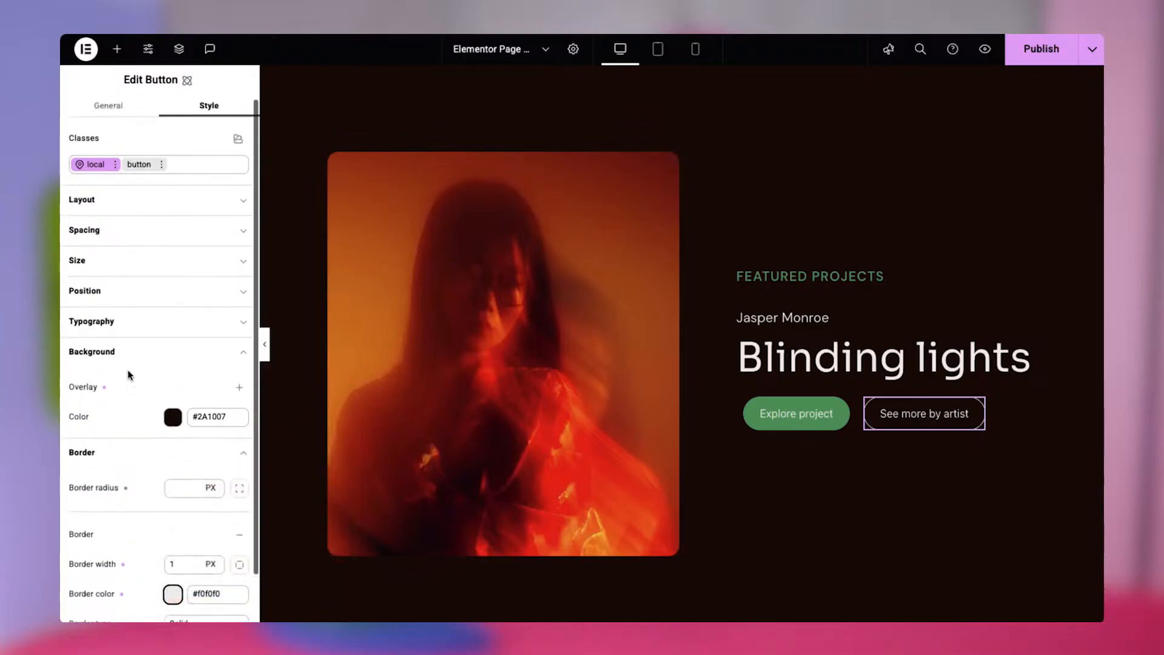
# Step: Create a class named button-two on the "See more by artist" button
pyautogui.click(178, 169)
pyautogui.write('button-two')
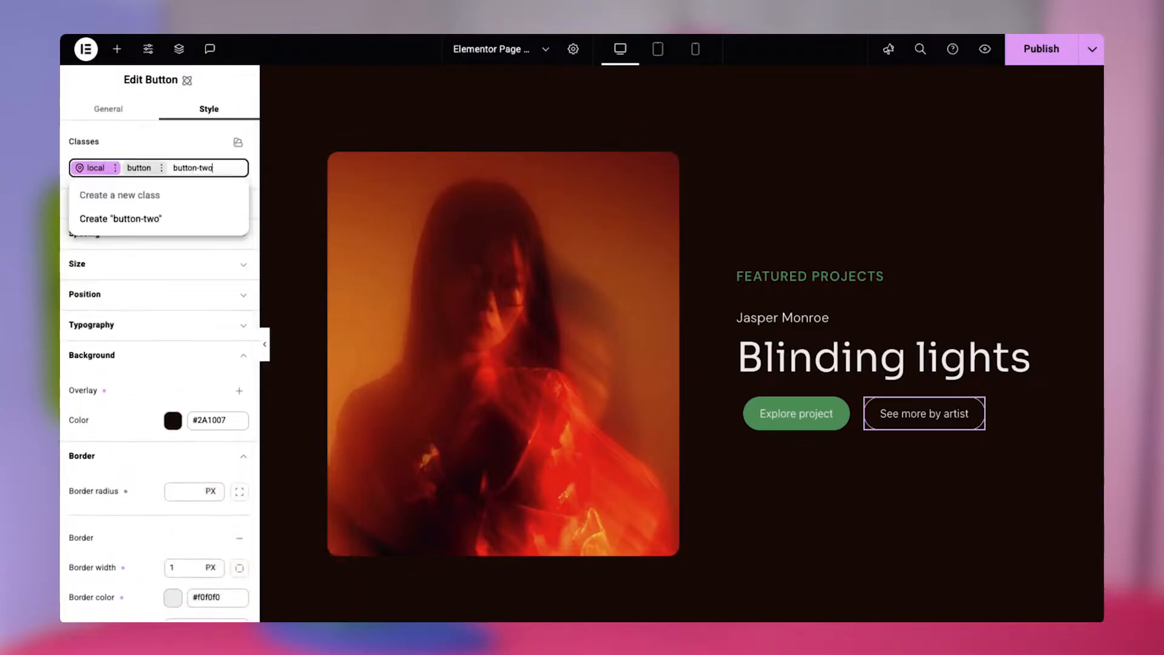
pyautogui.press('Down')
pyautogui.press('Return')
# Step: Set the button-two class's typography to font weight 500 - Medium and uppercase text transform
pyautogui.click(174, 343)
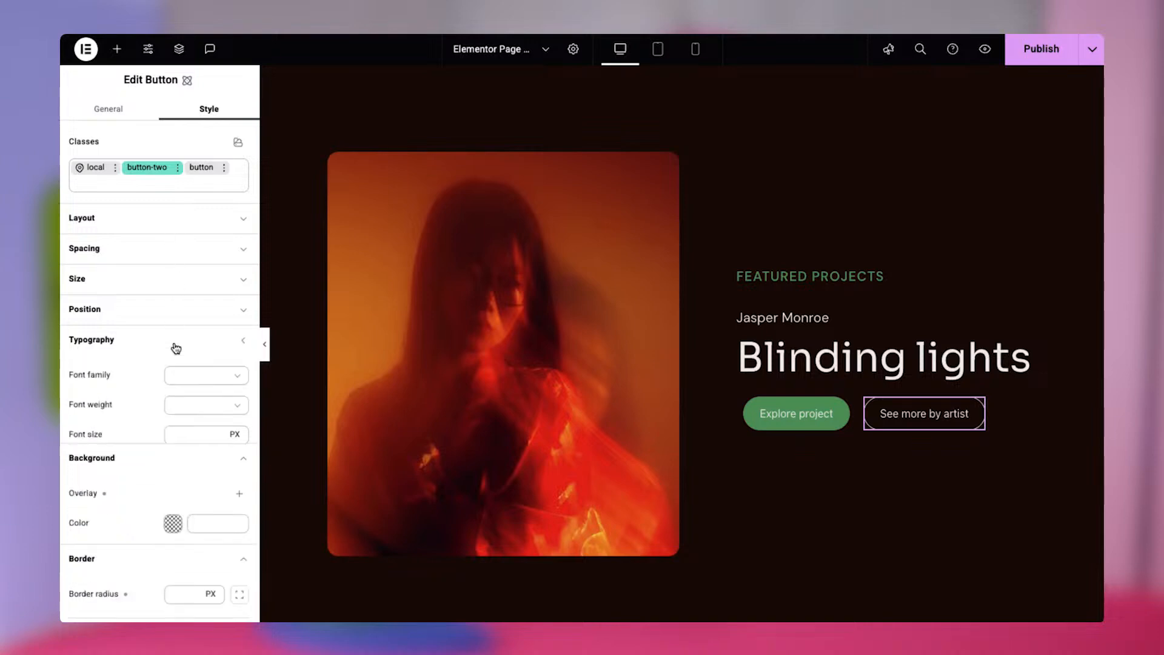
pyautogui.click(208, 406)
pyautogui.click(204, 510)
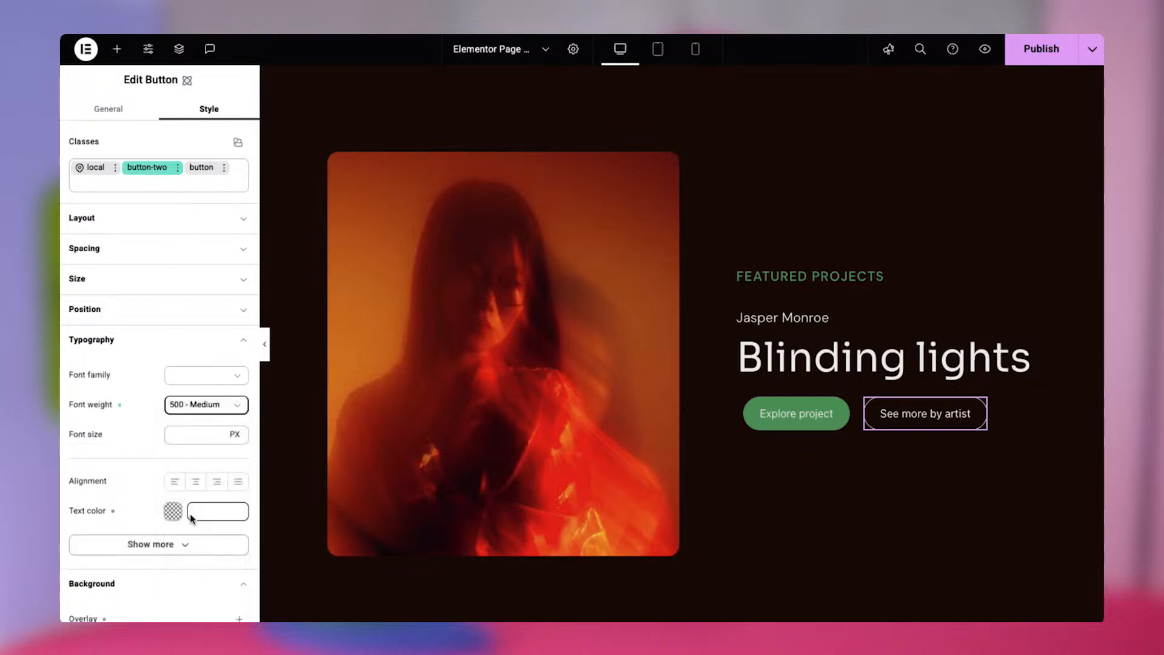
pyautogui.scroll(-4, 168, 548)
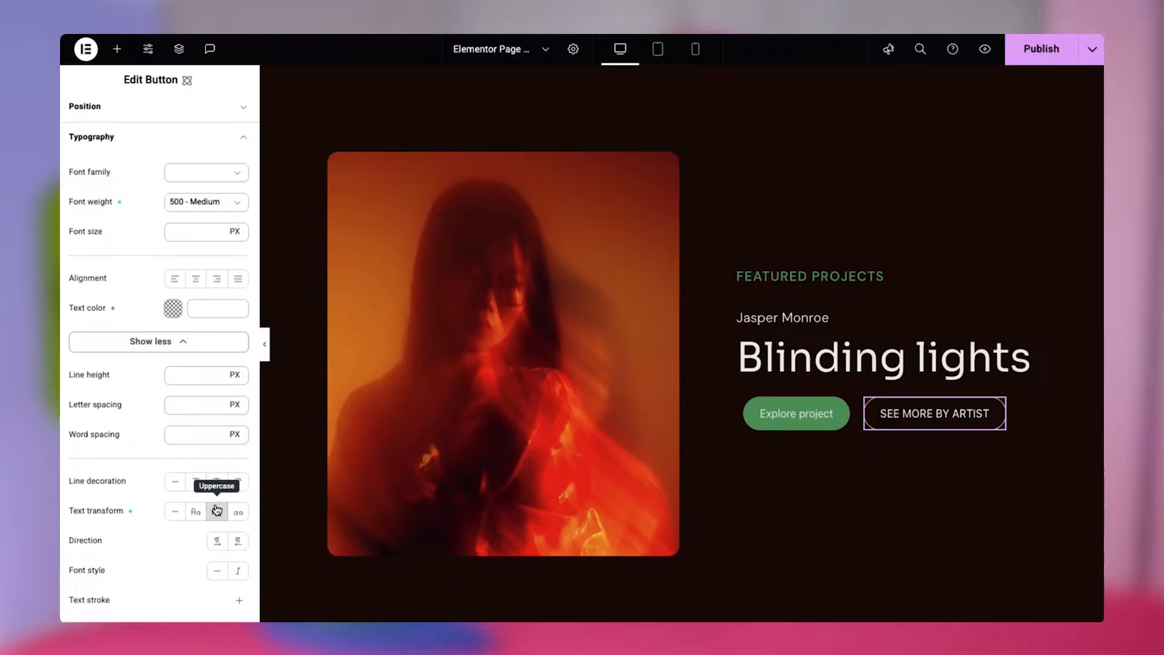
# Step: In the Class Manager, reorder the accent class to the top of the list and delete it
pyautogui.scroll(4, 216, 509)
pyautogui.click(239, 142)
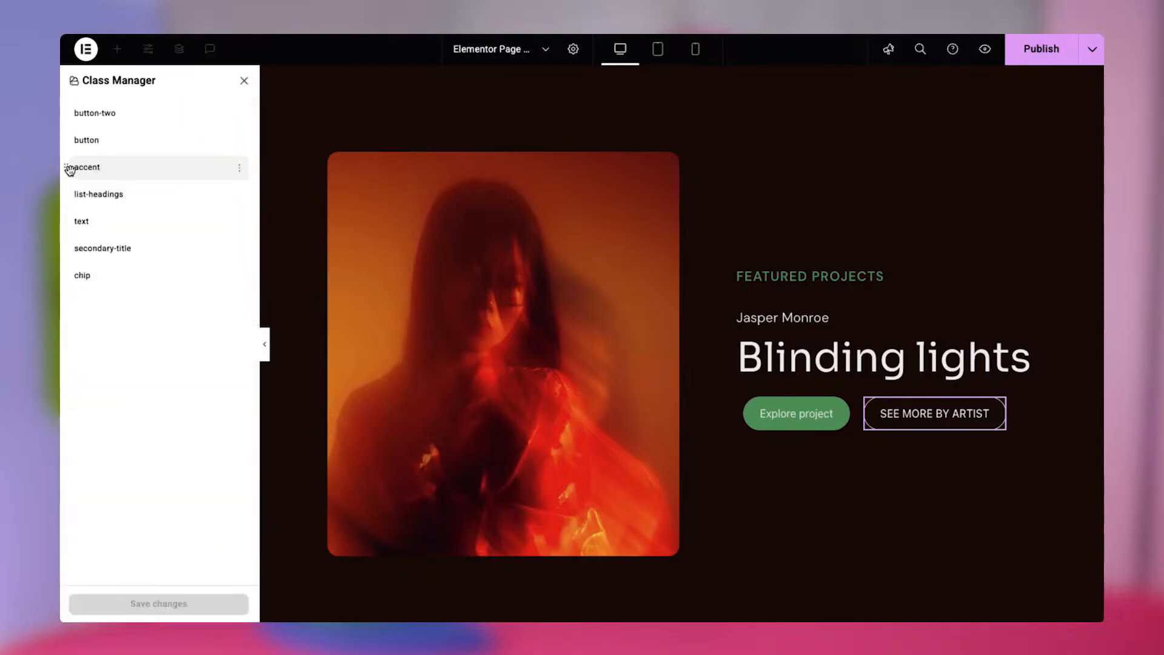
pyautogui.moveTo(71, 166); pyautogui.dragTo(71, 124)
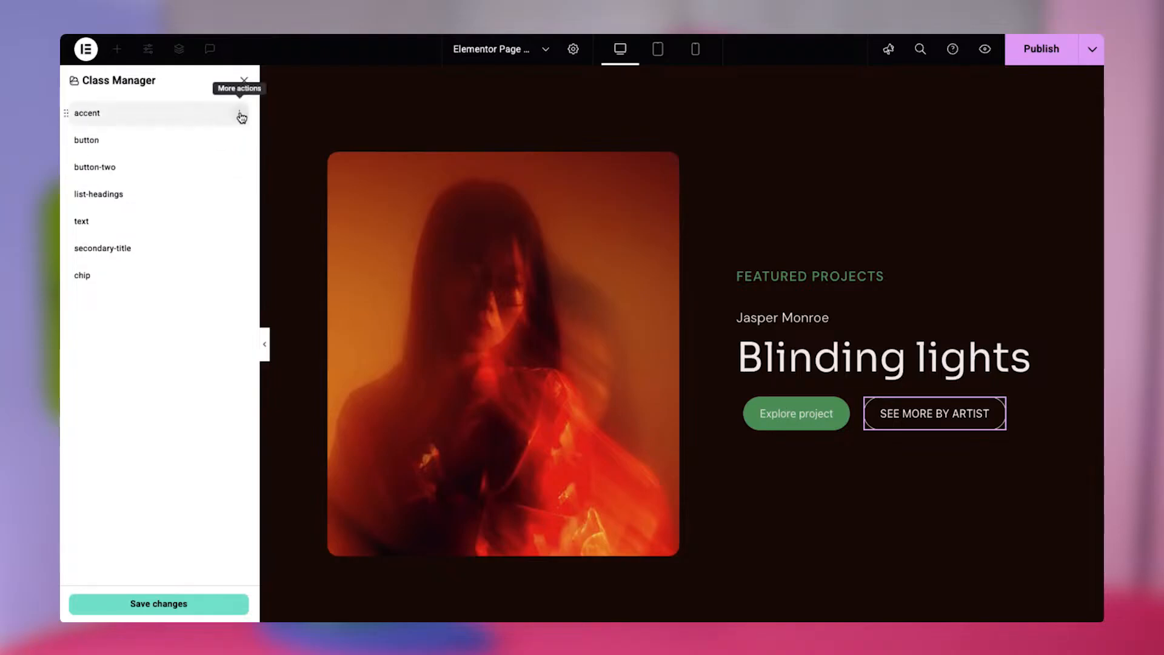
pyautogui.click(240, 115)
pyautogui.click(200, 156)
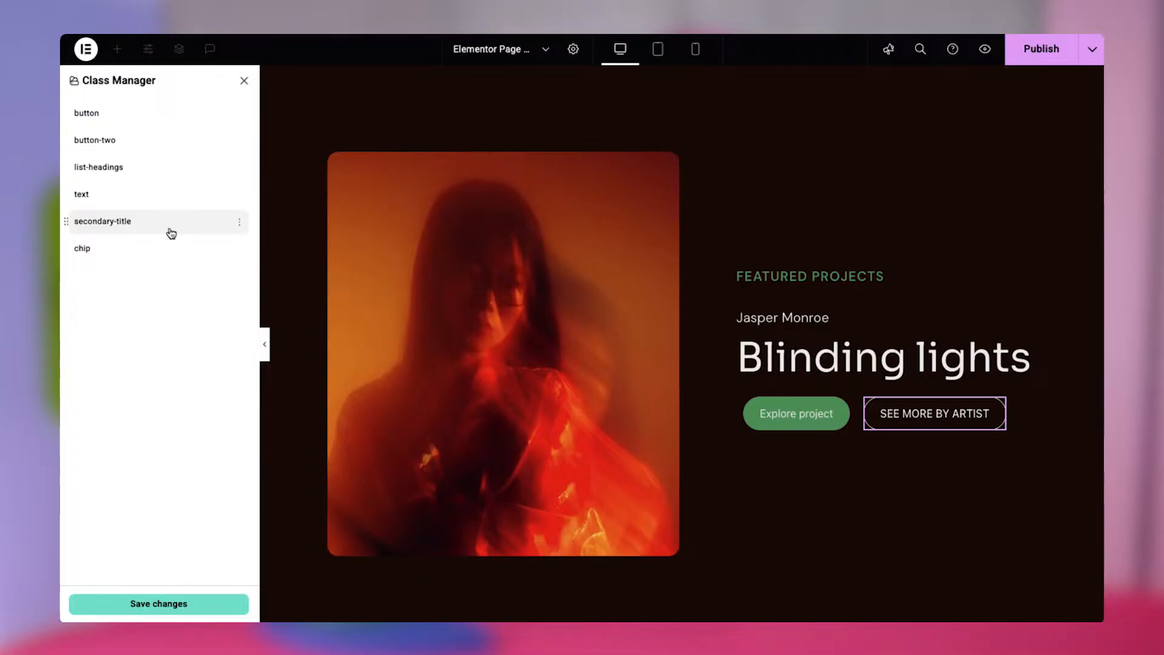
# Step: Remove the button-two class from the "See more by artist" button
pyautogui.click(234, 168)
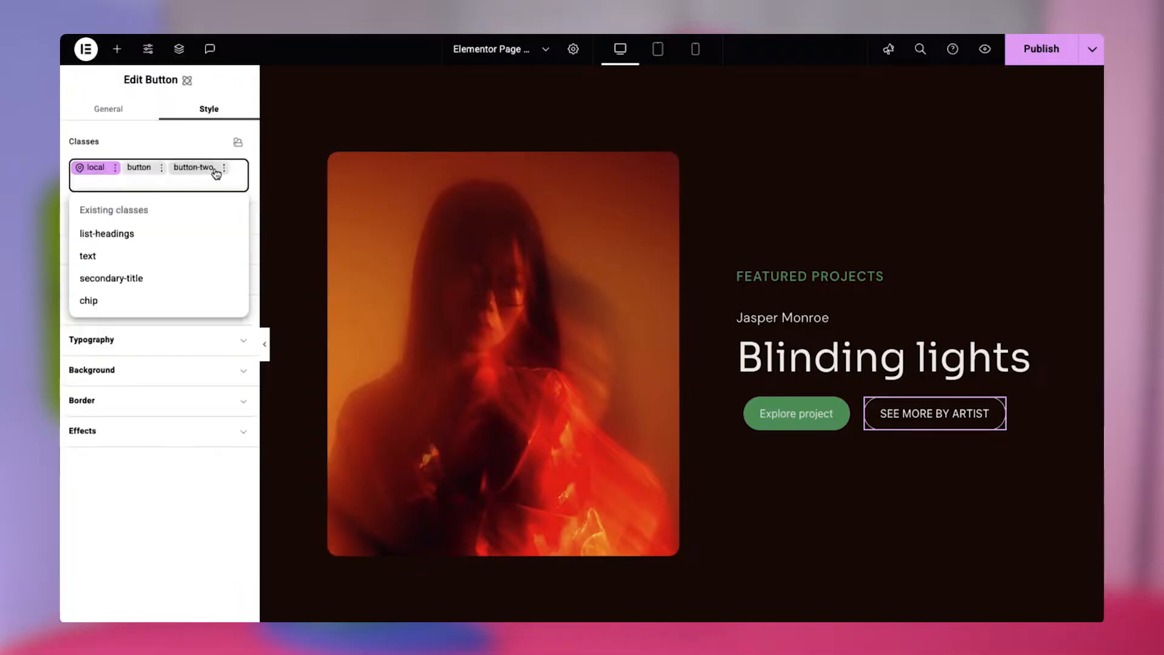
pyautogui.press('BackSpace')
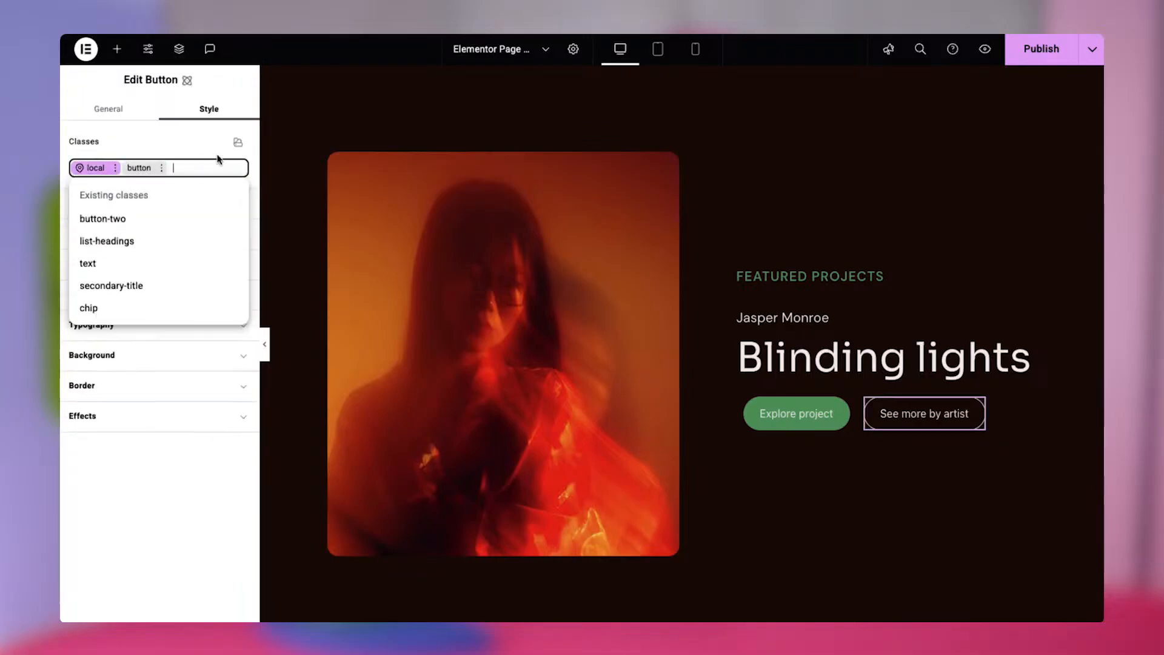
pyautogui.click(205, 140)
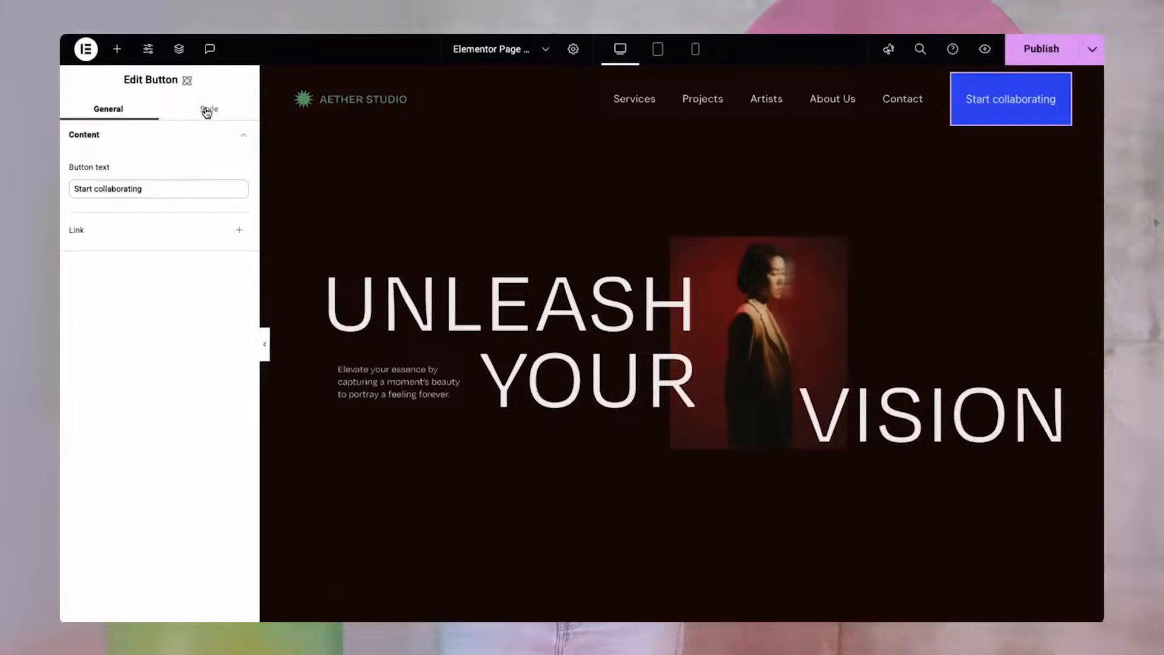
# Step: Apply the existing button class to the "Start collaborating" button in the page header
pyautogui.click(207, 113)
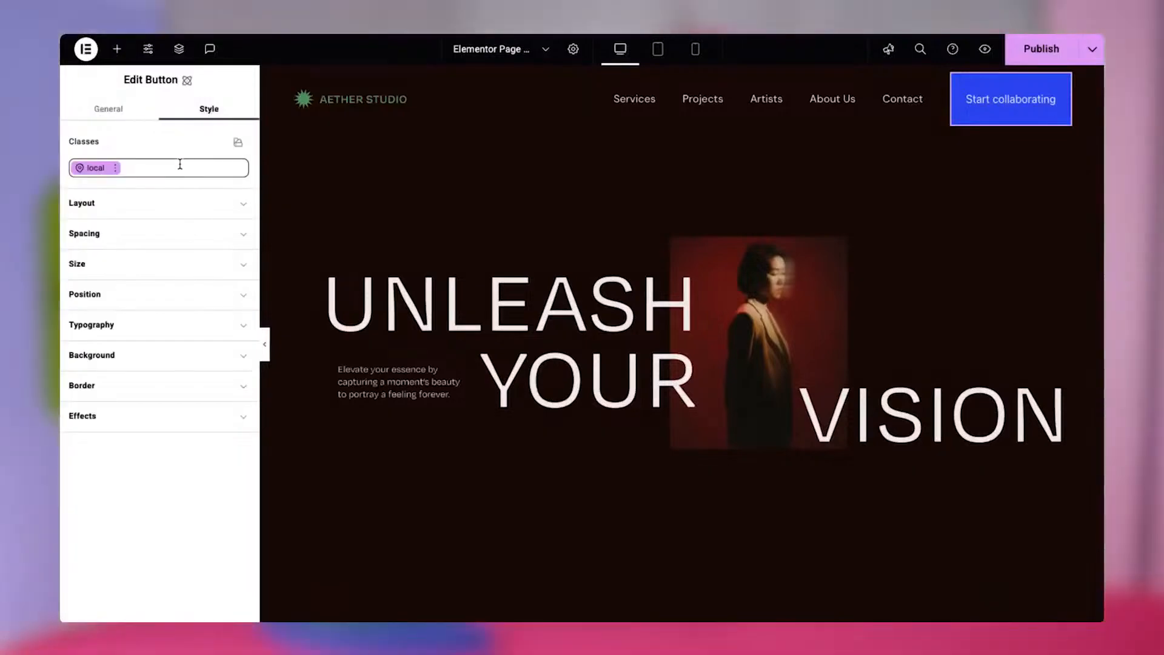
pyautogui.click(180, 167)
pyautogui.write('button')
pyautogui.click(166, 220)
# Step: Apply the existing button class to the "Learn More" button in the Artist Spotlight section
pyautogui.scroll(-10, 368, 344)
pyautogui.scroll(-10, 368, 344)
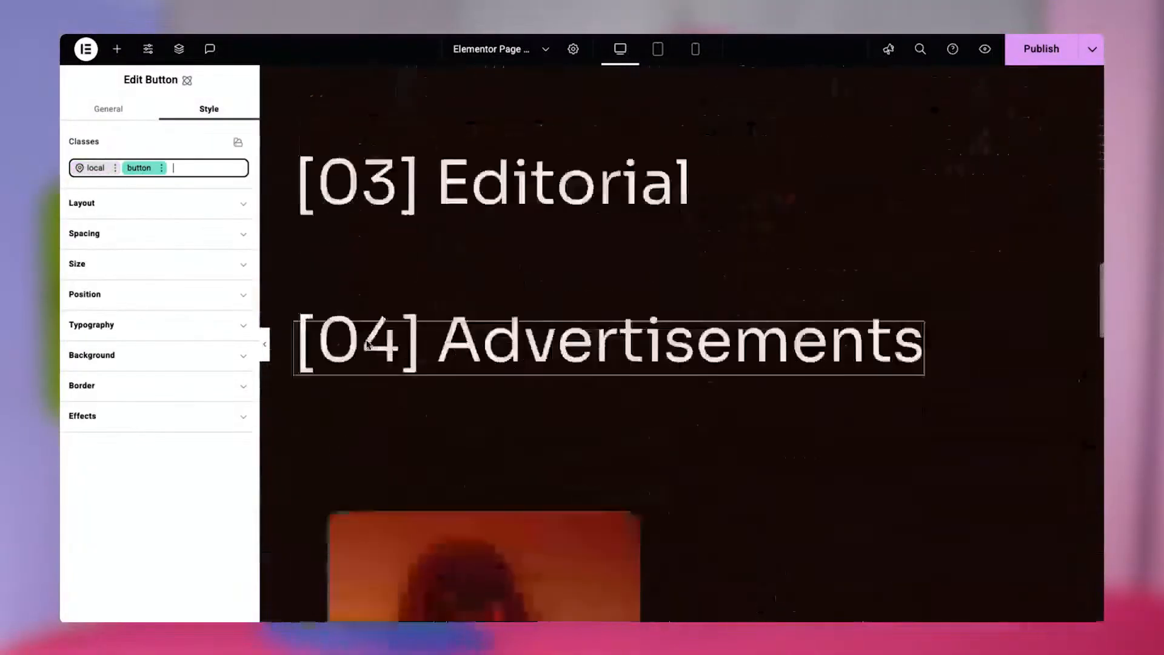
pyautogui.press('BackSpace')
pyautogui.write('button')
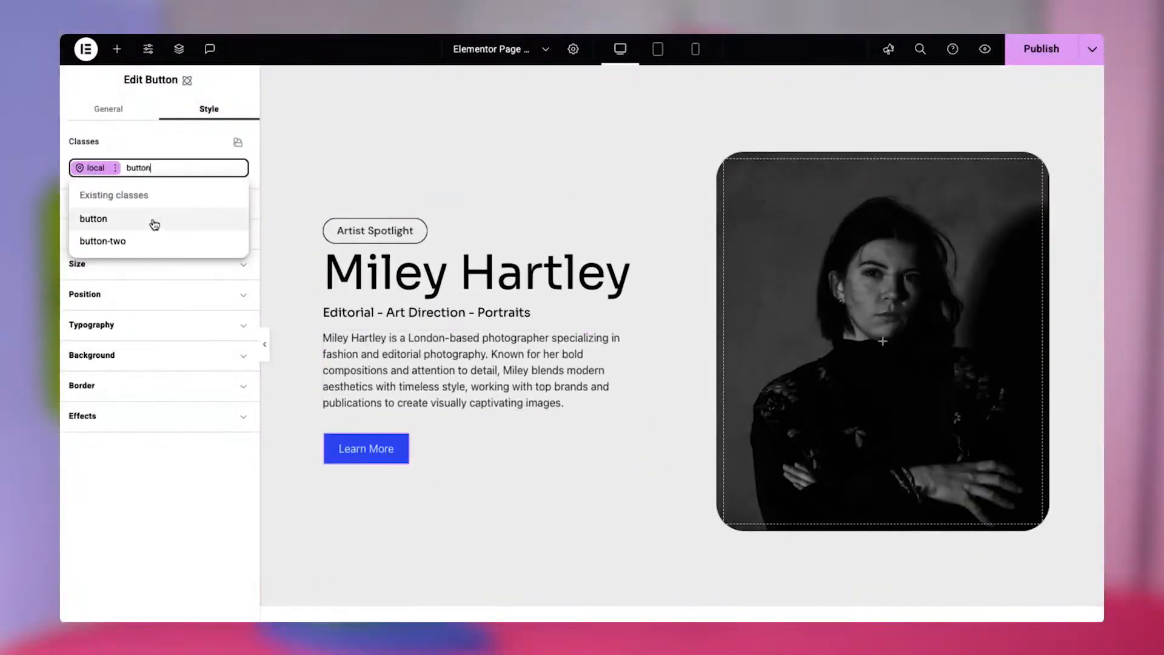
pyautogui.click(153, 218)
# Step: Apply the existing button class to the "Start collaborating" button in the "Let's Create Something Extraordinary" section
pyautogui.scroll(-8, 431, 483)
pyautogui.press('BackSpace')
pyautogui.click(193, 168)
pyautogui.write('but')
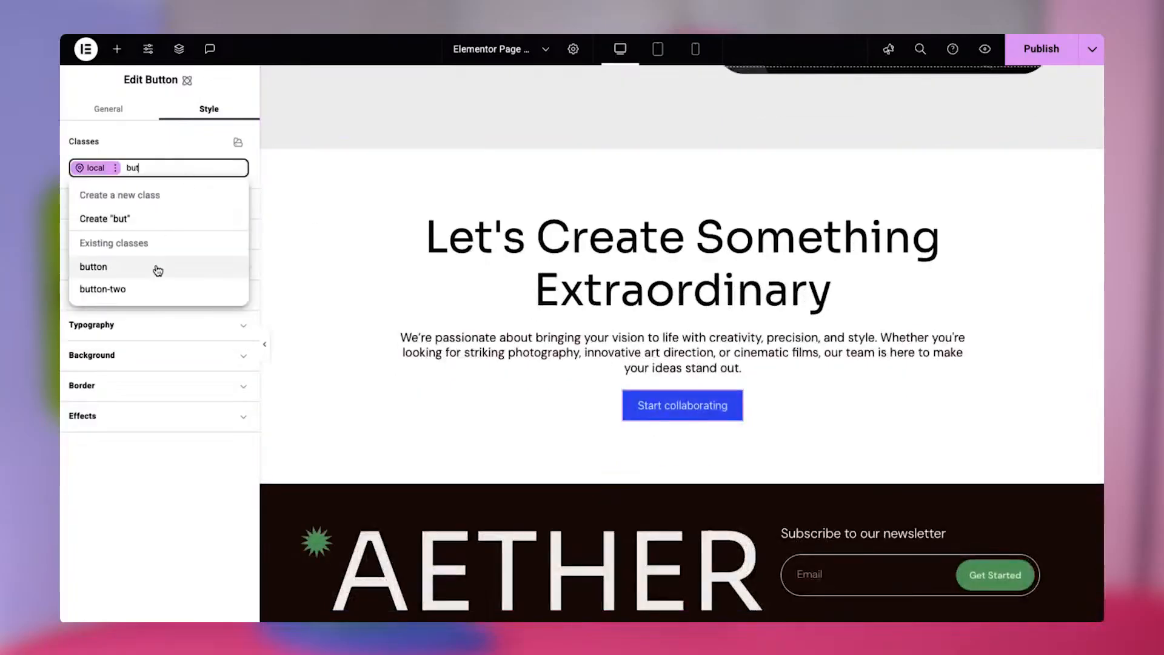
pyautogui.click(156, 267)
# Step: Set the button class's background color to #FF4747 from the "Explore project" button and open its border settings
pyautogui.scroll(-10, 470, 296)
pyautogui.scroll(15, 397, 299)
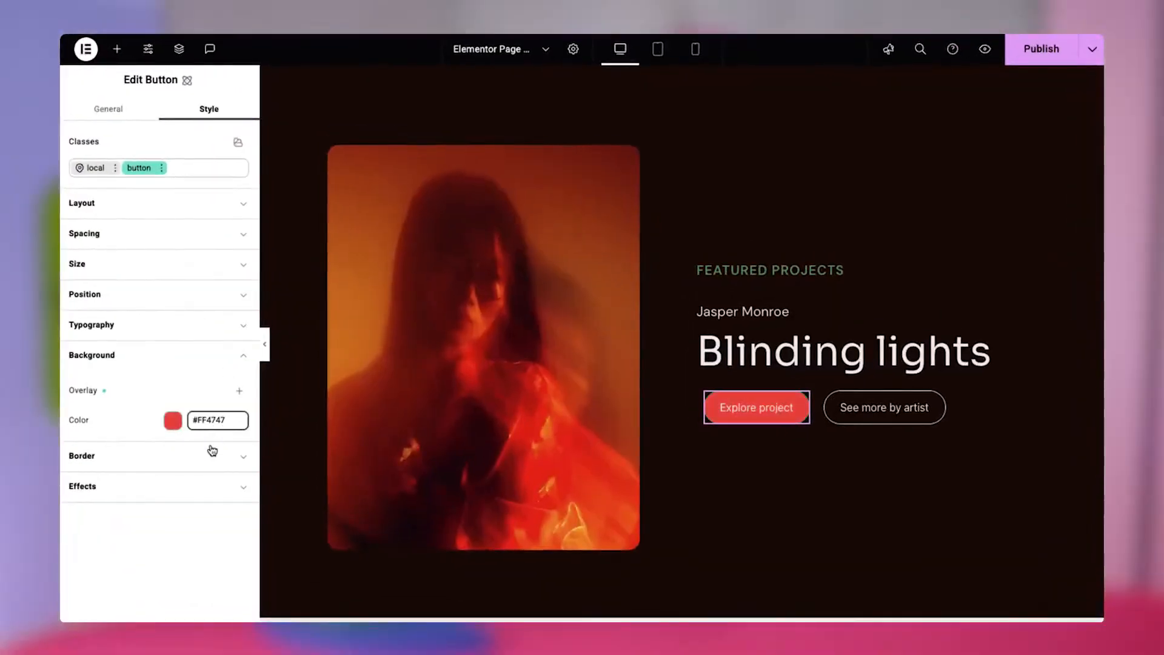
pyautogui.click(212, 452)
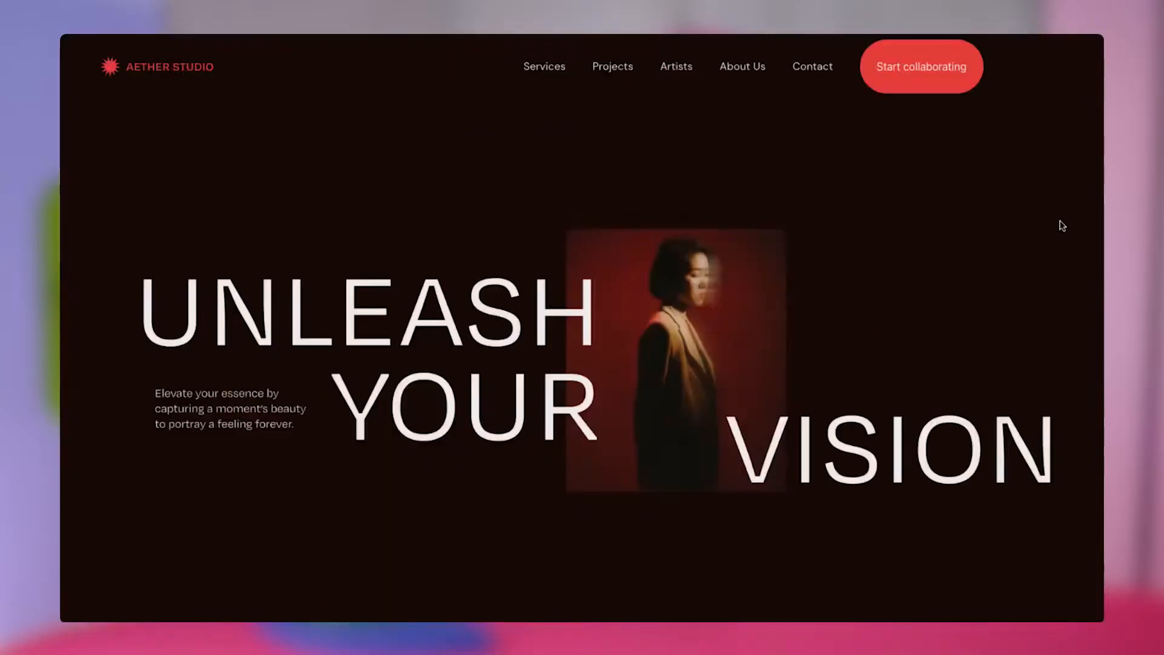
# Step: Review the button and accent colors on the front-end page, from the hero down to the closing call-to-action section
pyautogui.scroll(-10, 1062, 226)
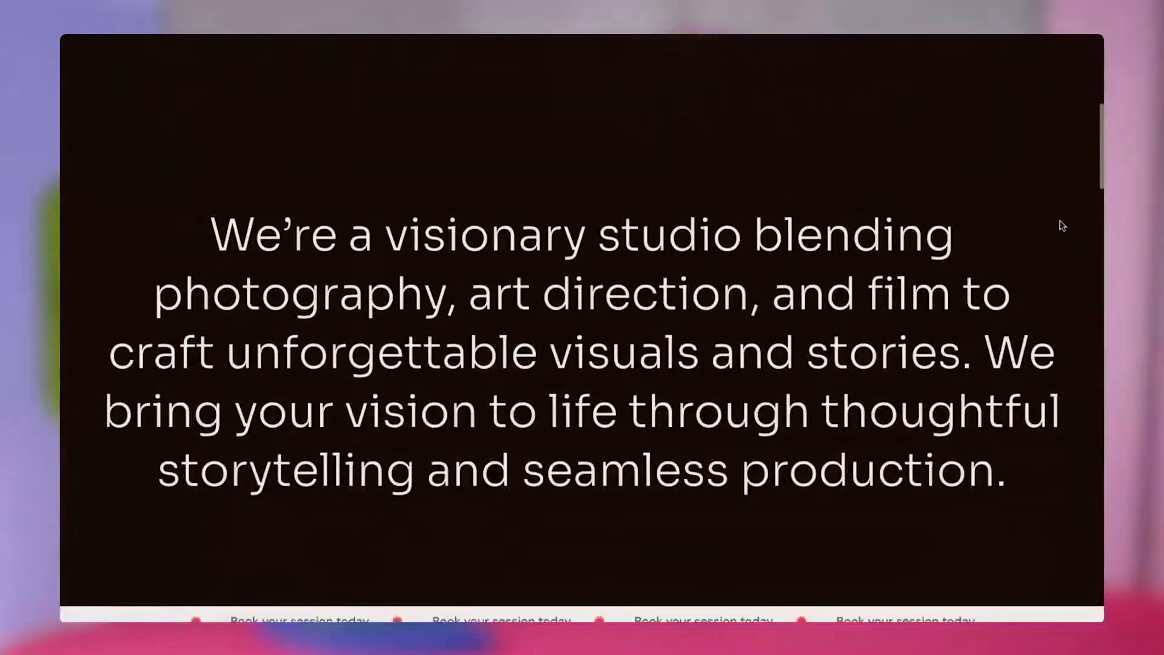
pyautogui.scroll(-10, 1062, 226)
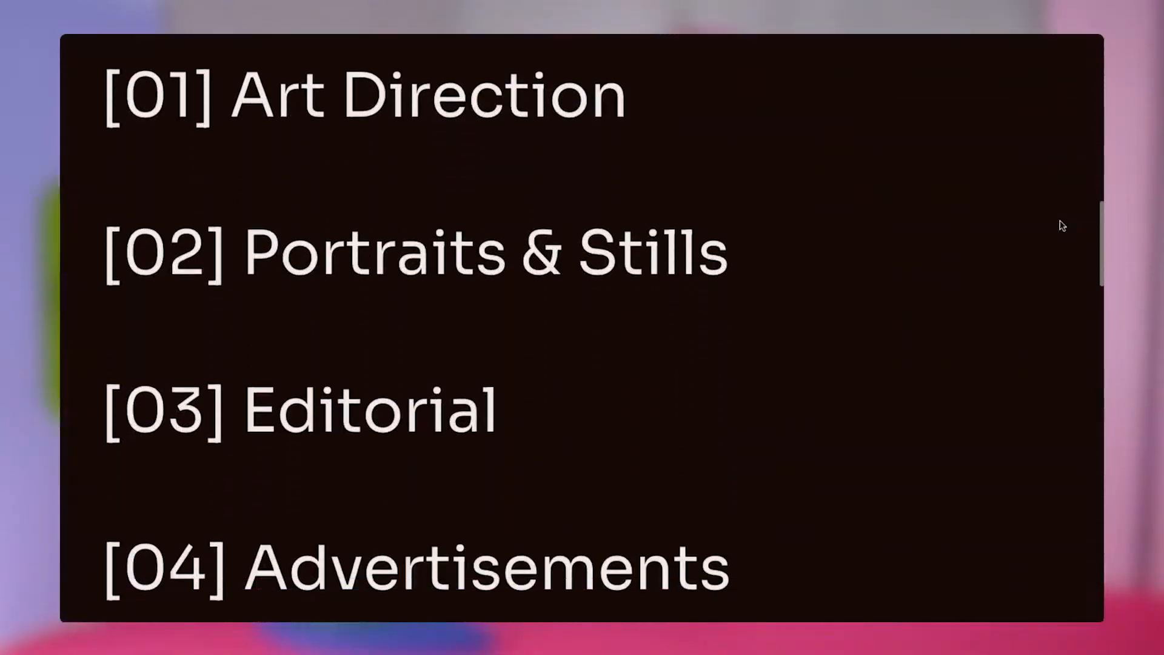
pyautogui.scroll(-10, 1062, 225)
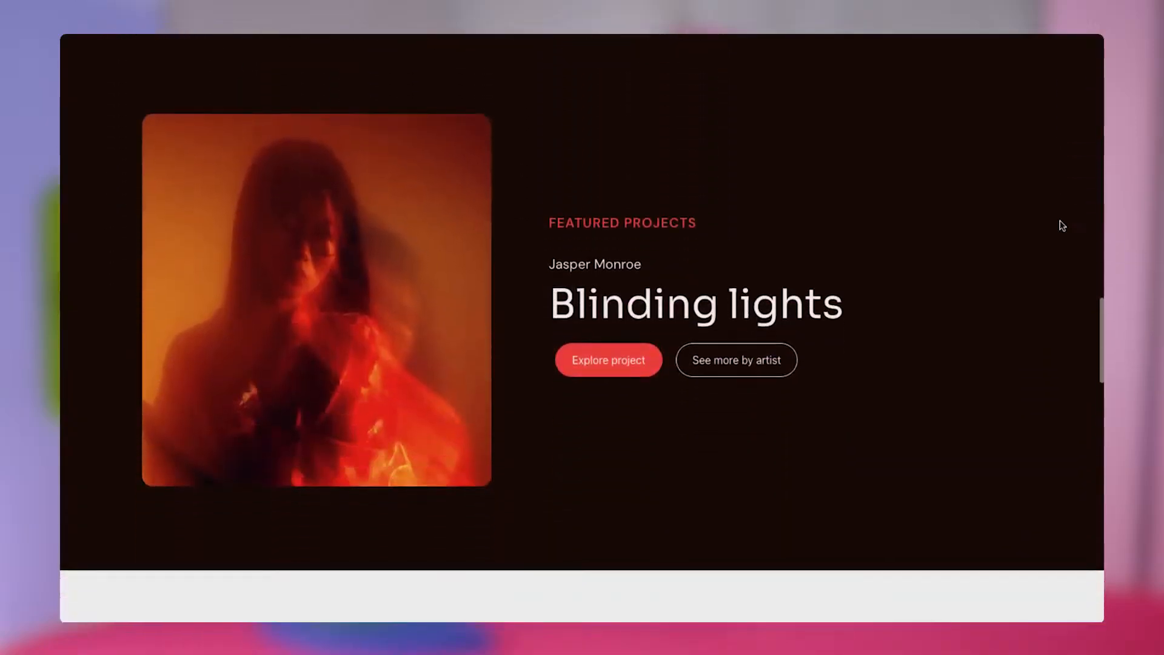
pyautogui.scroll(-10, 1063, 225)
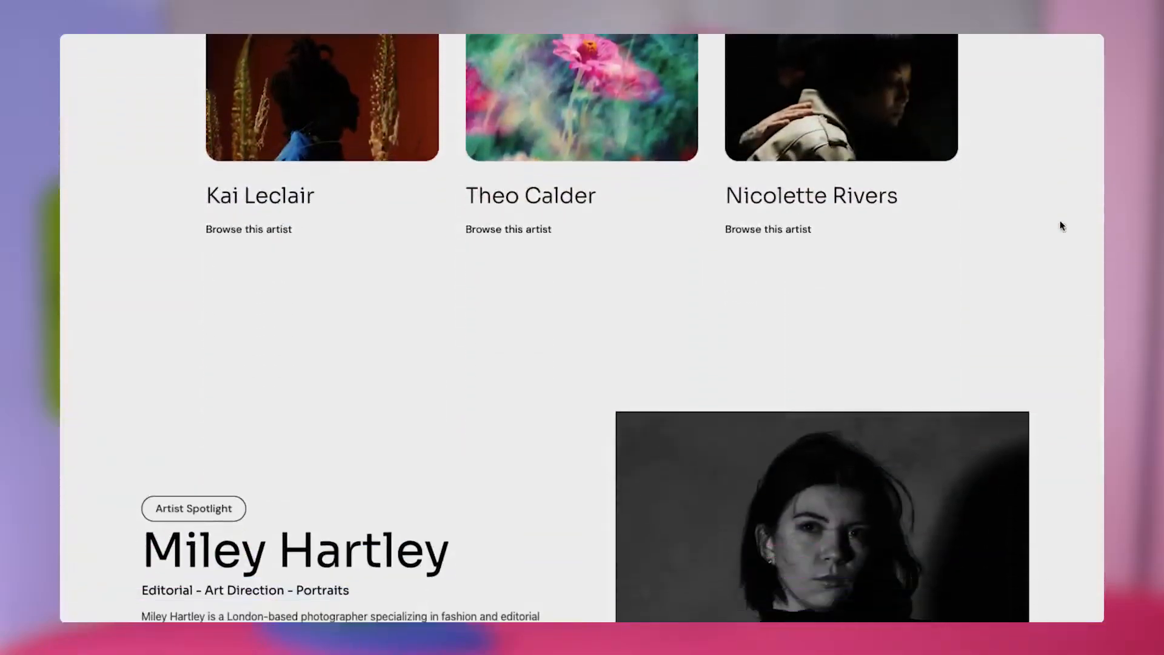
pyautogui.scroll(-10, 1063, 225)
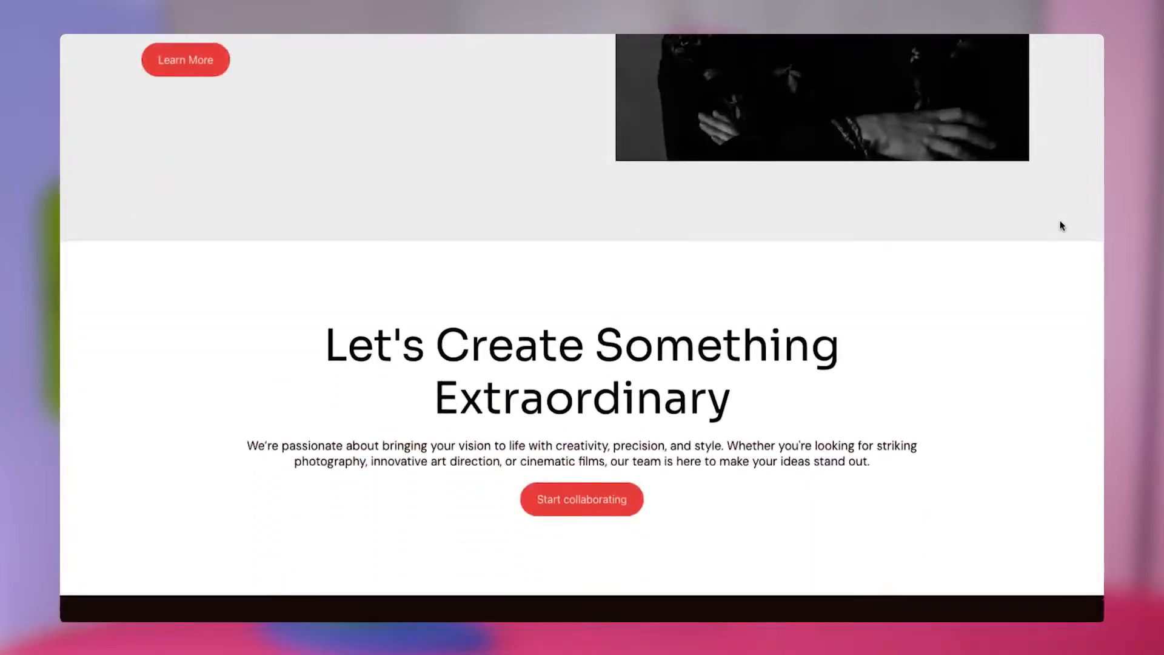
pyautogui.scroll(-2, 1062, 225)
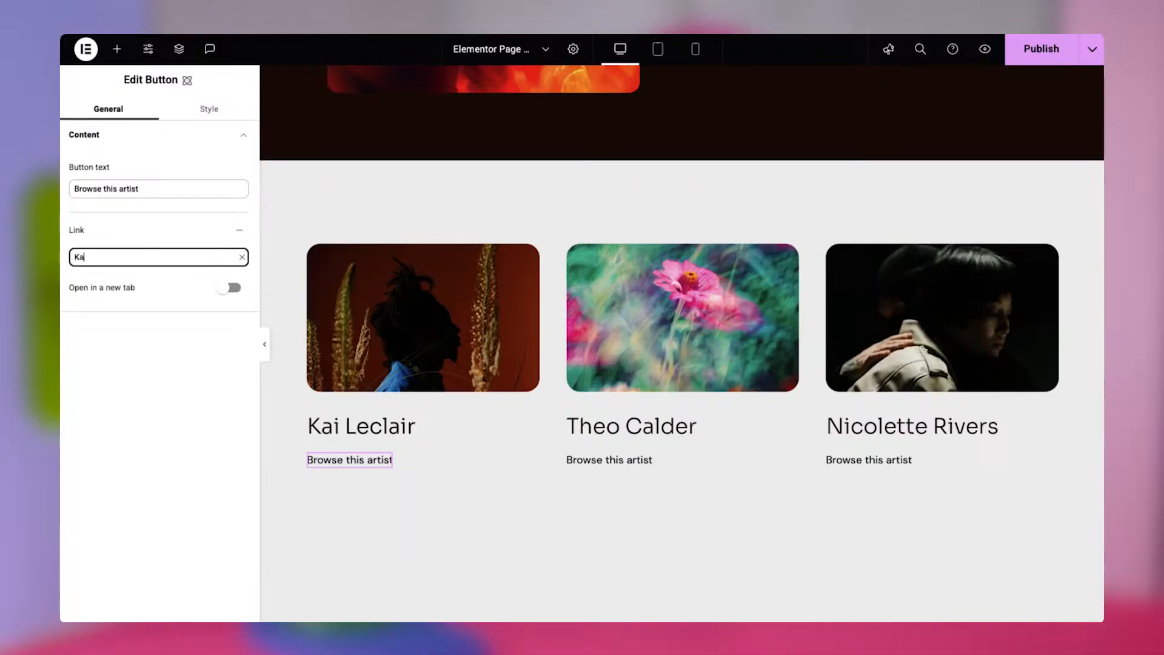
# Step: Set the links class's hover-state text color to #FF4747 from the first artist's "Browse this artist" button
pyautogui.click(212, 109)
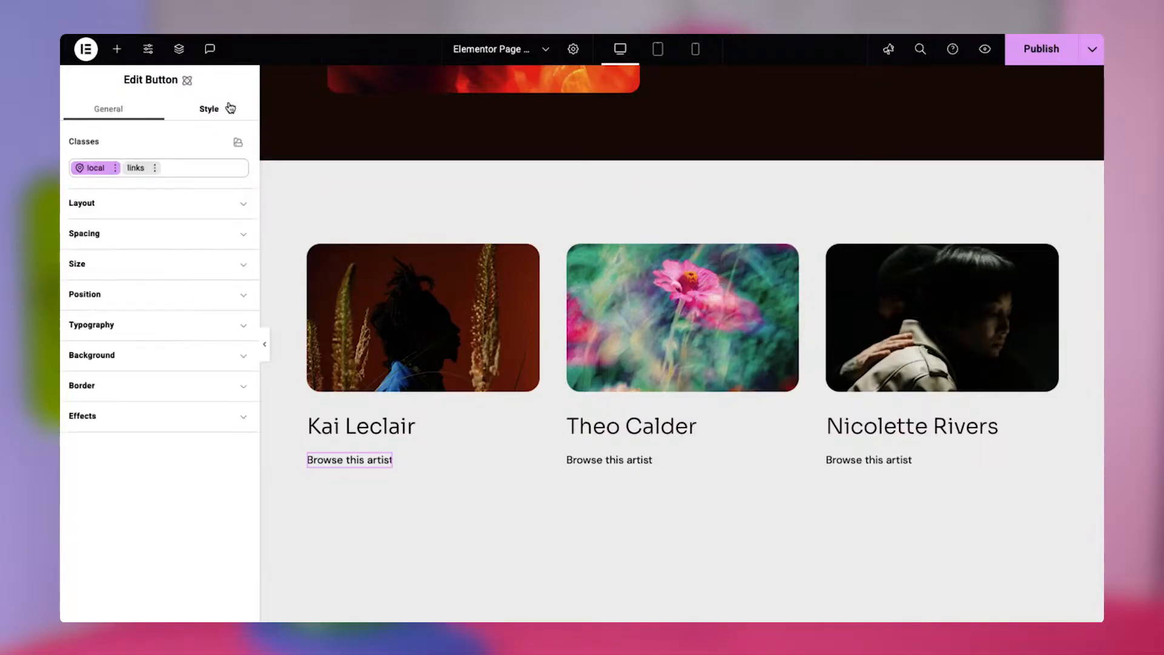
pyautogui.click(155, 168)
pyautogui.click(143, 314)
pyautogui.click(158, 331)
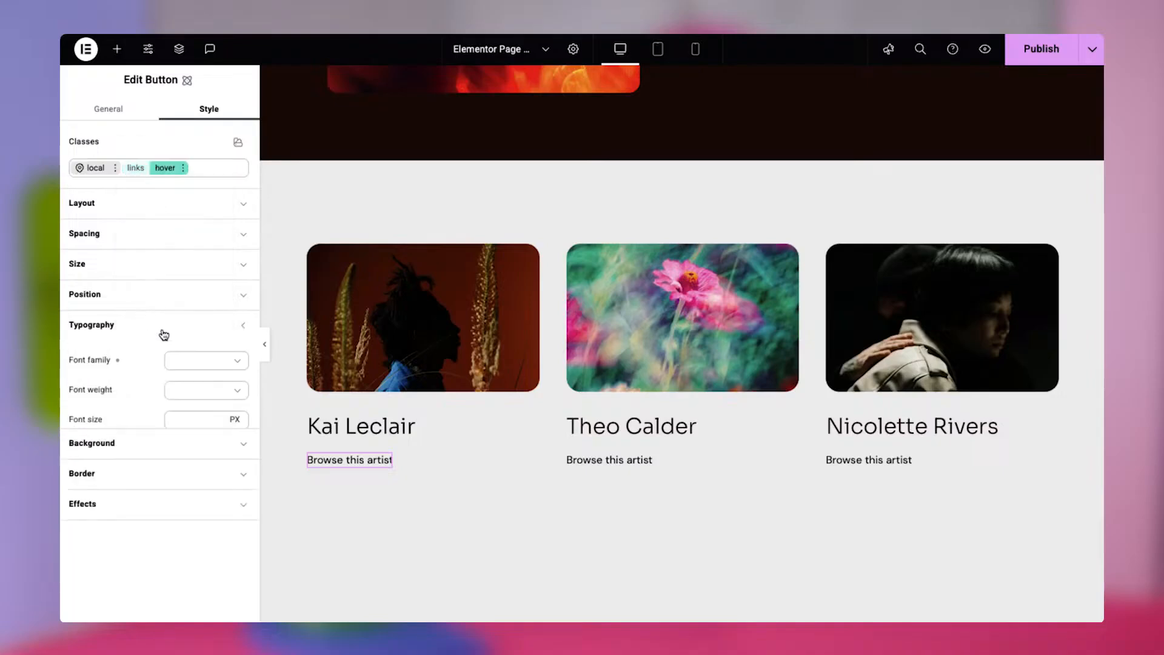
pyautogui.click(173, 497)
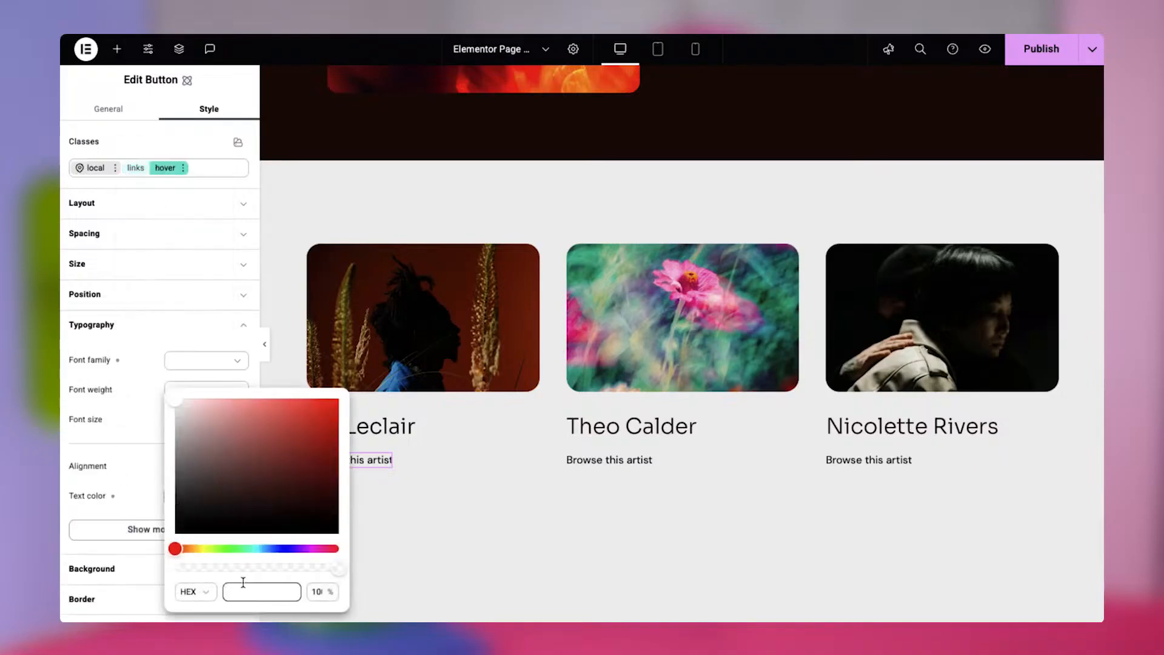
pyautogui.click(140, 433)
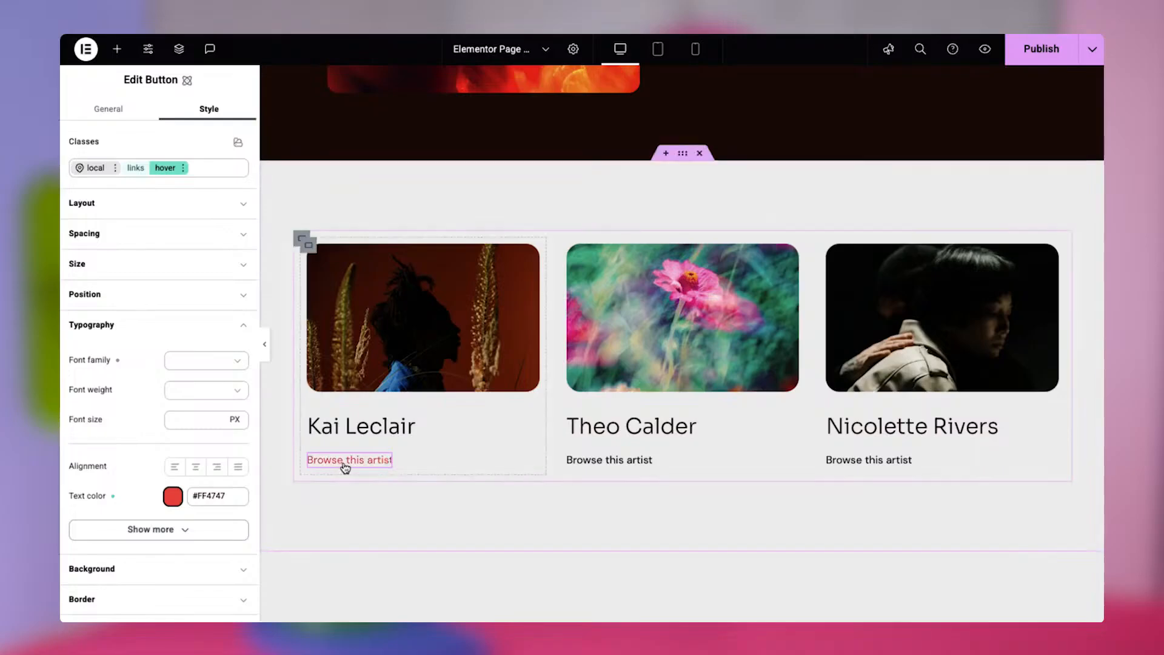